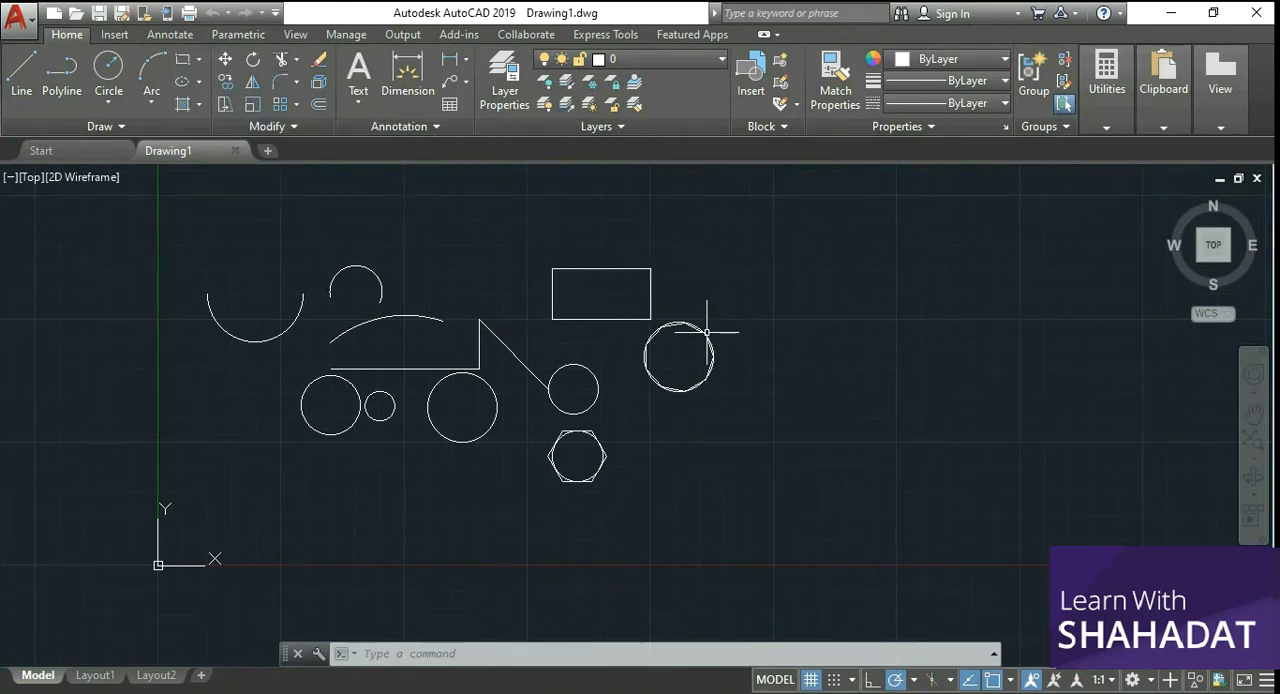
Step: In the empty area beside the existing shapes, draw a 20-unit horizontal line rightward and a connected 10-unit line straight down
scroll(696, 309, "up", 2)
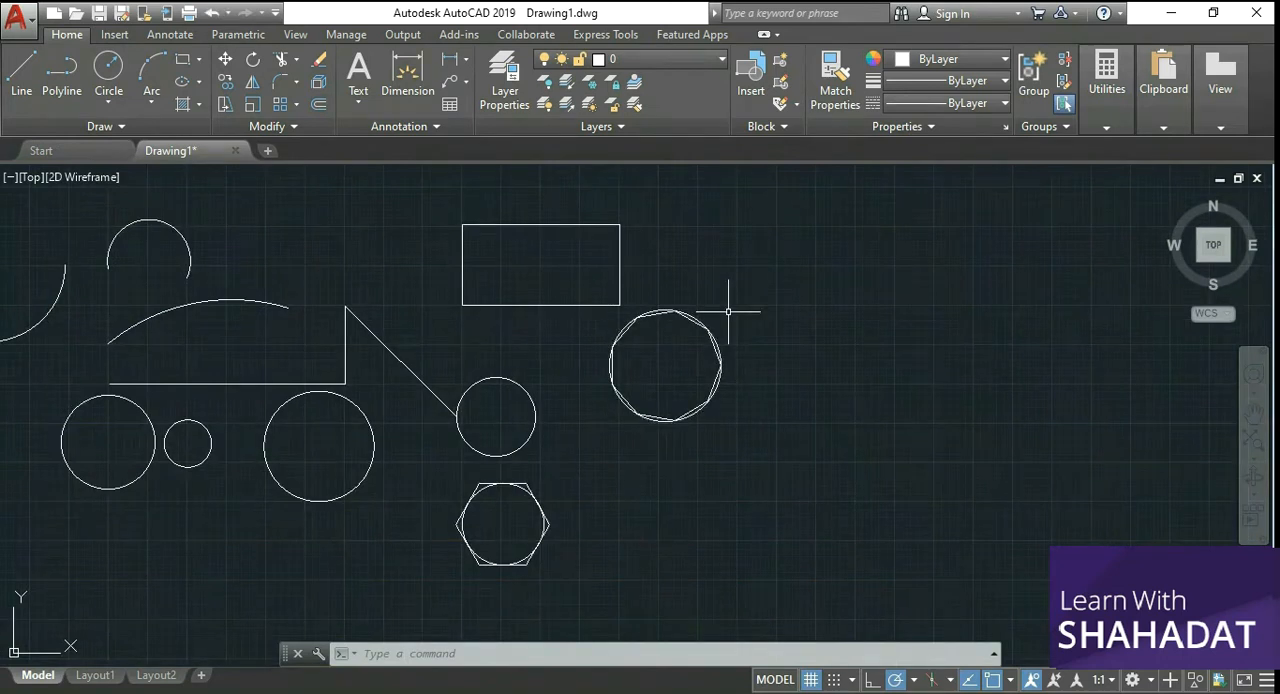
scroll(728, 311, "up", 2)
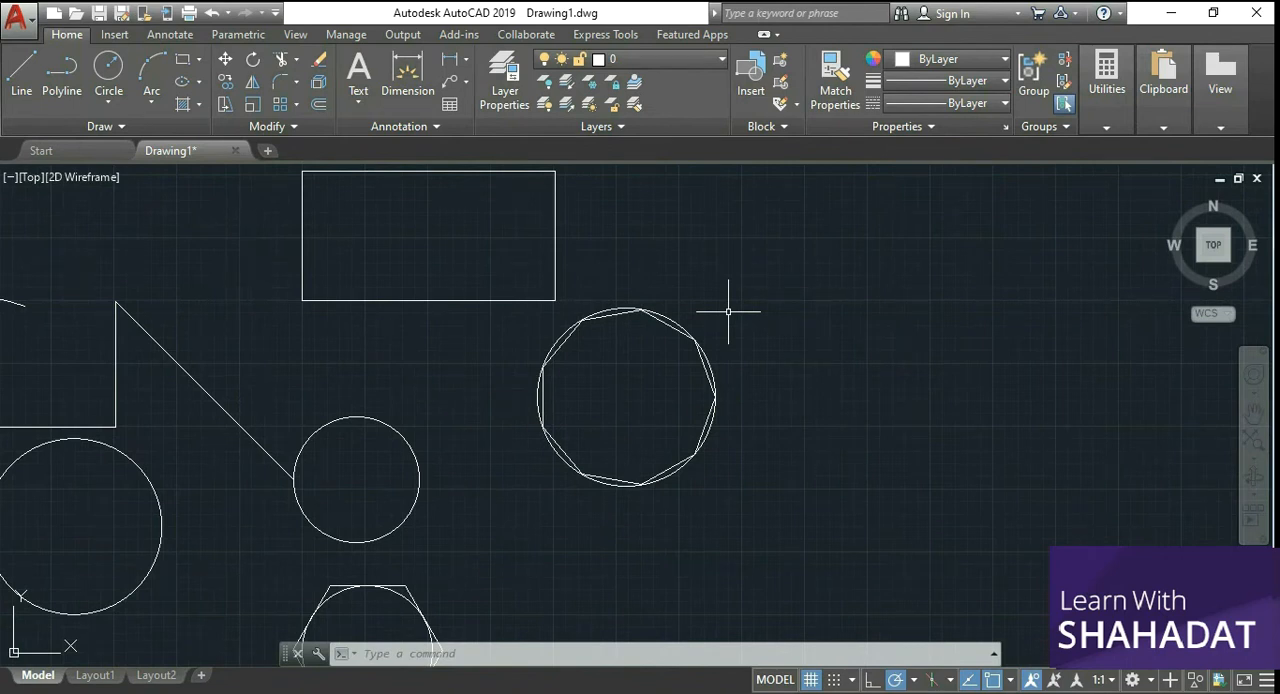
scroll(650, 349, "down", 2)
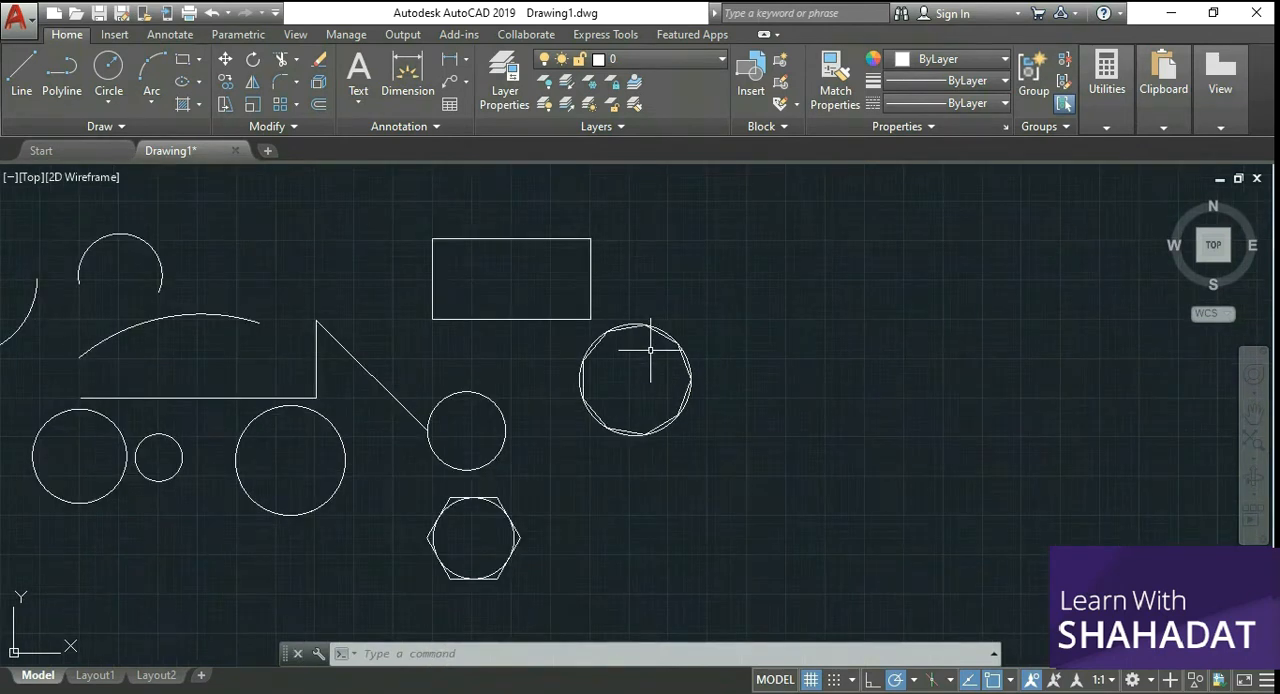
scroll(650, 349, "down", 2)
scroll(820, 340, "up", 2)
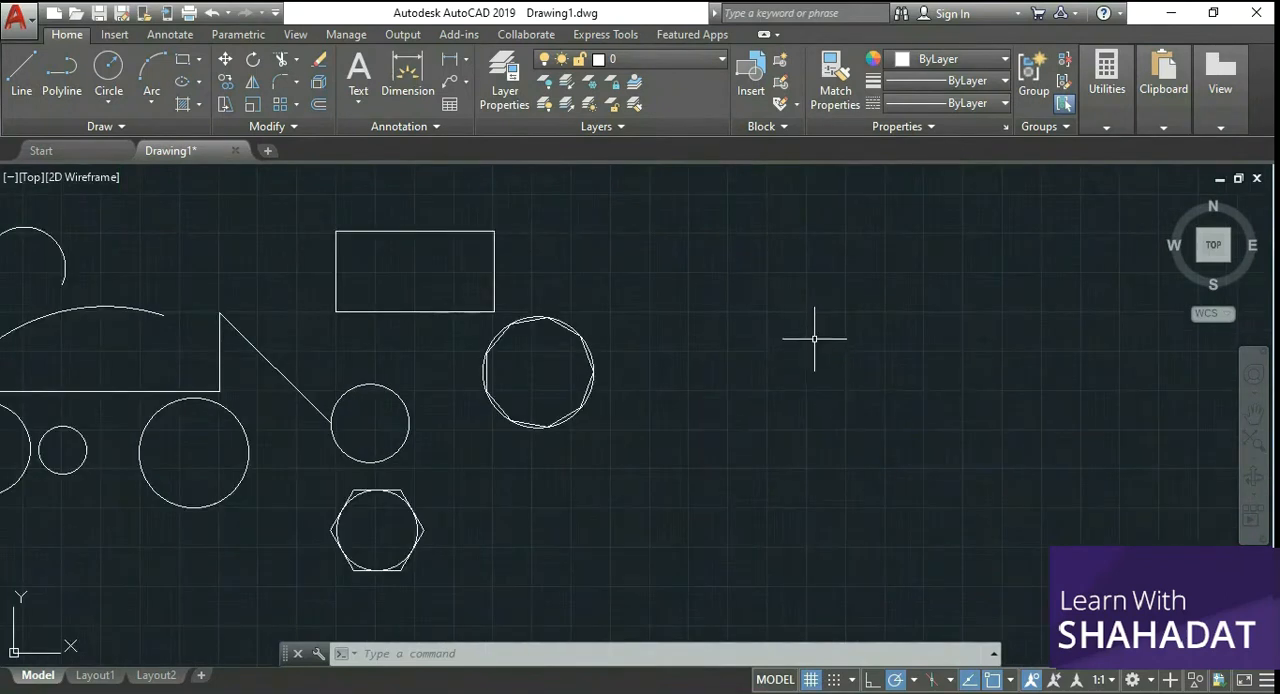
scroll(832, 331, "down", 2)
scroll(950, 265, "up", 2)
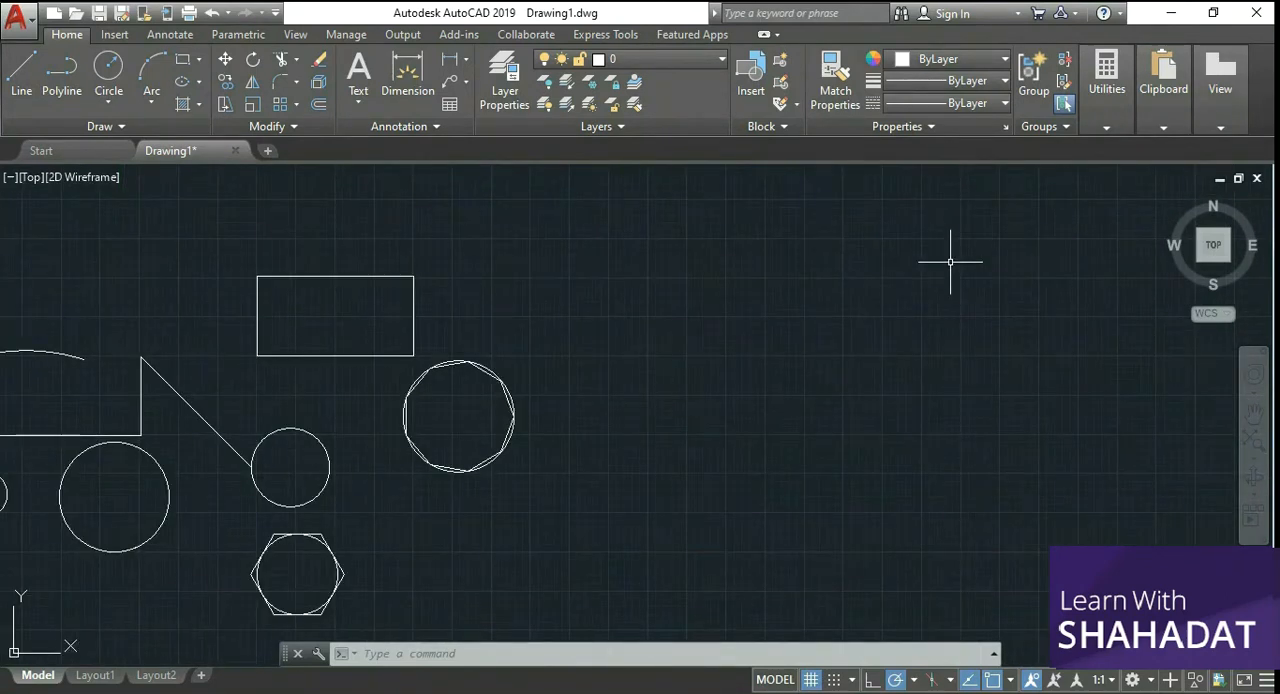
scroll(950, 262, "up", 2)
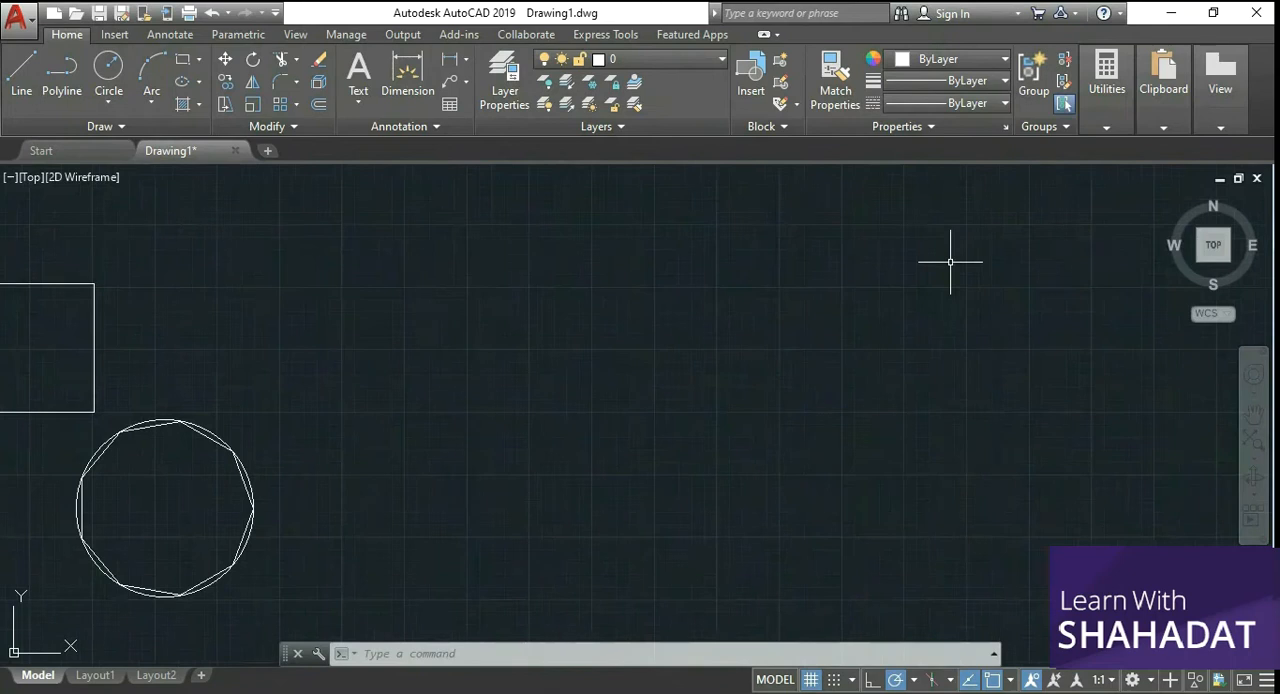
left_click(24, 68)
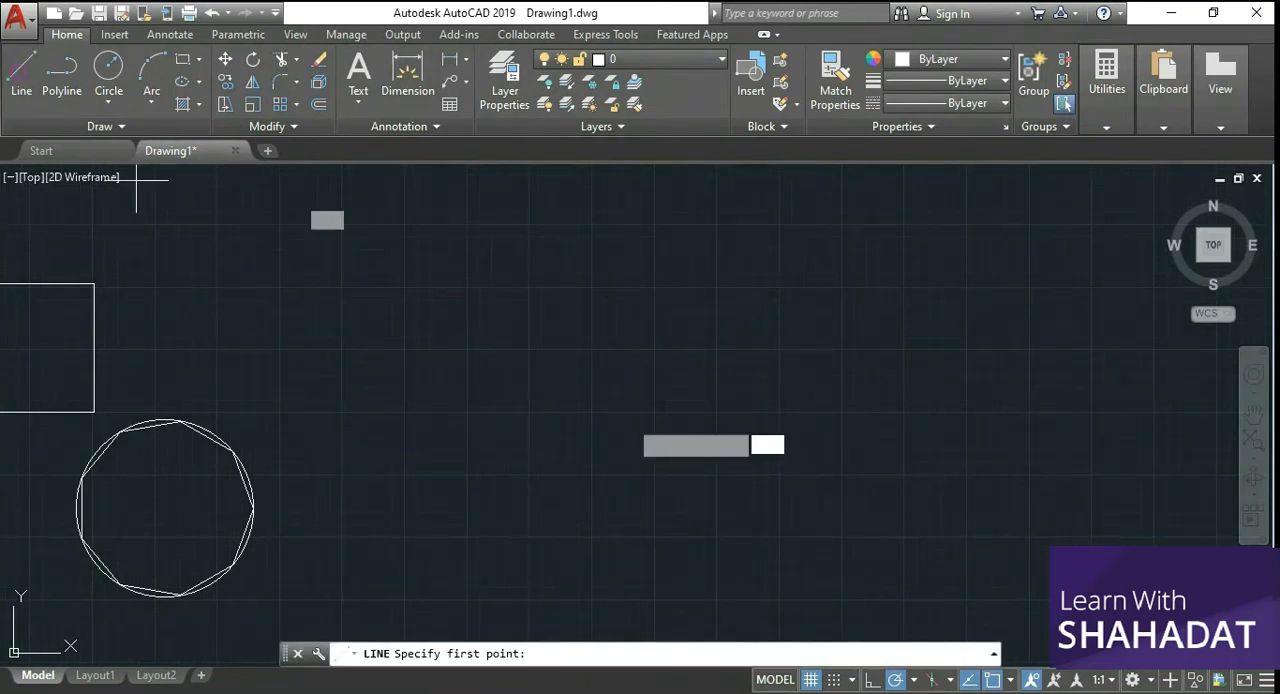
left_click(405, 286)
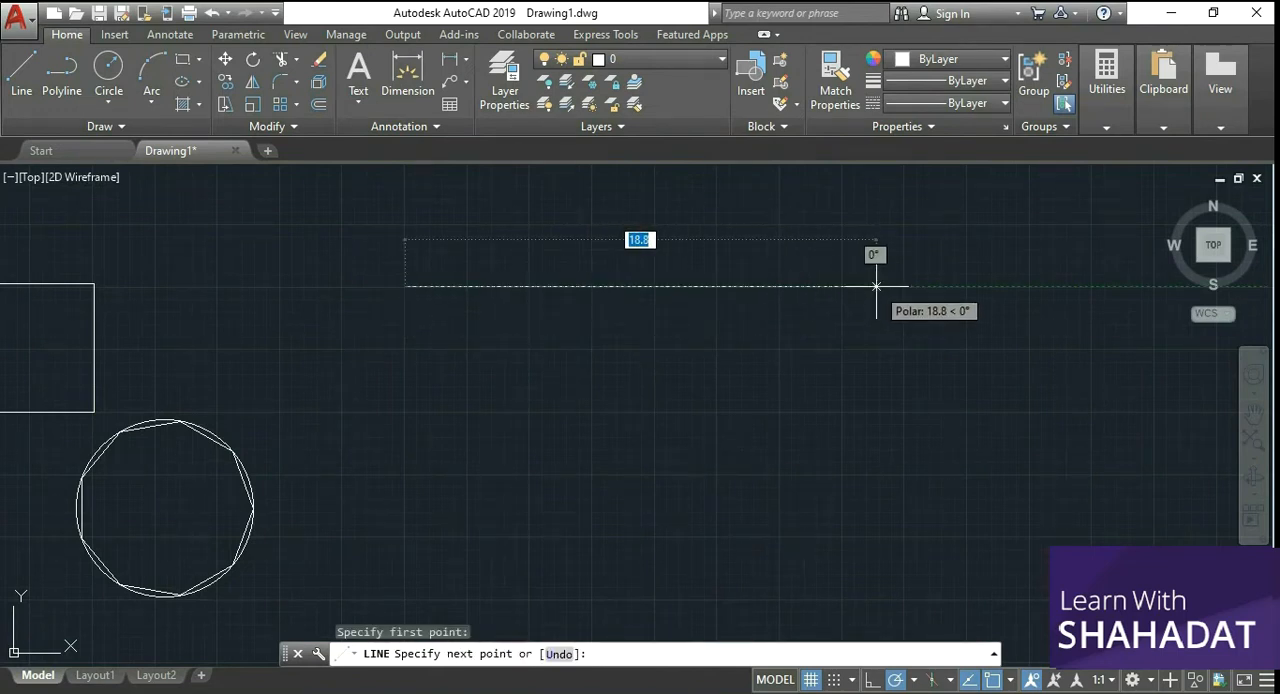
type("20")
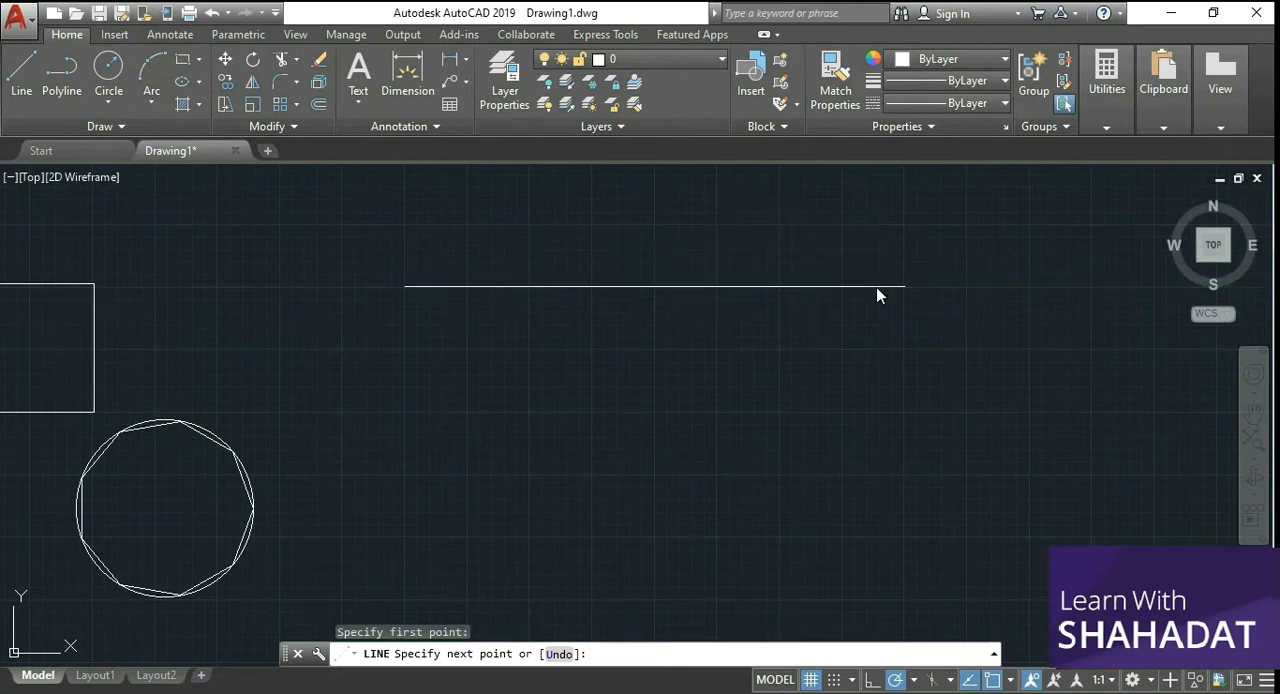
key("Return")
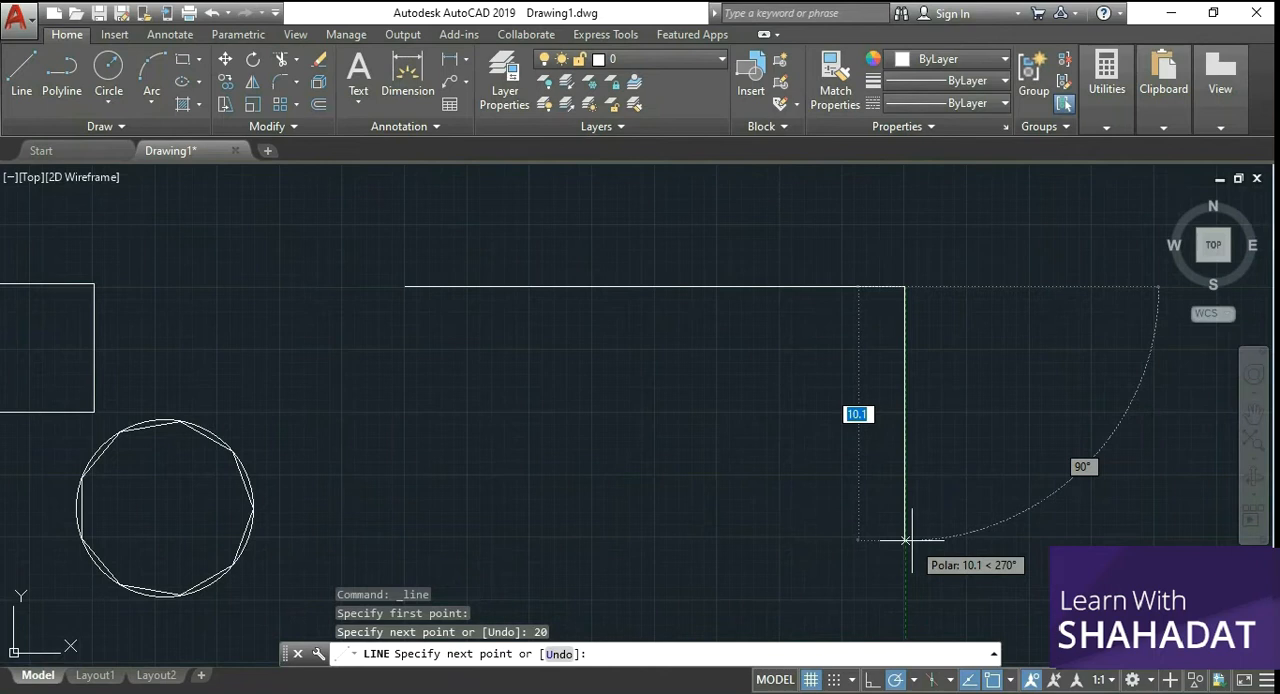
type("10")
key("Return")
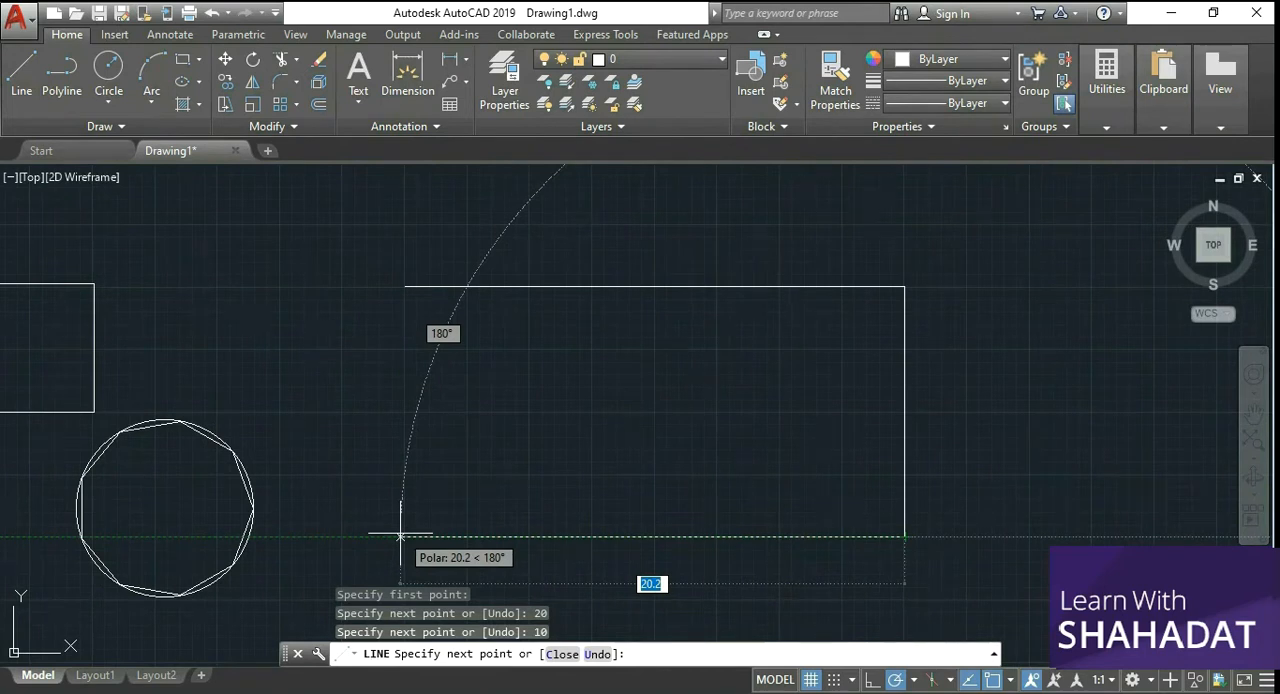
Step: Complete the rectangle with a 20-unit bottom edge drawn leftward and a vertical edge back to the starting corner
type("20")
key("Return")
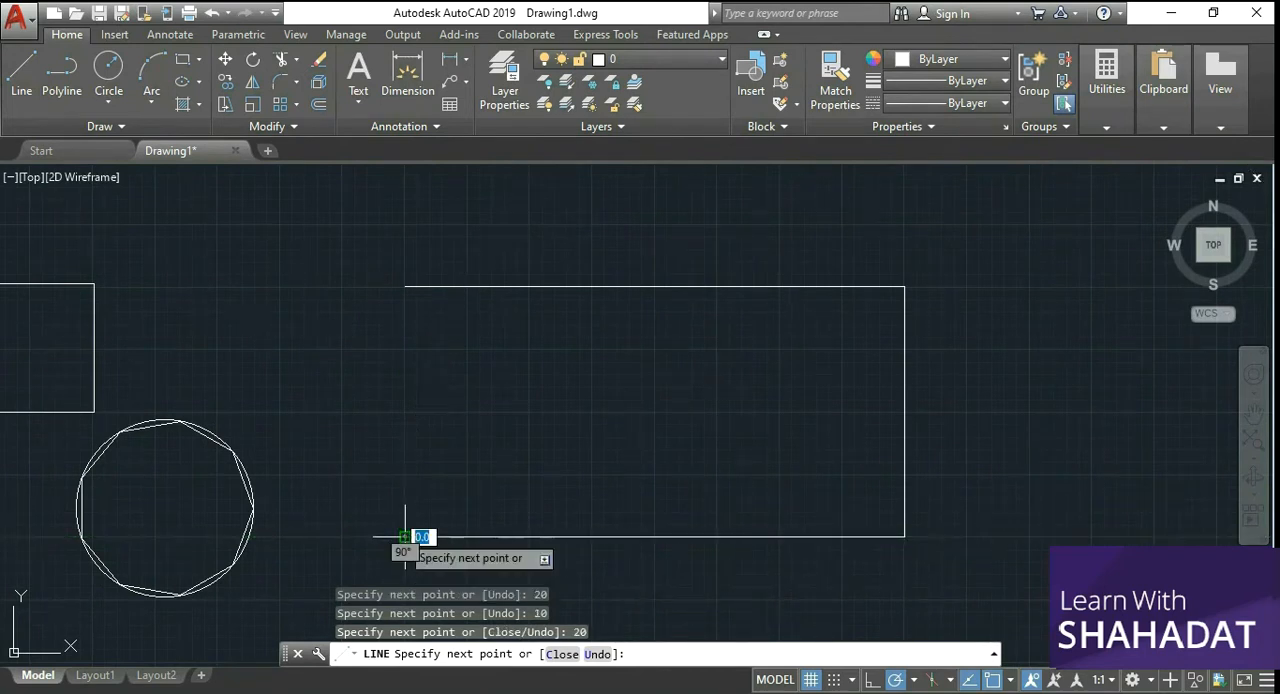
left_click(407, 280)
right_click(424, 262)
left_click(462, 270)
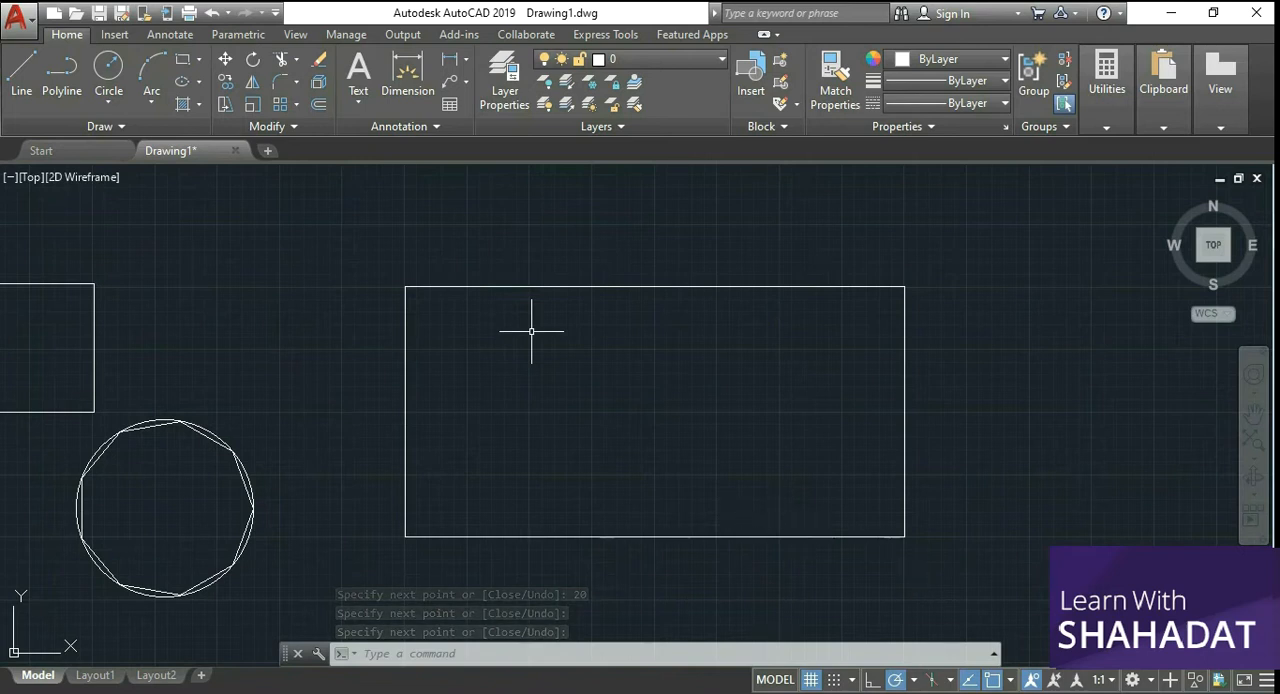
Step: Draw a vertical line from the midpoint of the large rectangle's top edge to the midpoint of its bottom edge
left_click(21, 70)
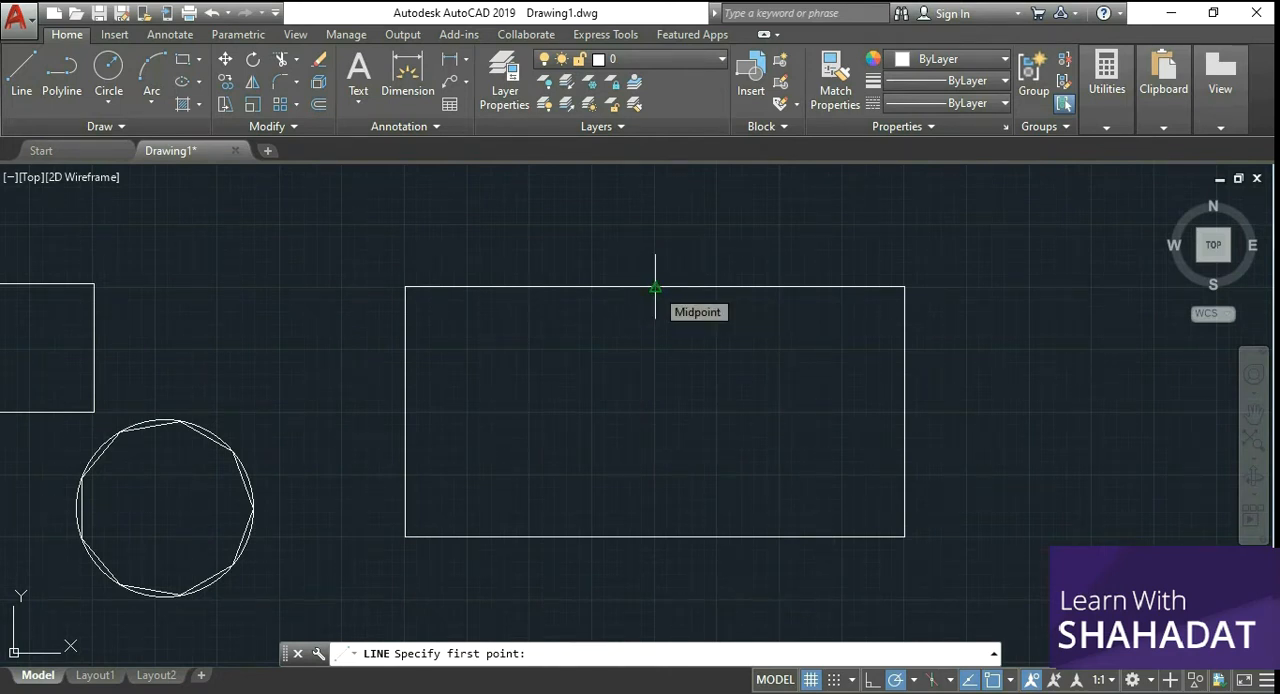
left_click(1010, 680)
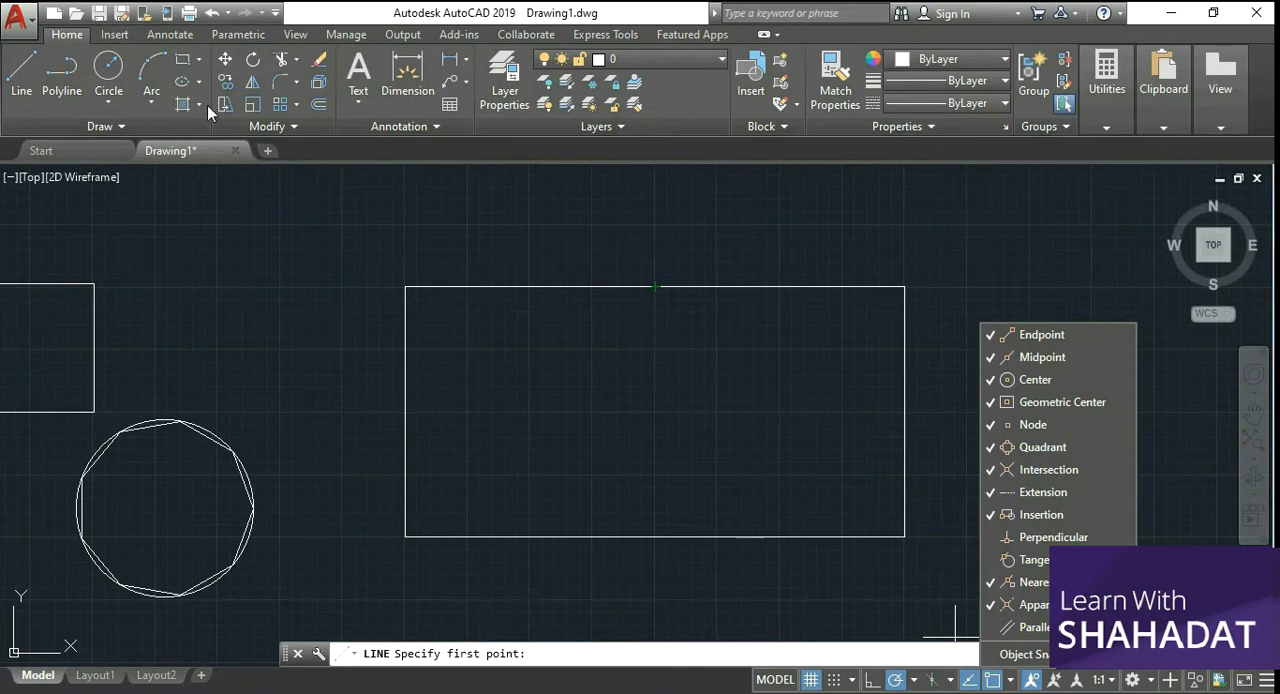
left_click(38, 76)
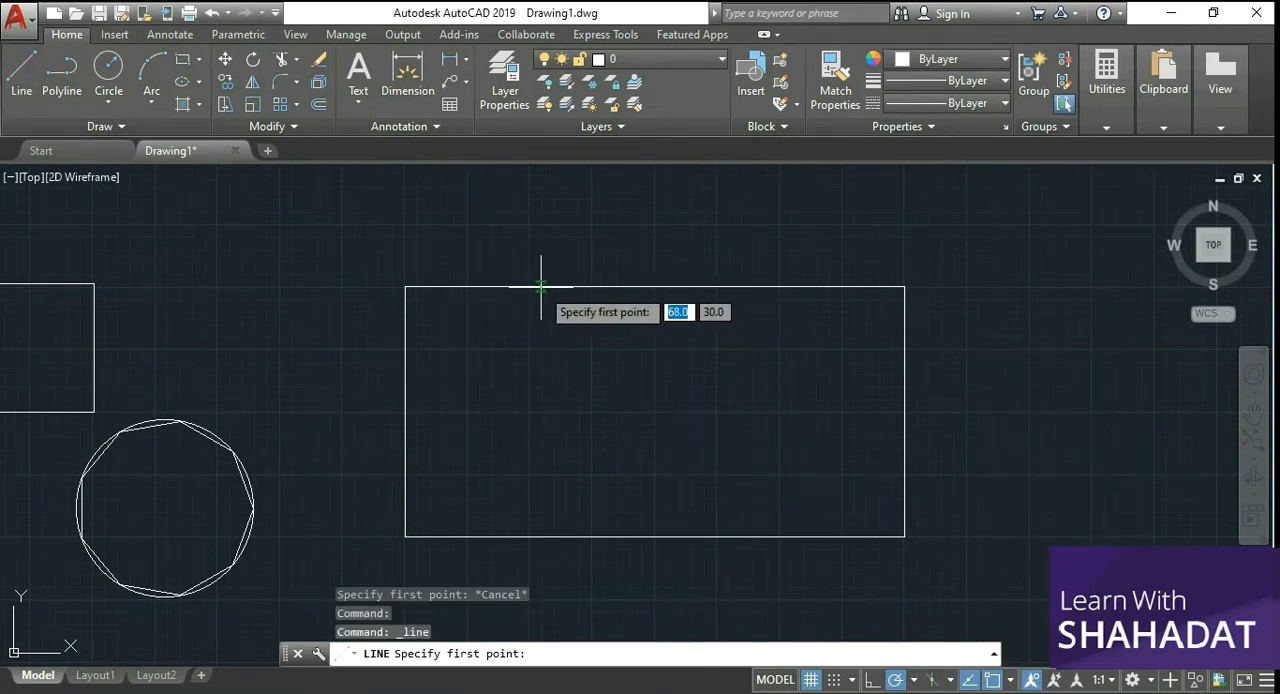
left_click(655, 288)
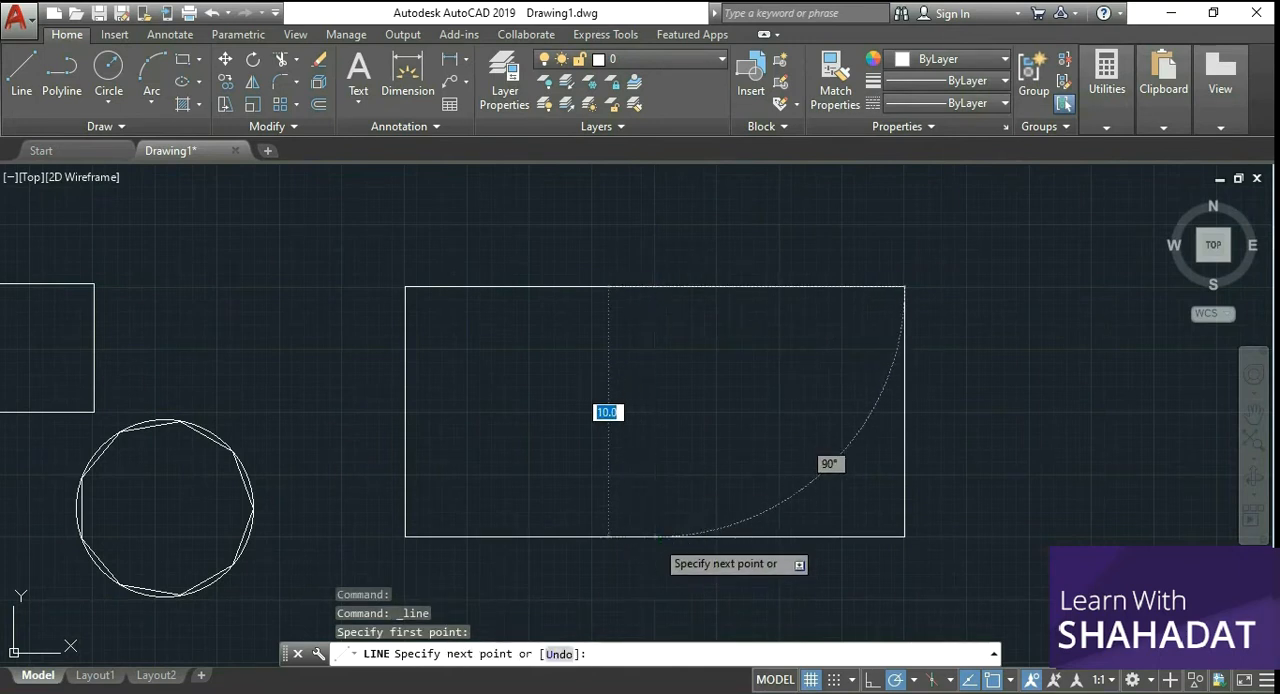
left_click(655, 537)
right_click(705, 444)
left_click(750, 454)
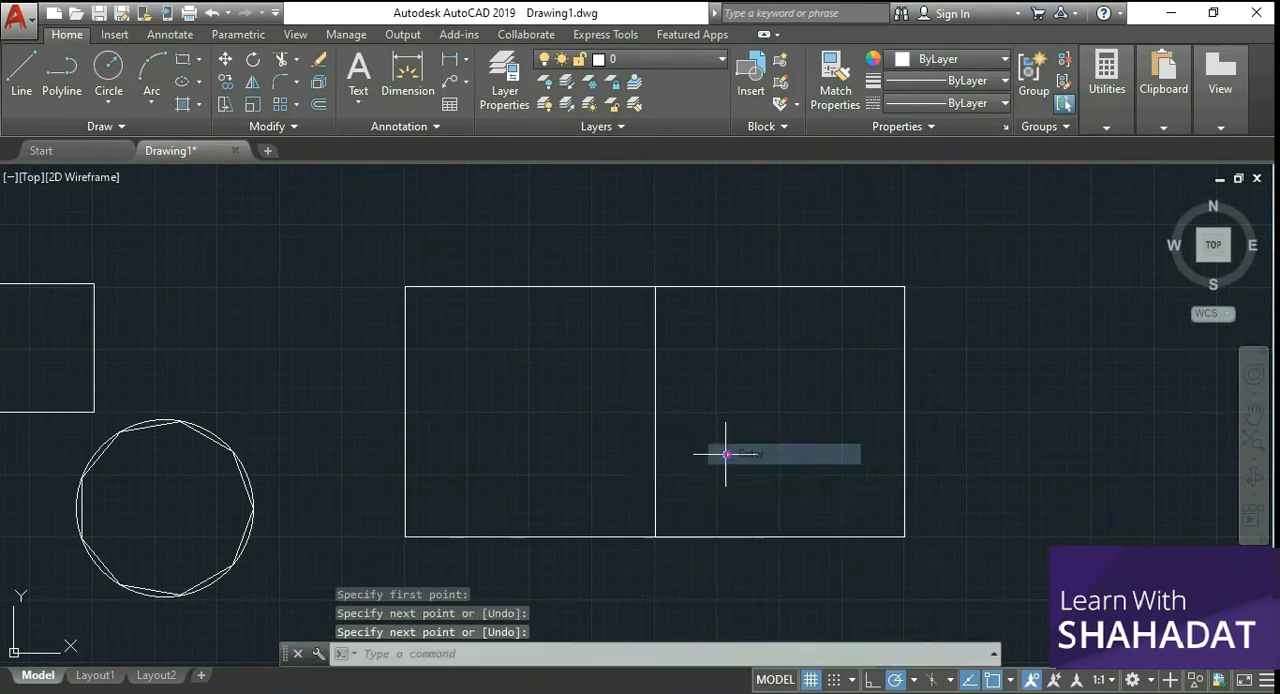
Step: Draw a horizontal line joining the midpoints of the rectangle's left and right edges
key("Return")
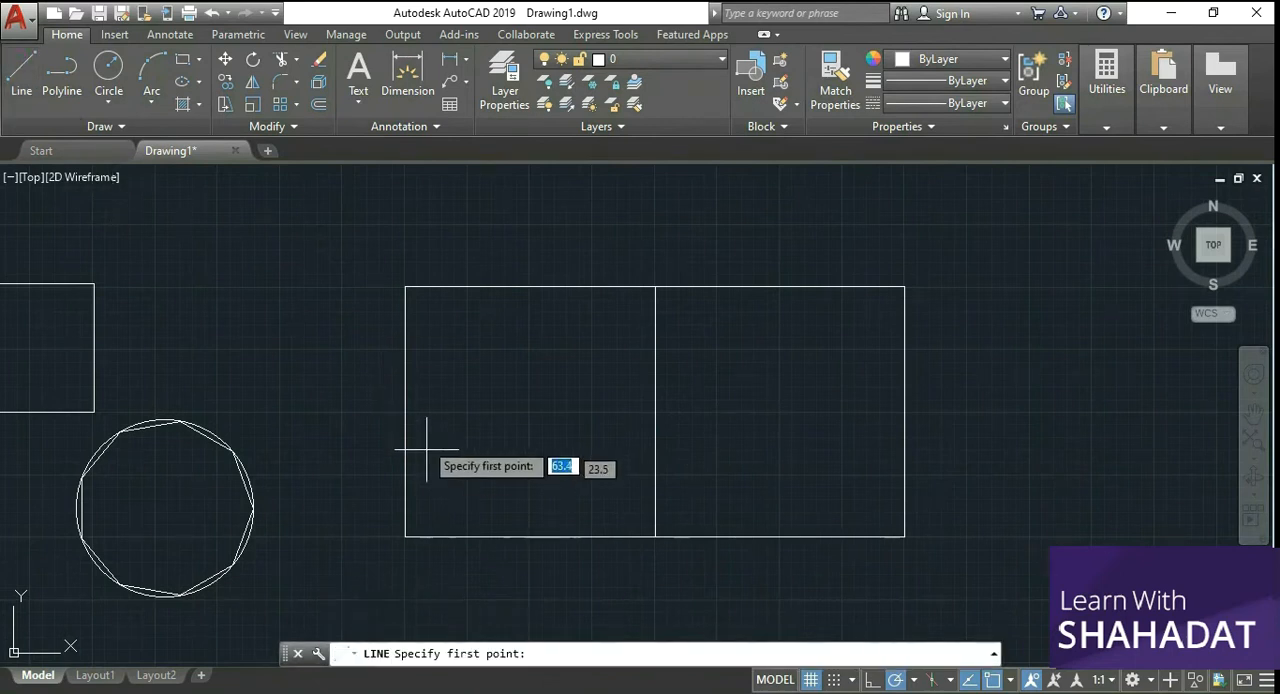
left_click(405, 411)
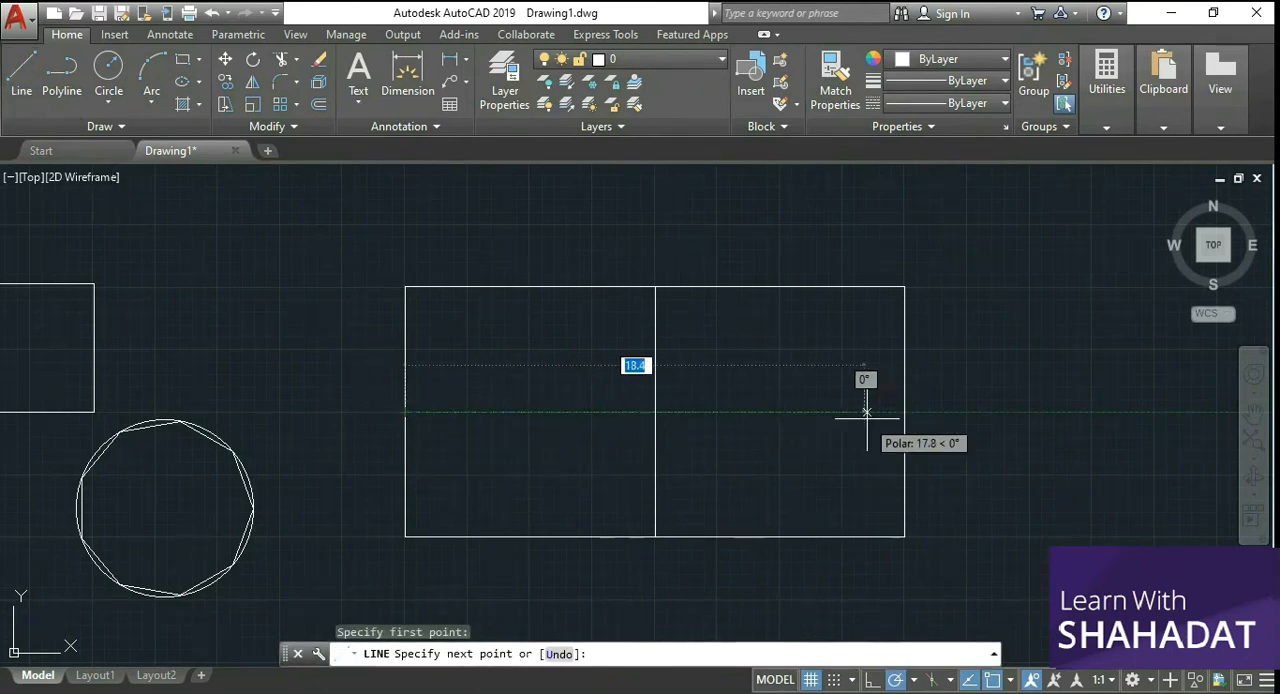
left_click(905, 411)
right_click(948, 412)
left_click(983, 419)
Step: Draw a vertical line from the middle of the central horizontal line's right half up to the rectangle's top edge
key("Return")
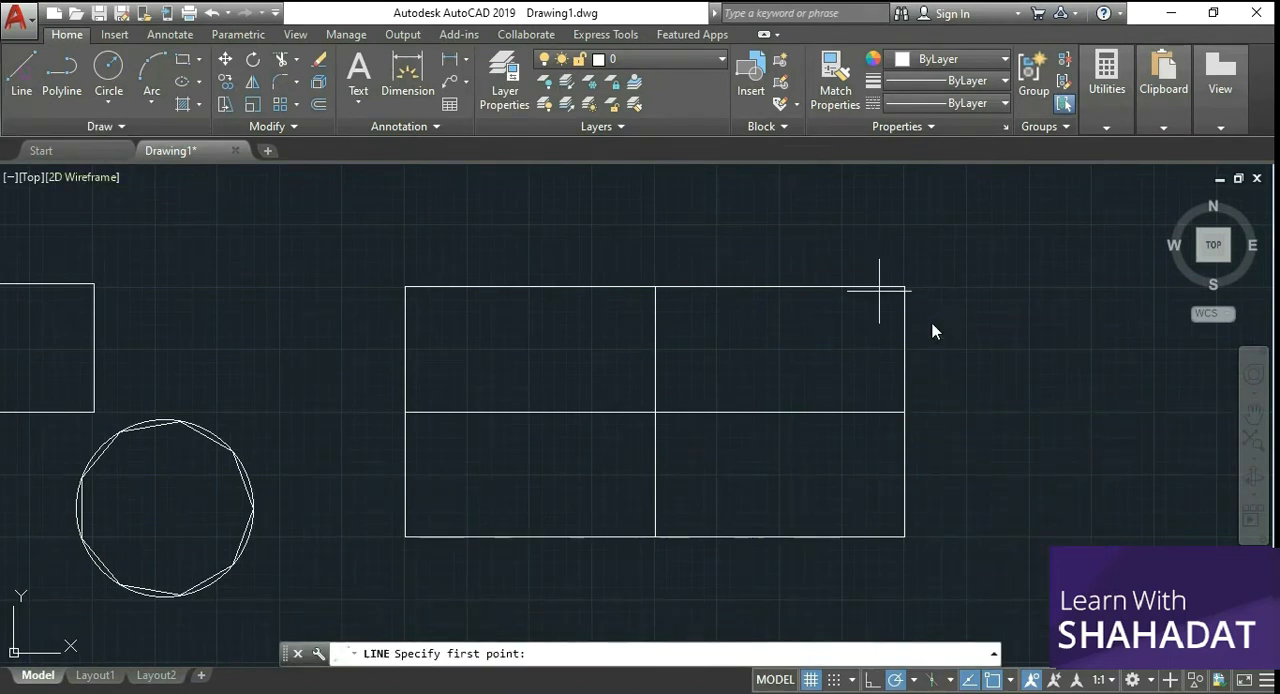
left_click(779, 411)
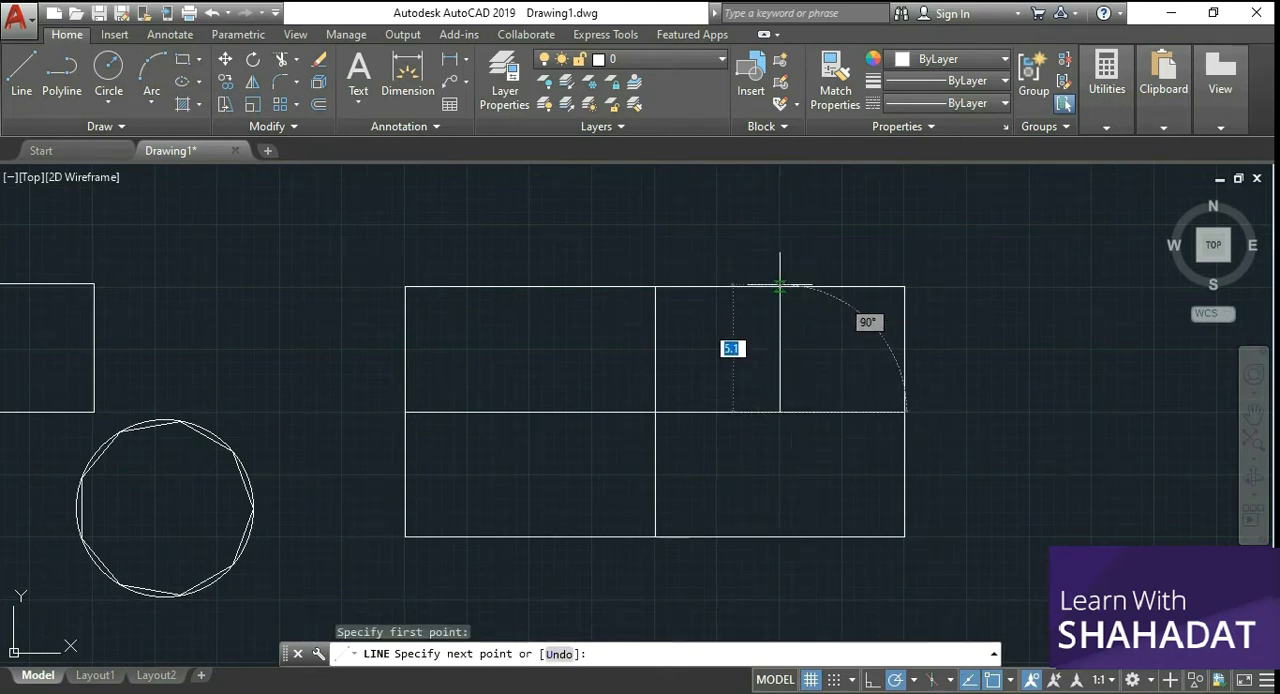
left_click(780, 287)
right_click(789, 228)
left_click(830, 238)
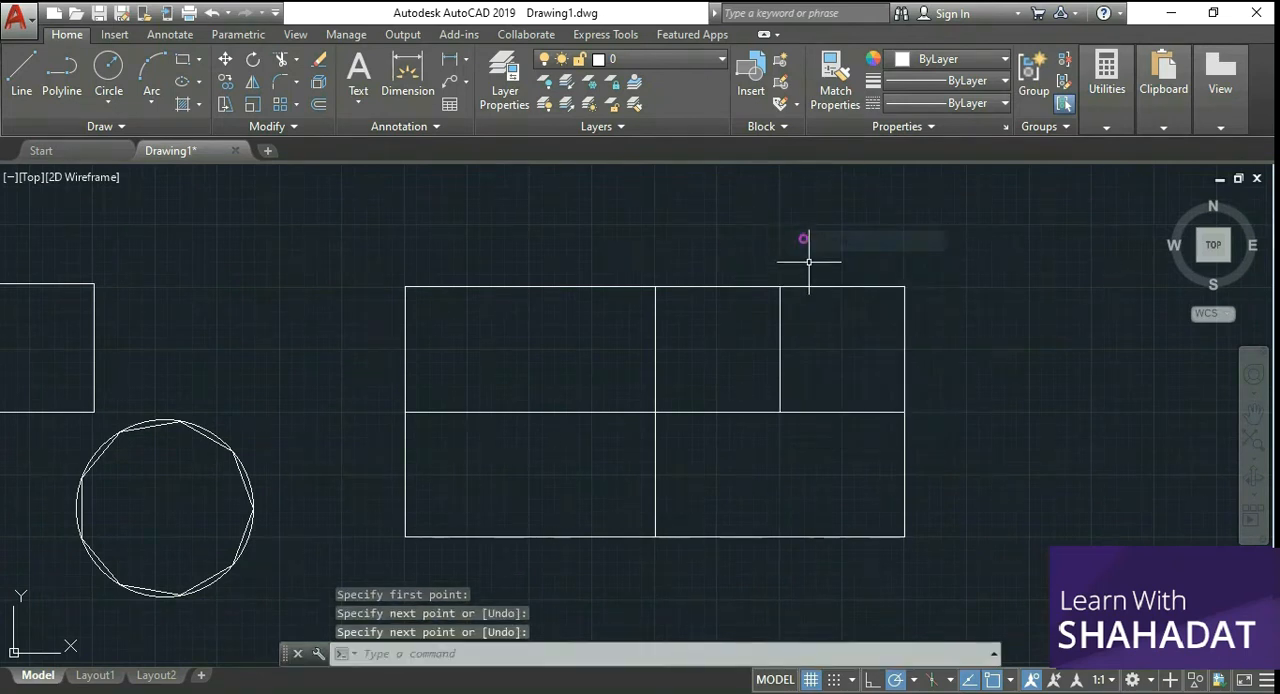
Step: Draw a horizontal line across the full width of the rectangle, about halfway down its lower half
left_click(20, 70)
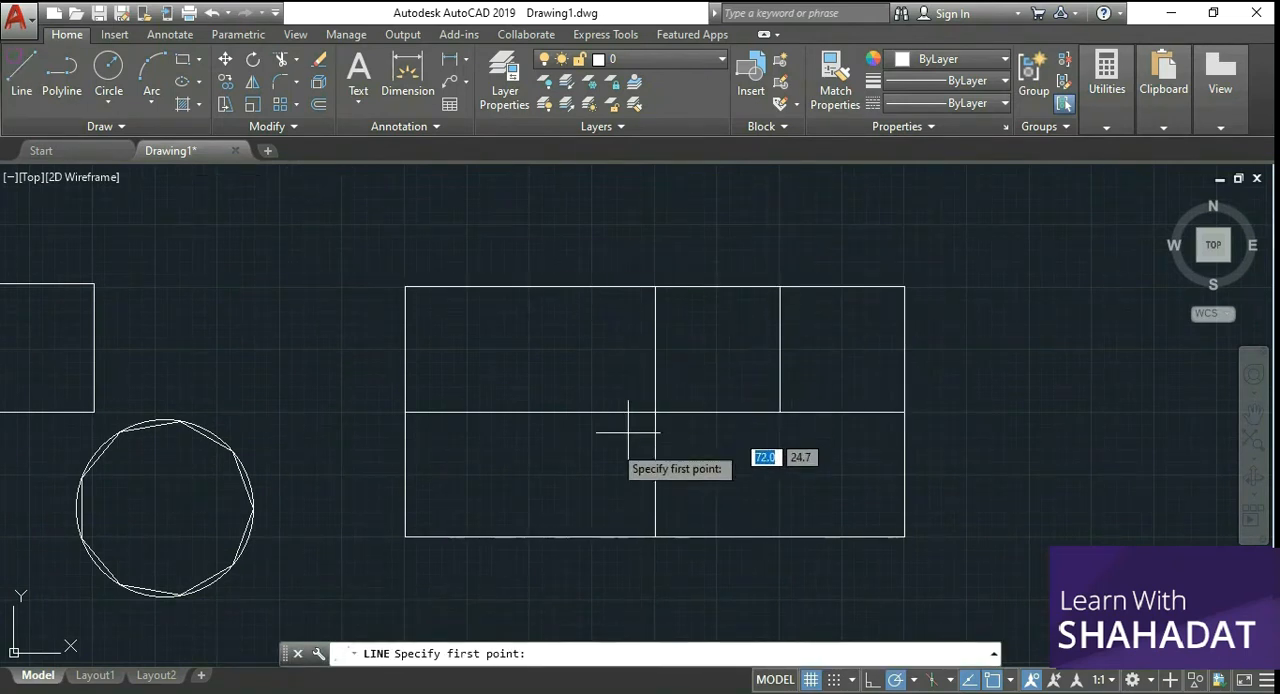
left_click(405, 473)
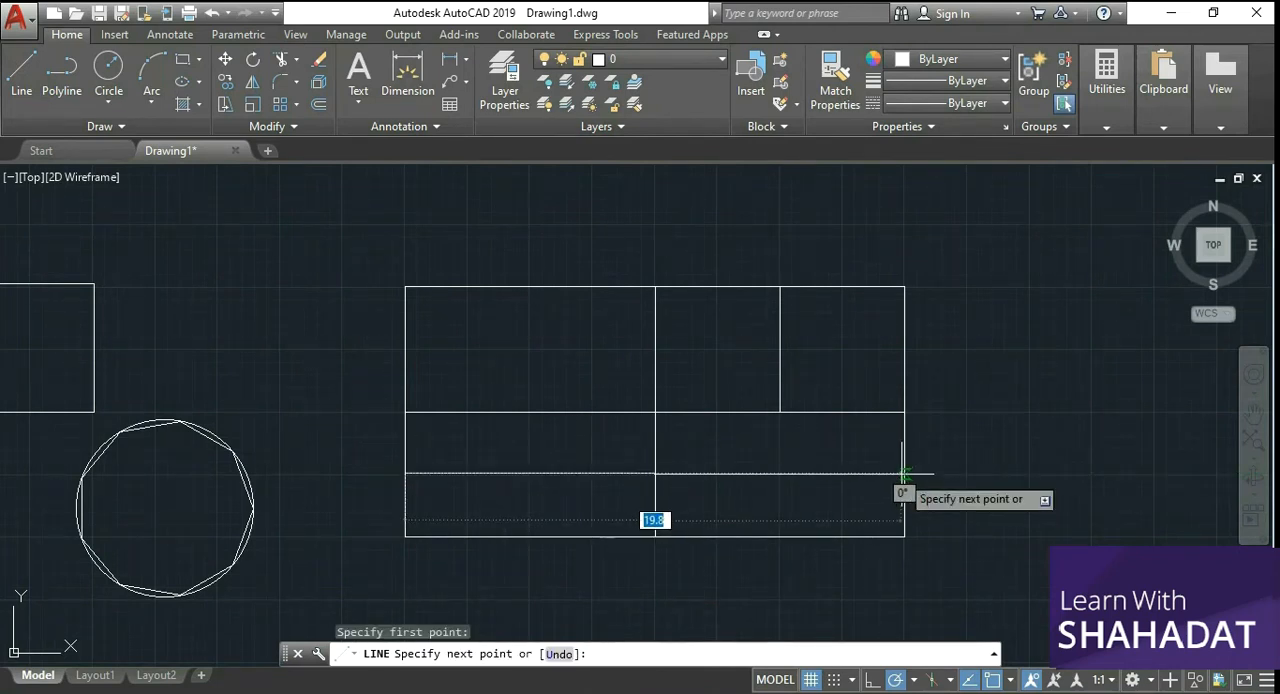
scroll(903, 475, "up", 2)
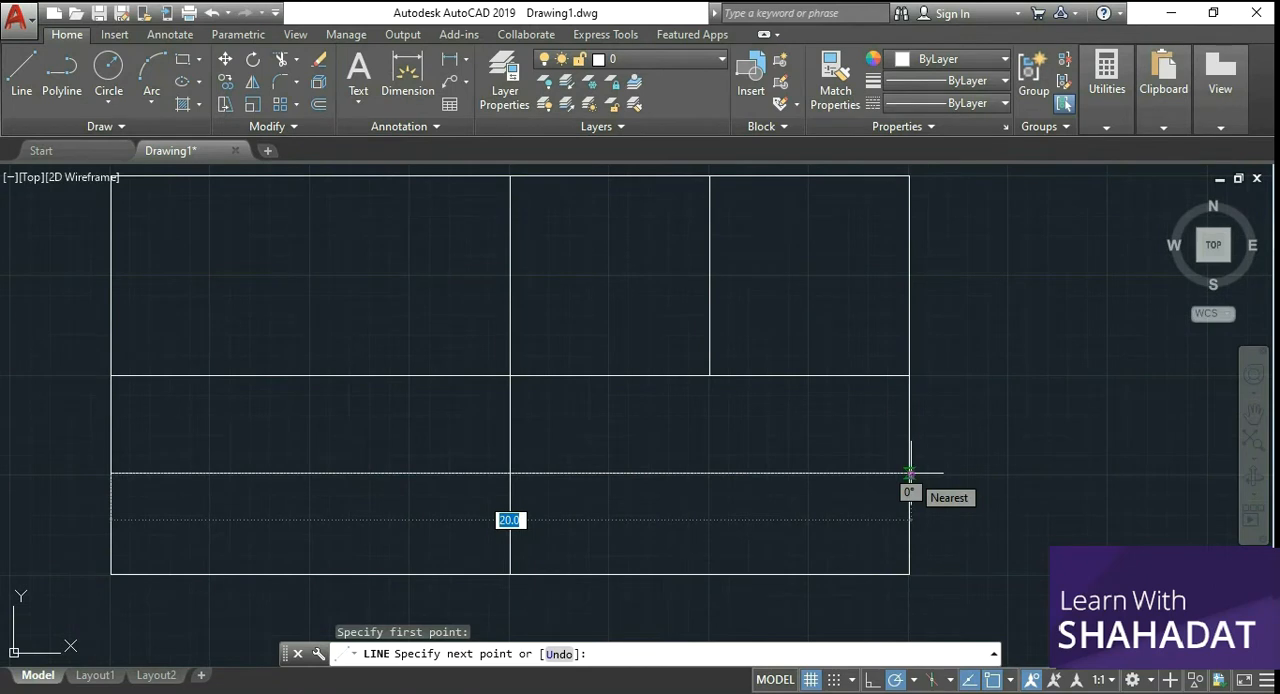
left_click(909, 472)
right_click(992, 375)
left_click(1004, 385)
scroll(655, 465, "down", 2)
scroll(430, 468, "up", 2)
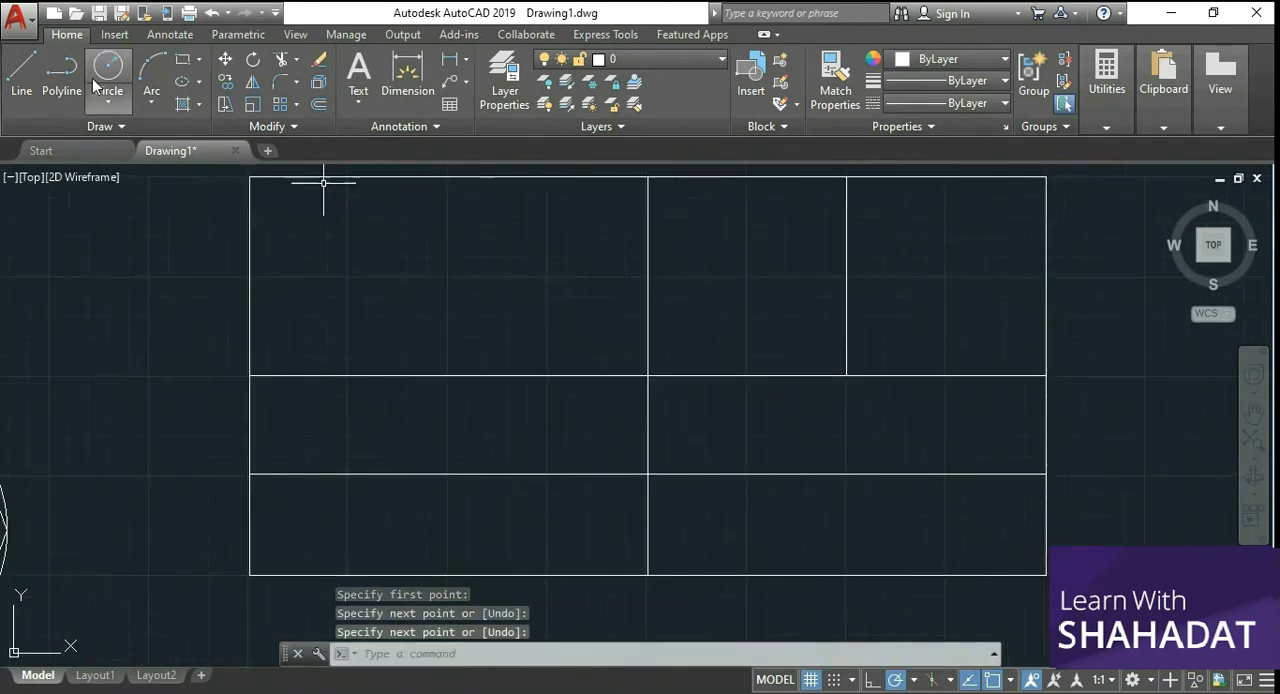
Step: Draw a vertical line from the middle of the central horizontal line's left half down to the rectangle's bottom edge
left_click(21, 75)
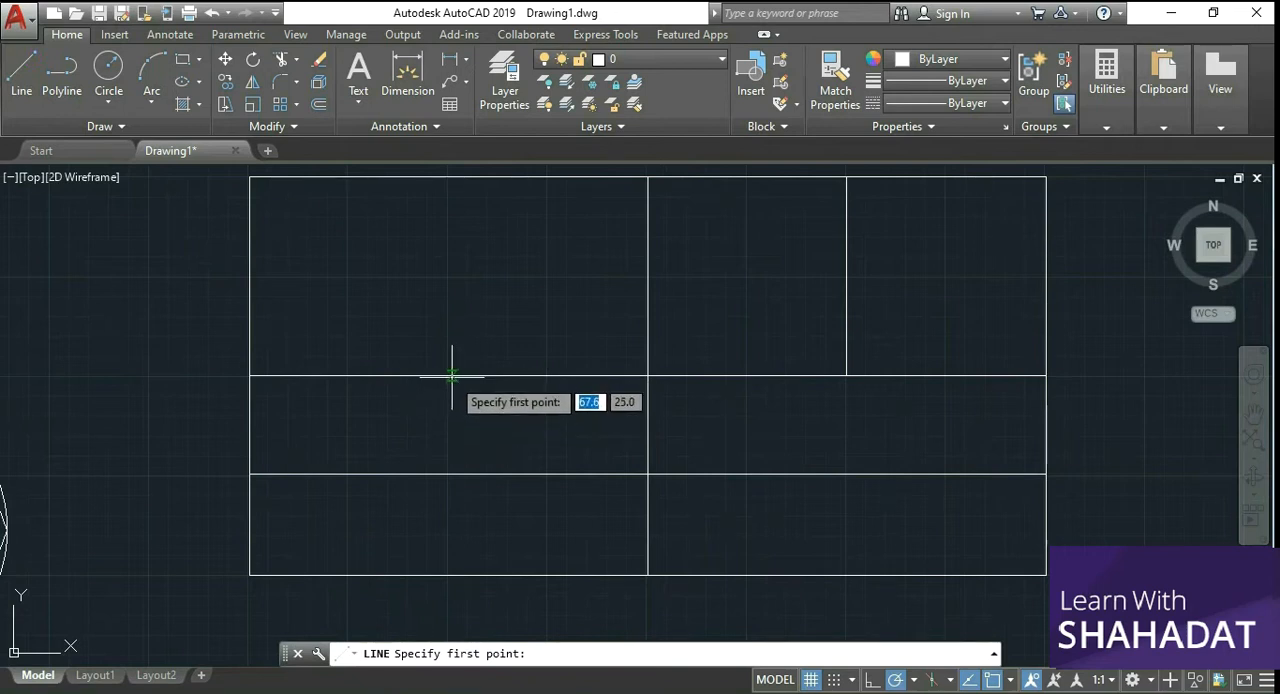
left_click(447, 375)
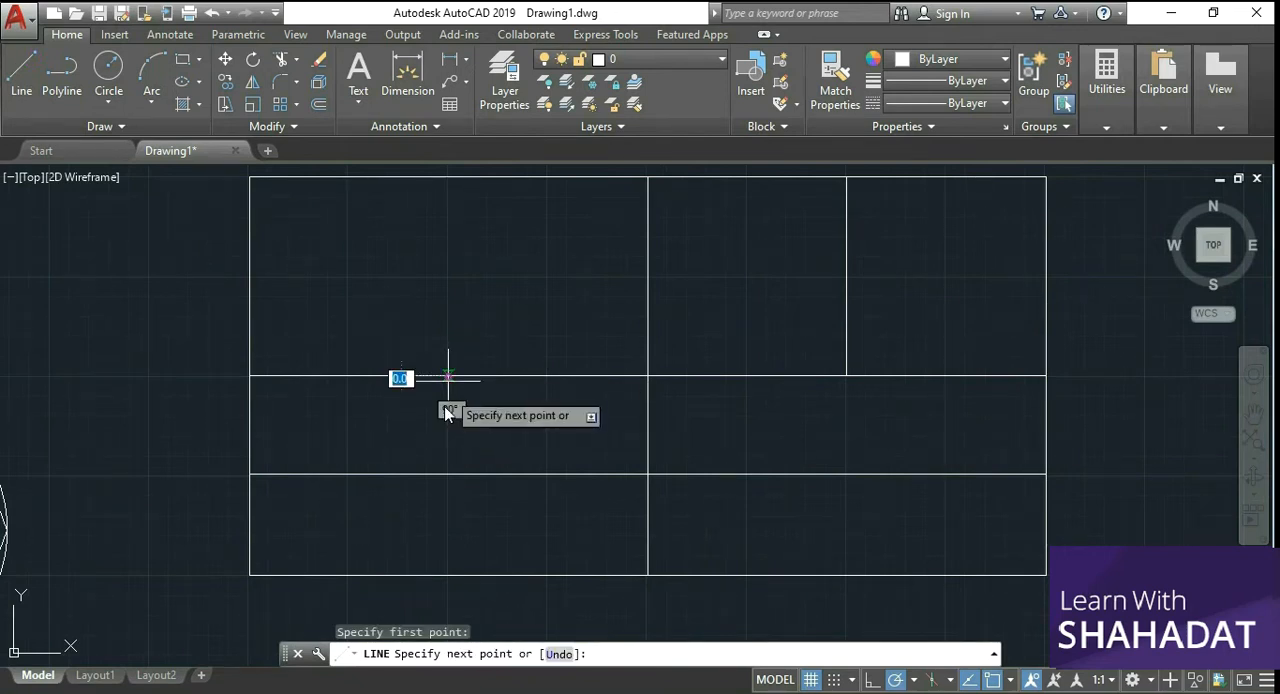
left_click(448, 573)
right_click(528, 250)
left_click(551, 254)
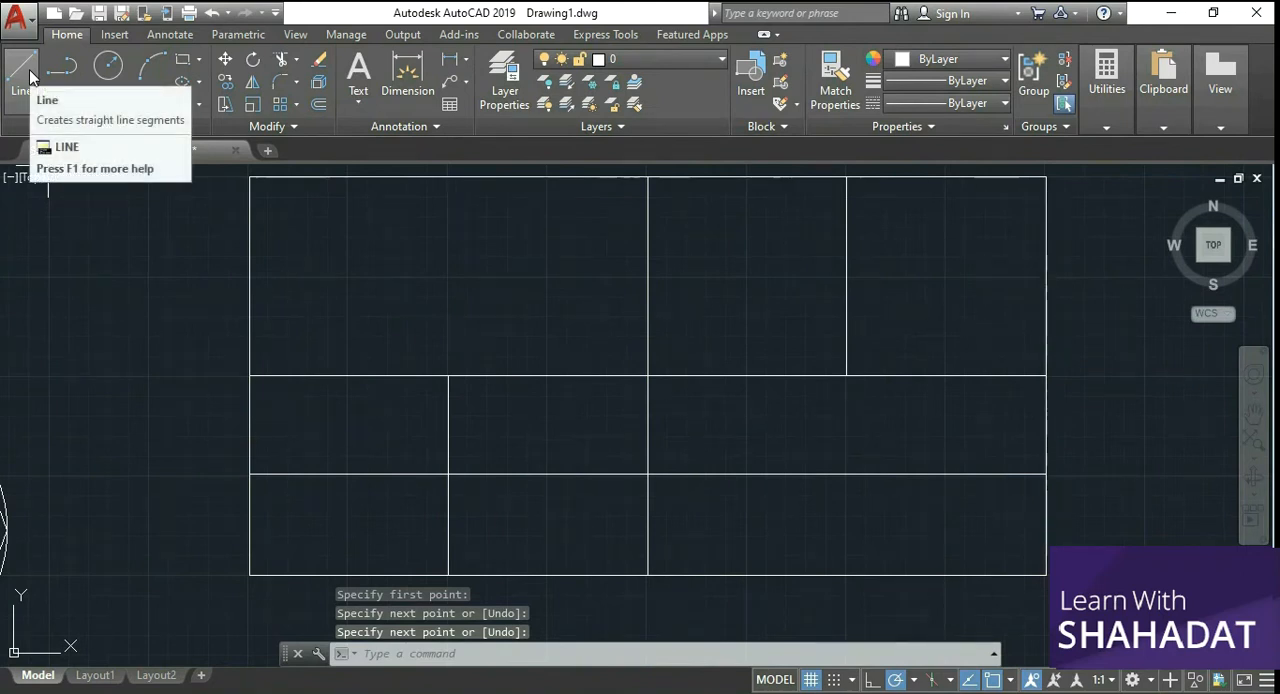
Step: Draw a two-point circle from the central horizontal line to the horizontal line below it, midway between the two lower vertical lines
left_click(108, 66)
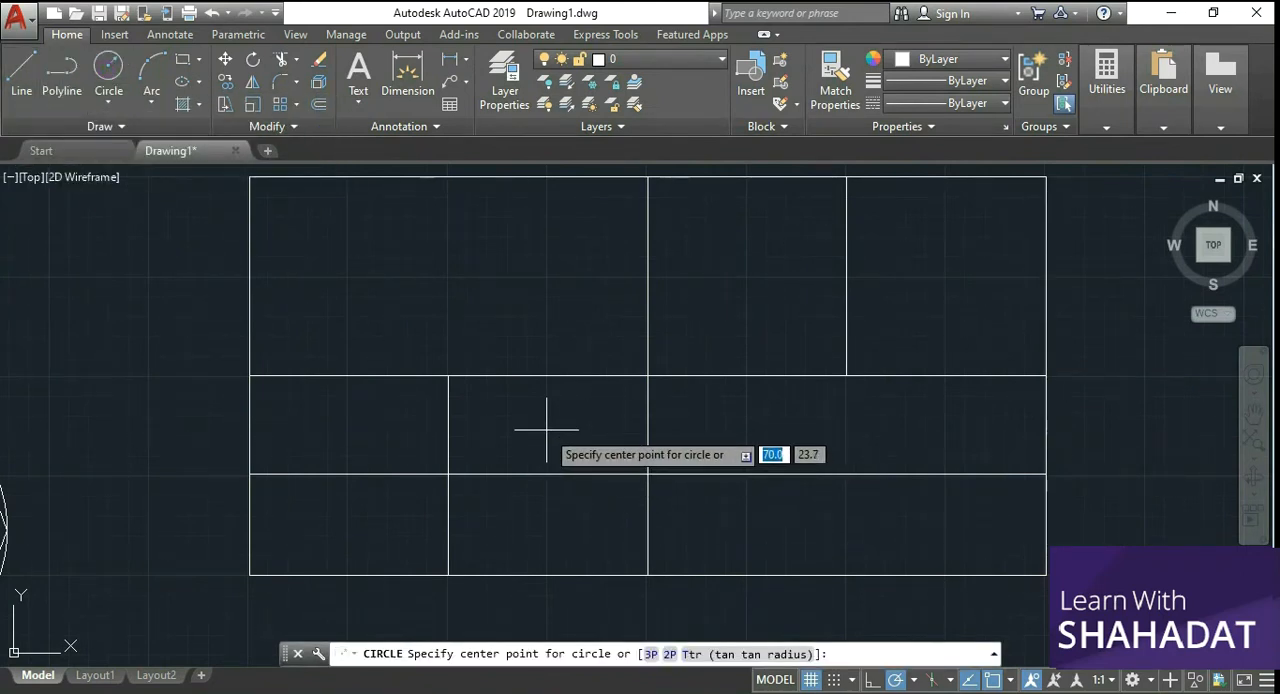
left_click(109, 105)
left_click(108, 104)
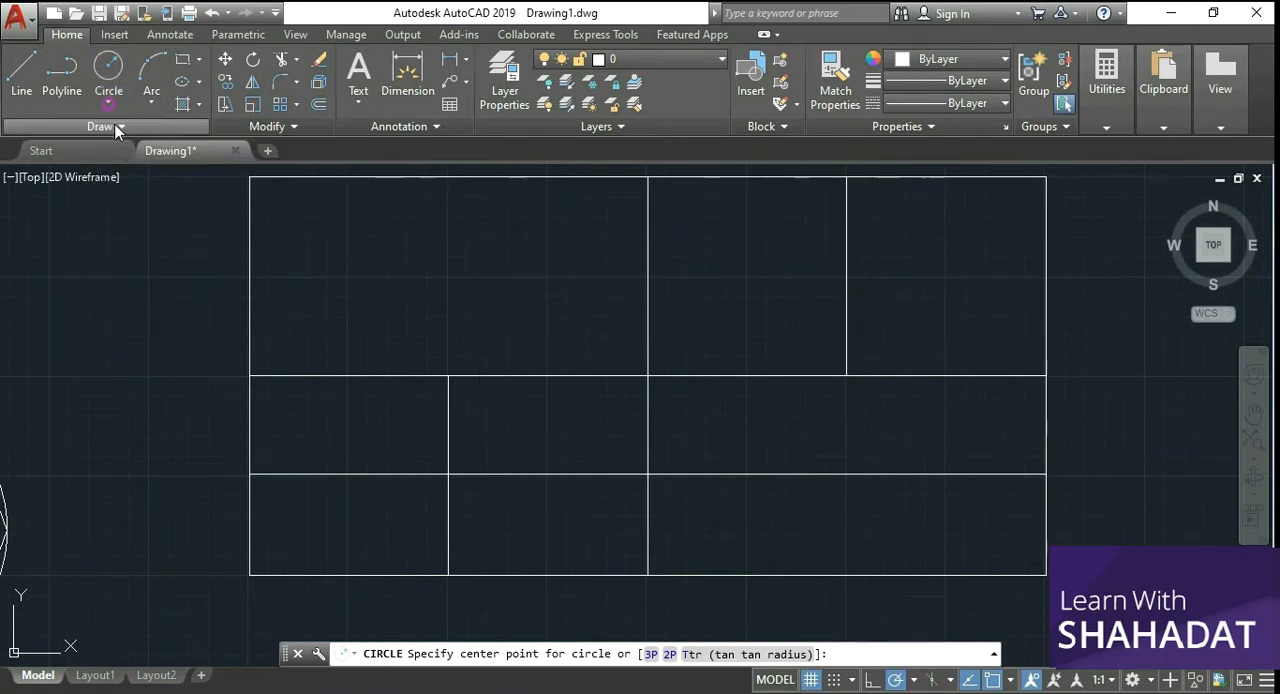
left_click(109, 104)
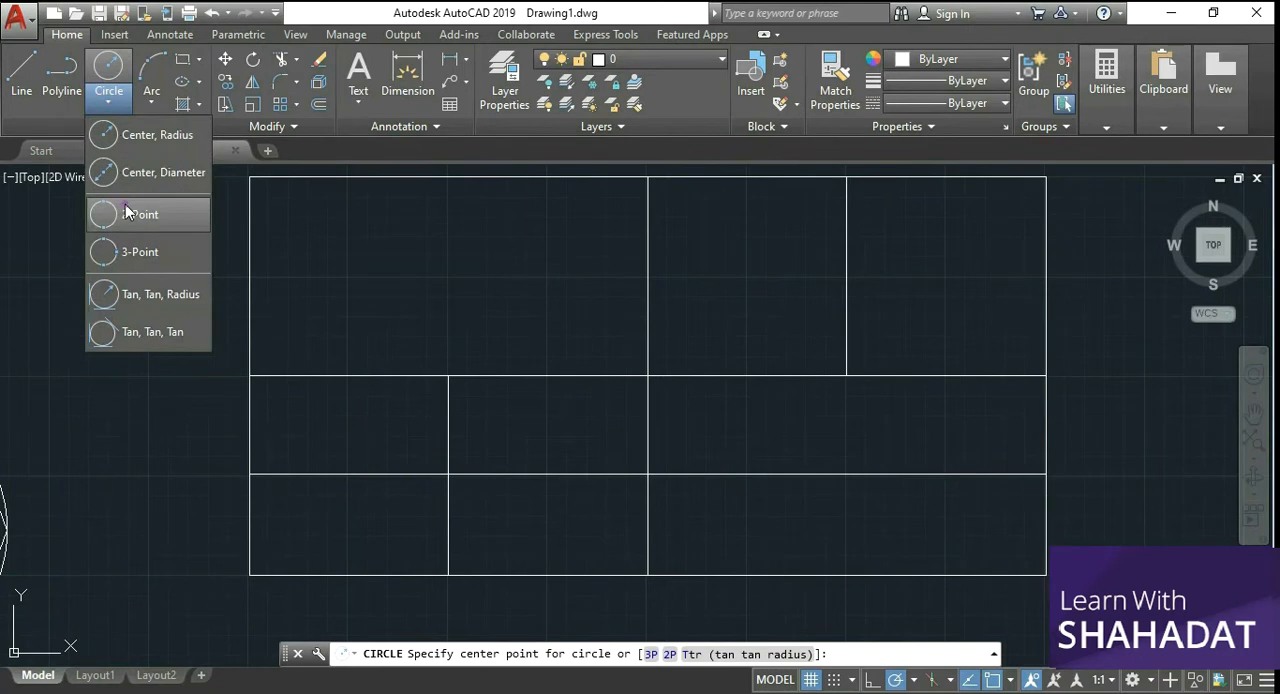
left_click(127, 213)
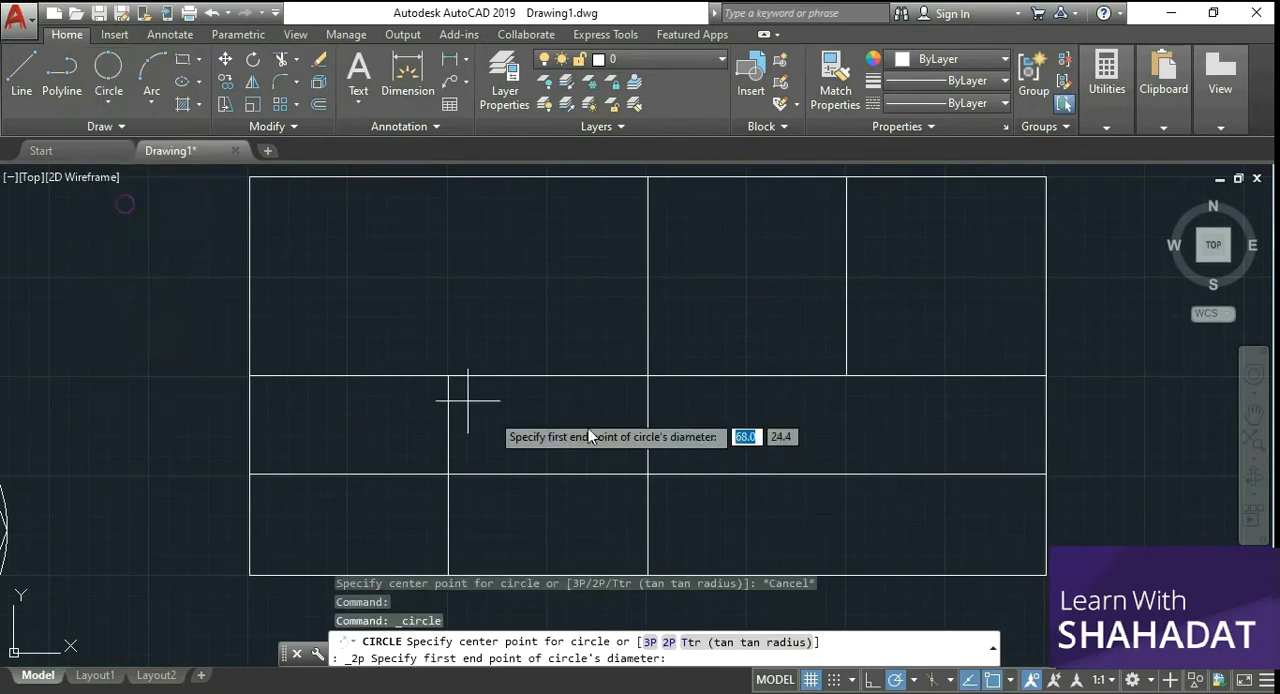
left_click(546, 376)
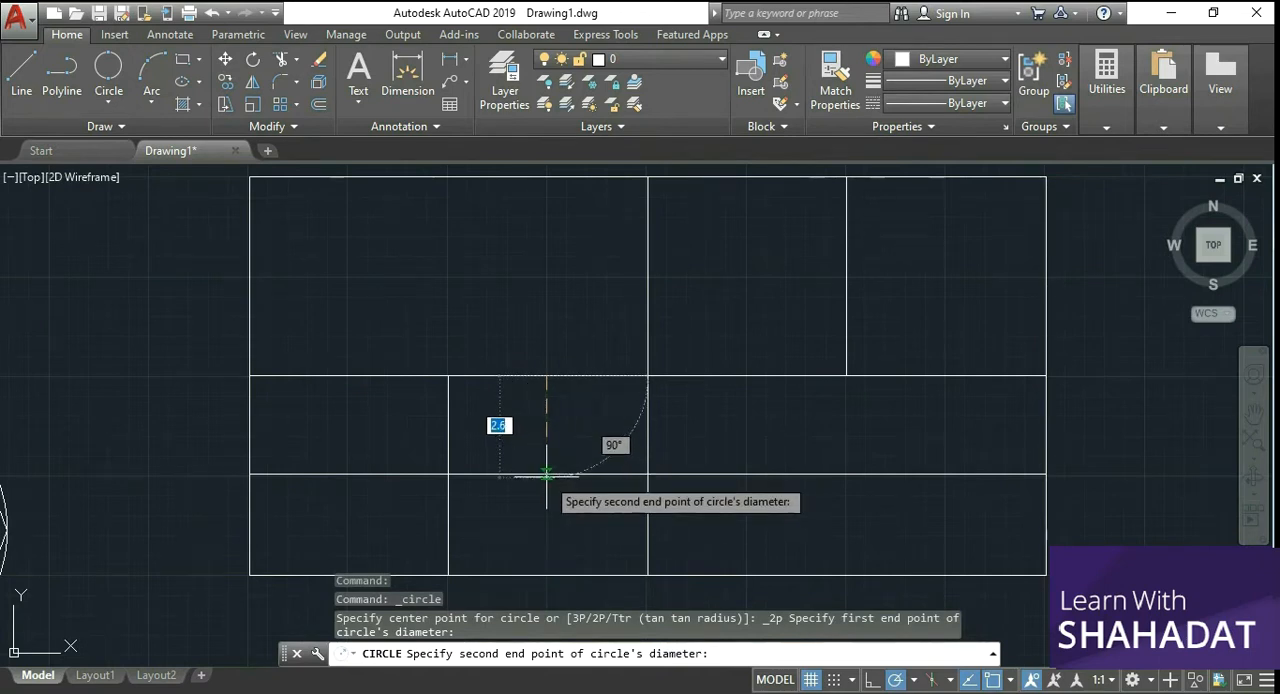
left_click(546, 474)
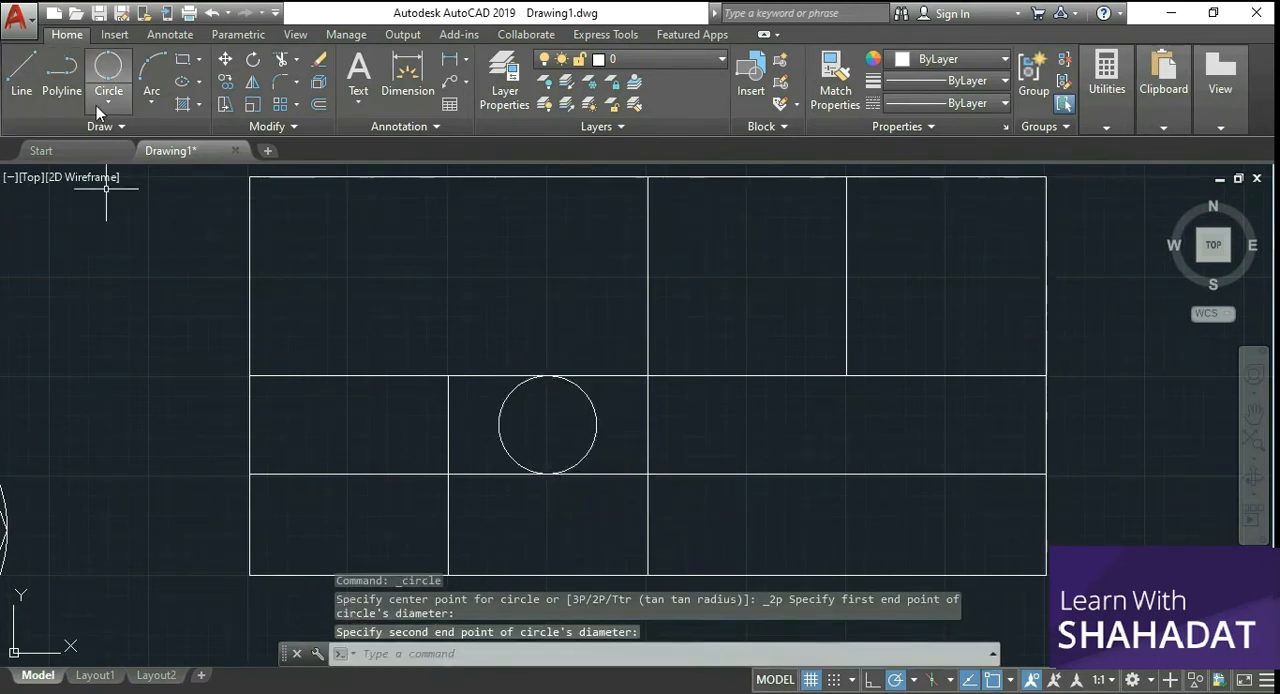
Step: Draw a horizontal line from the middle of the vertical centre line's upper half to the rectangle's right edge
left_click(198, 62)
left_click(222, 123)
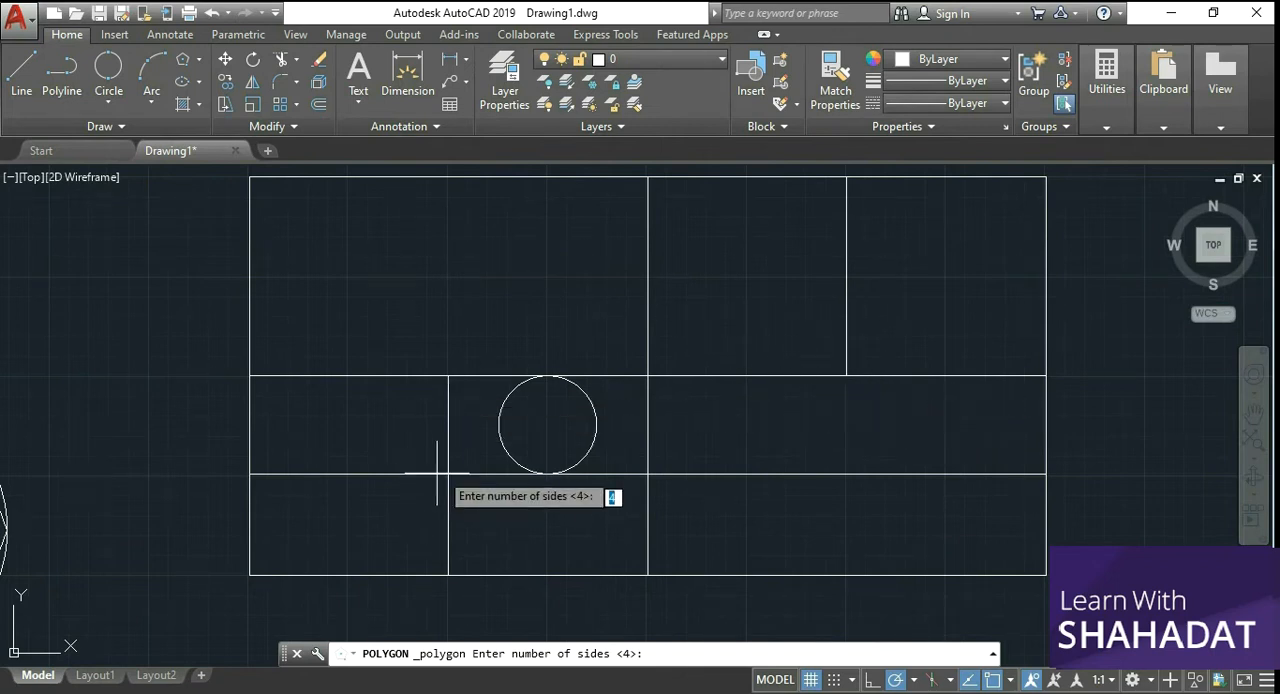
left_click(21, 75)
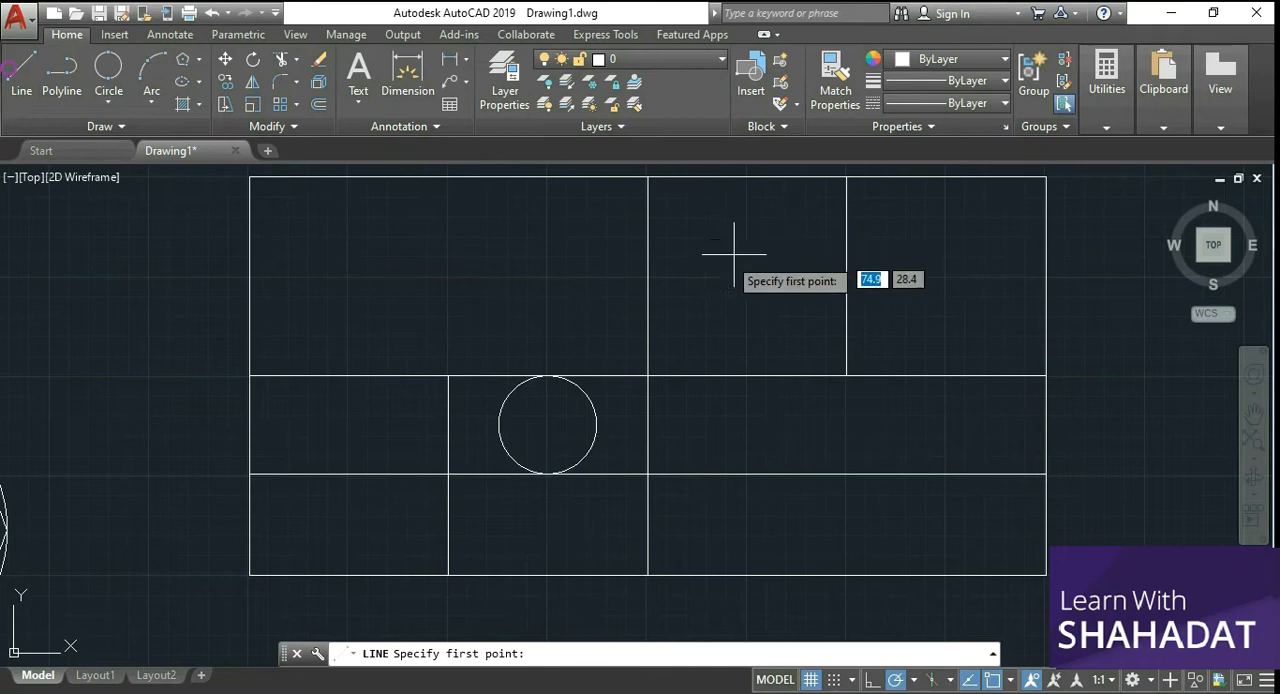
left_click(648, 273)
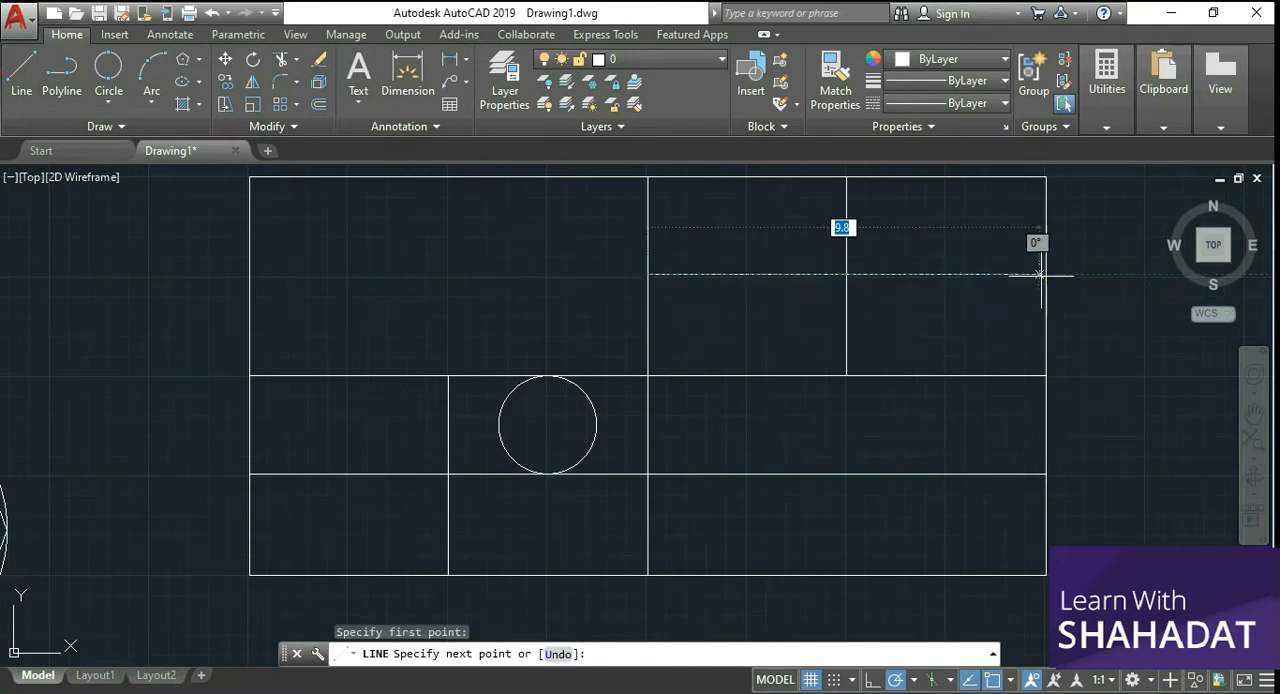
scroll(1045, 273, "up", 2)
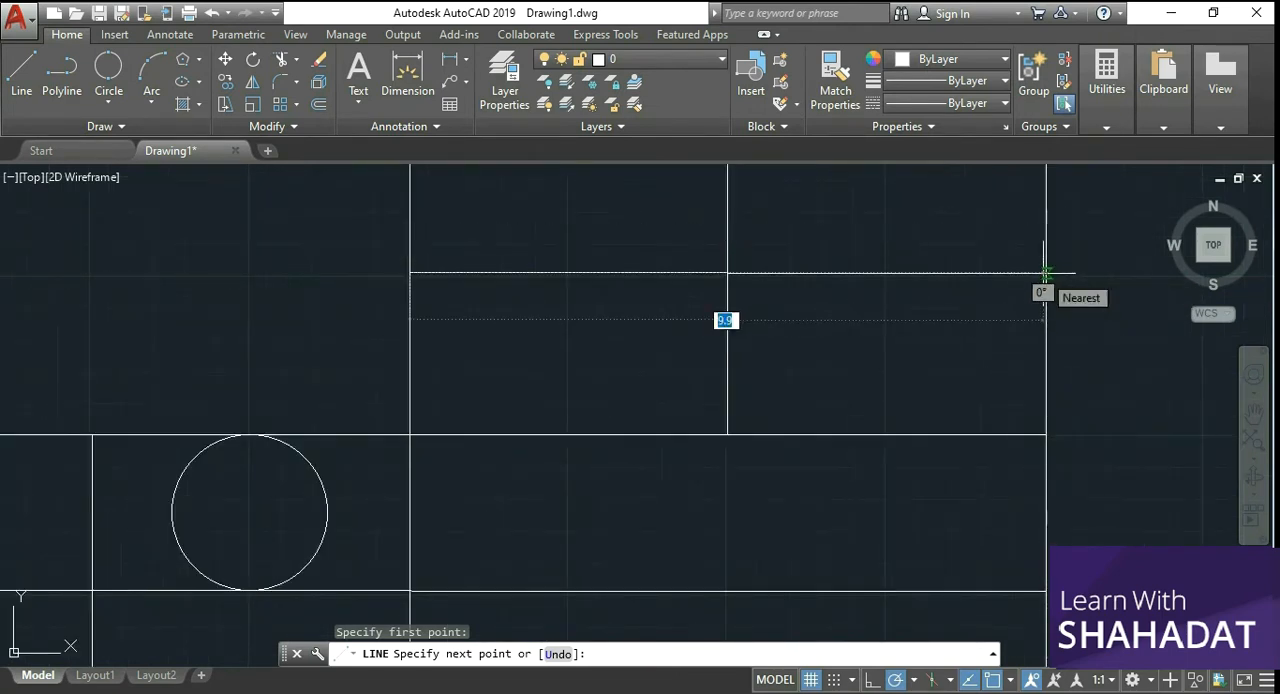
left_click(1046, 272)
right_click(1093, 253)
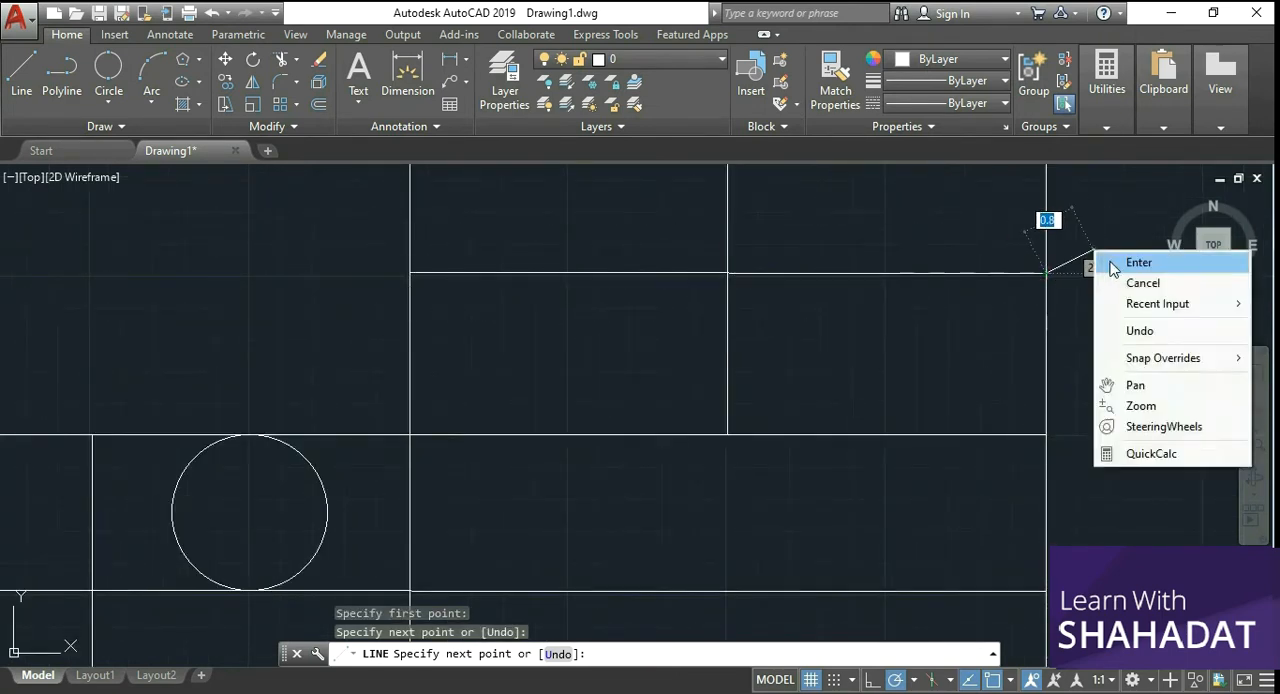
left_click(1139, 262)
scroll(990, 300, "down", 2)
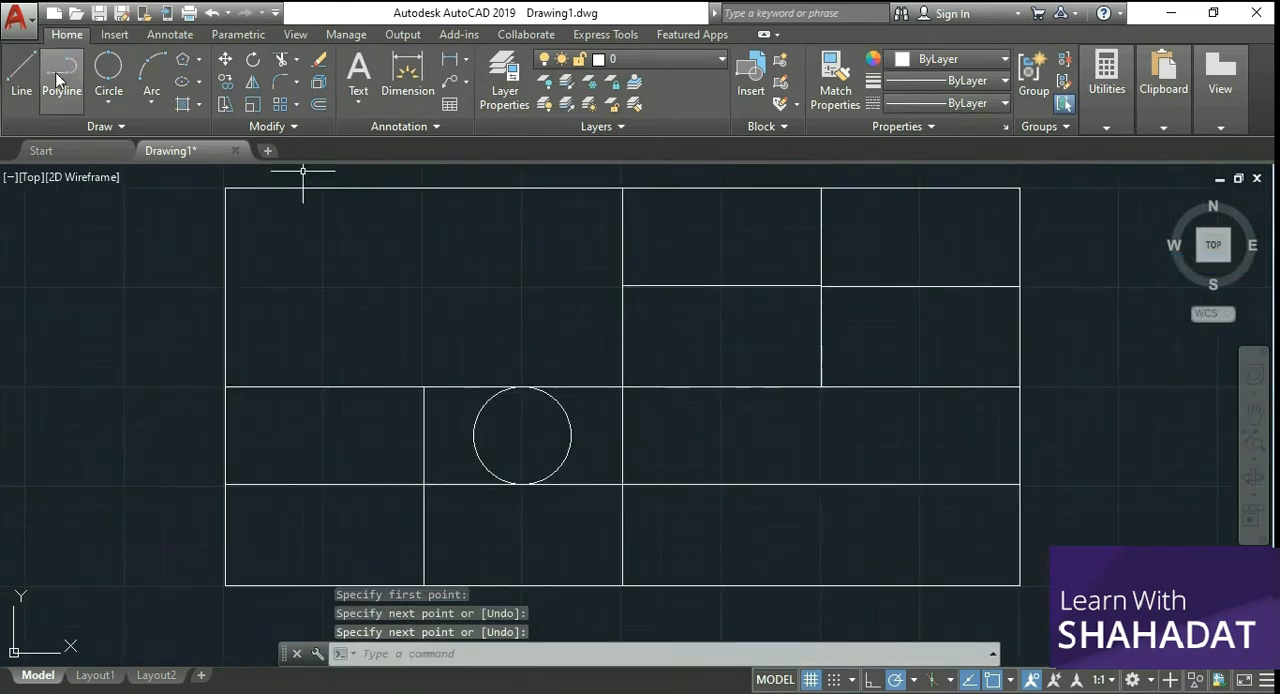
Step: Draw a 6-sided inscribed polygon centred on the upper-right line intersection, with one vertex on the rectangle's top edge
left_click(199, 62)
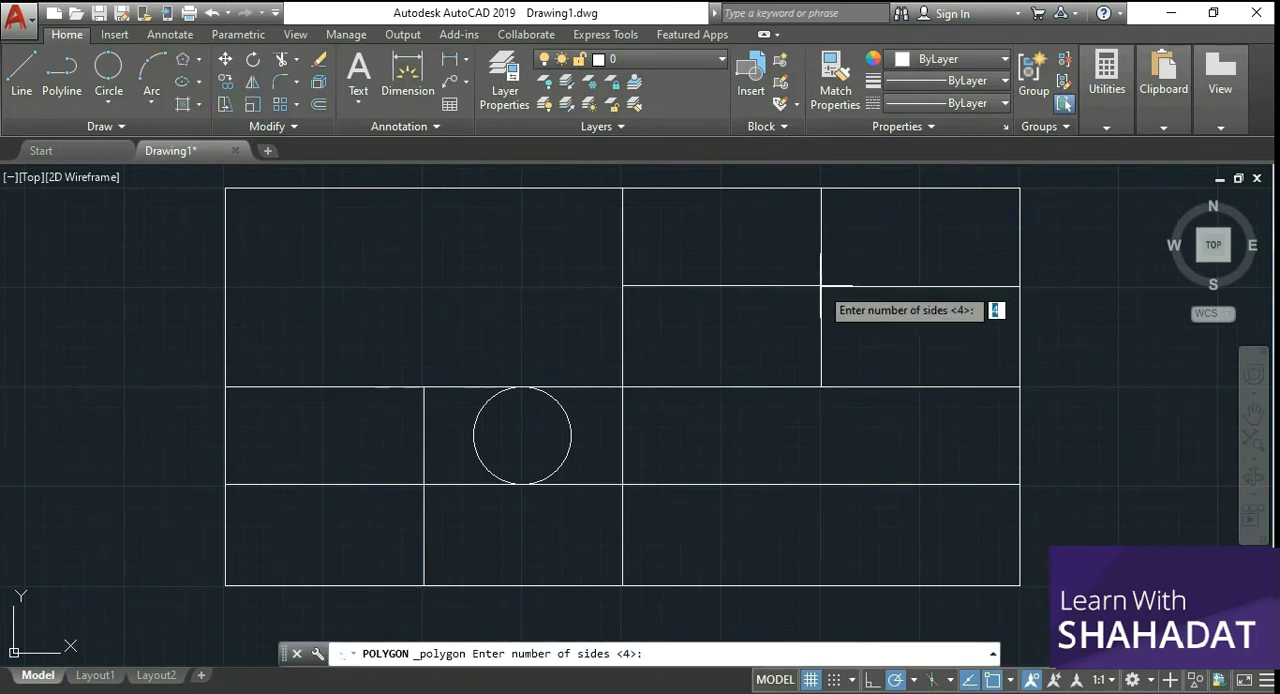
key("Return")
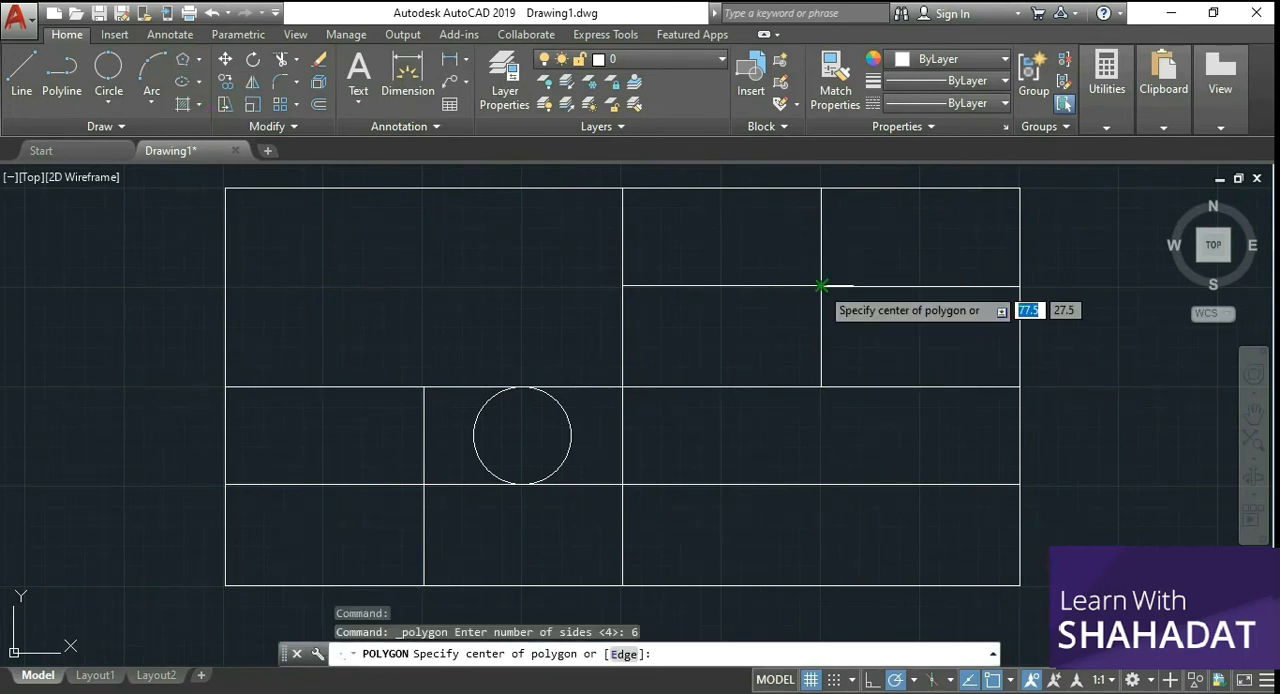
left_click(822, 286)
left_click(876, 336)
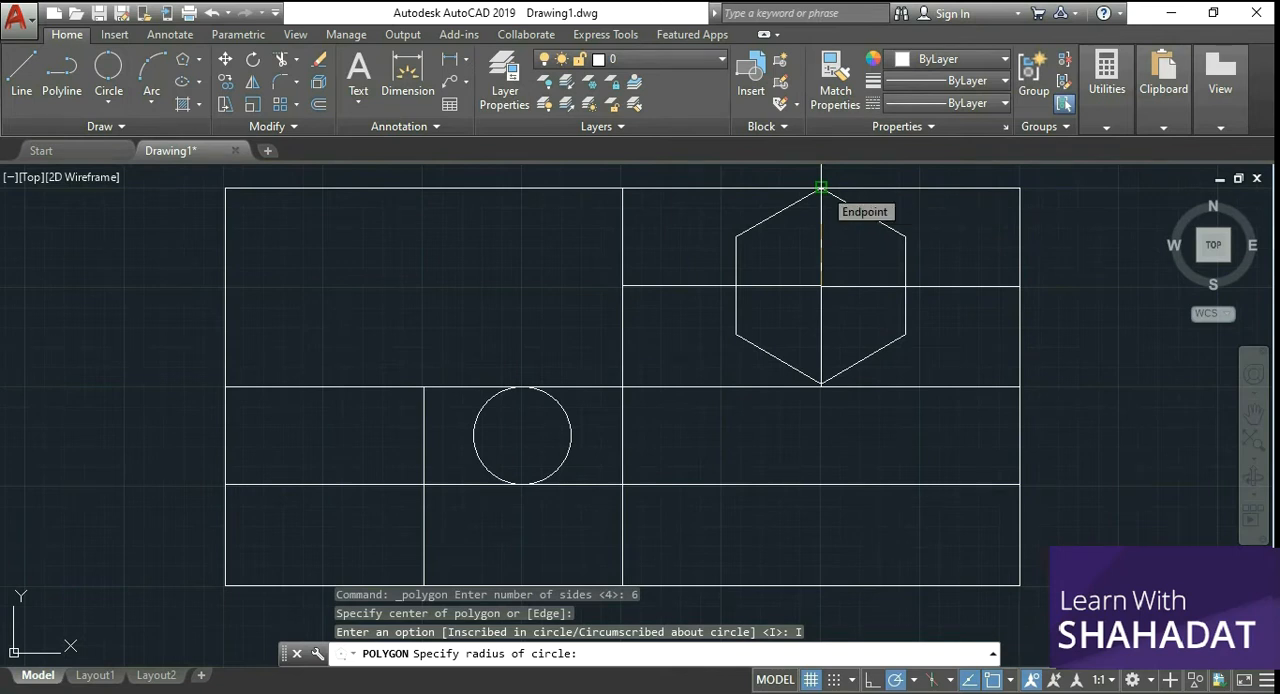
left_click(822, 187)
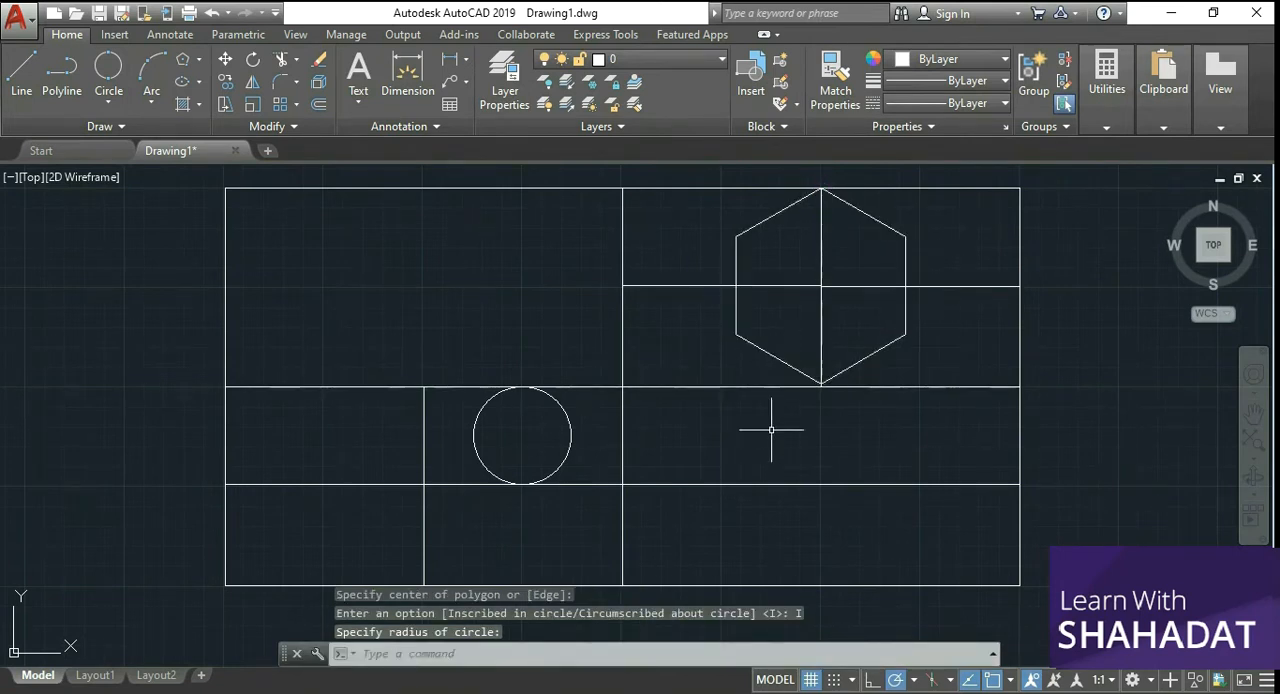
Step: Draw a three-point arc from the lower-left vertical line's top end, through a point above the circle, to the upper-right horizontal line's left end
scroll(369, 364, "down", 1)
scroll(375, 365, "up", 2)
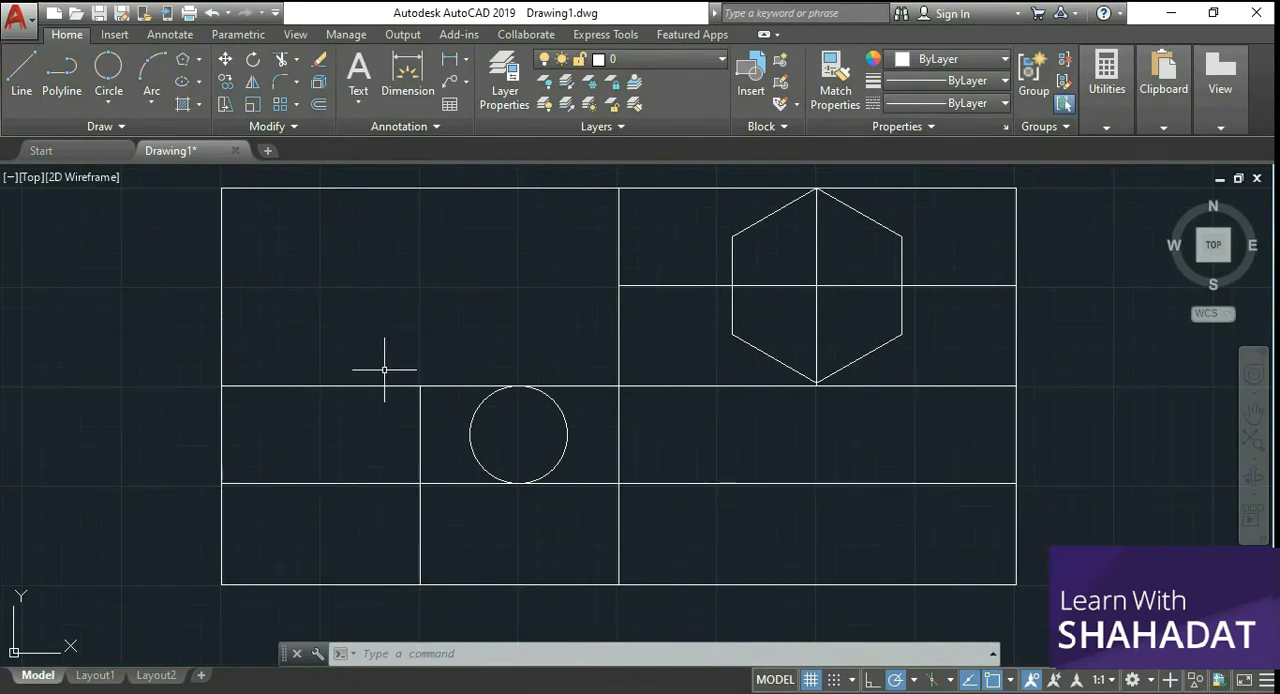
scroll(384, 370, "down", 1)
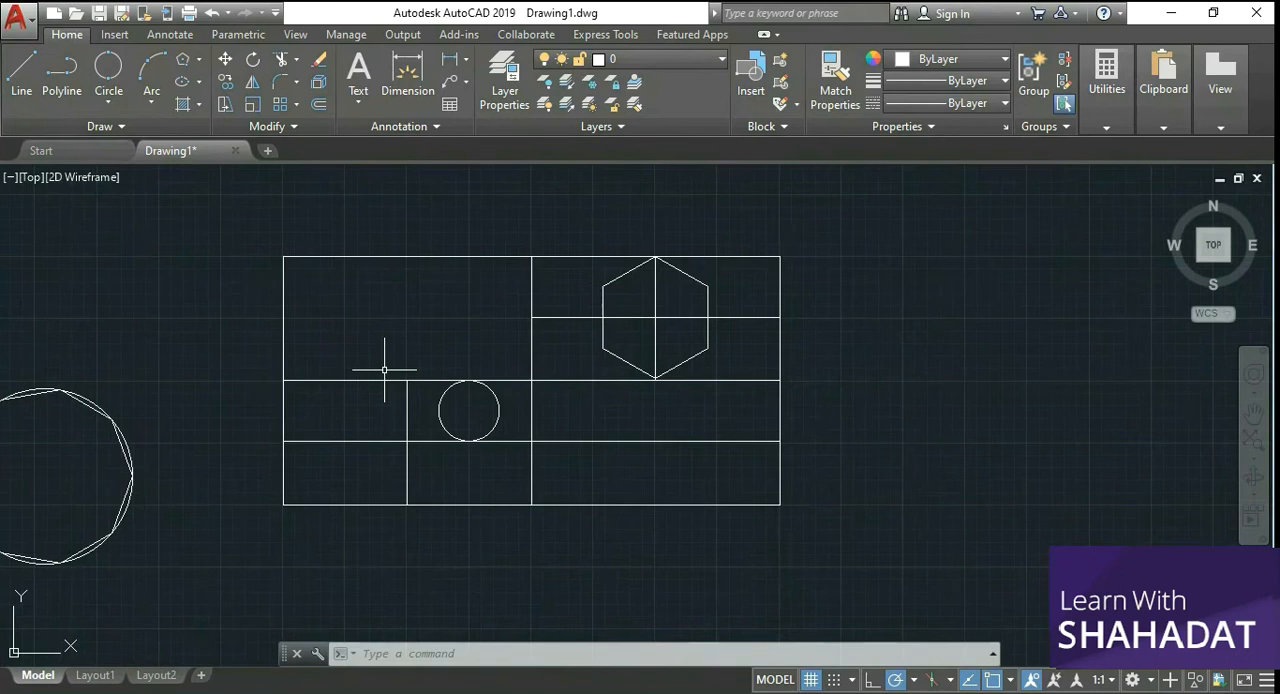
scroll(460, 388, "up", 2)
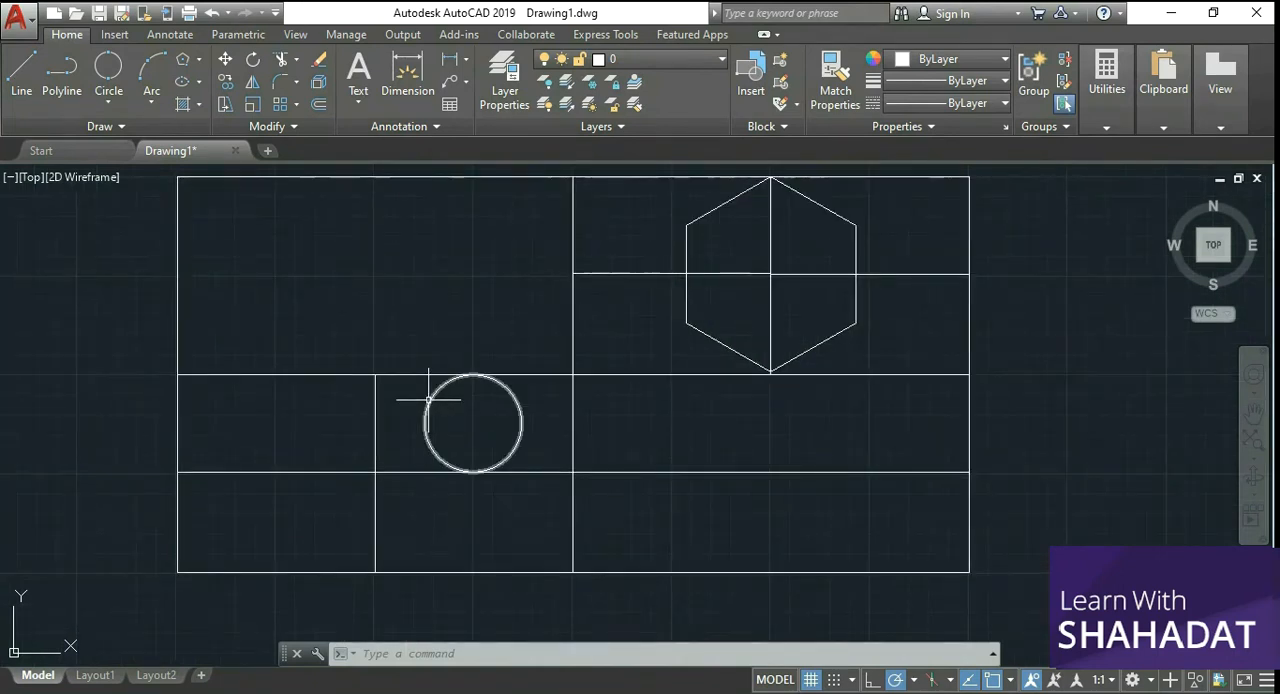
left_click(152, 88)
left_click(165, 128)
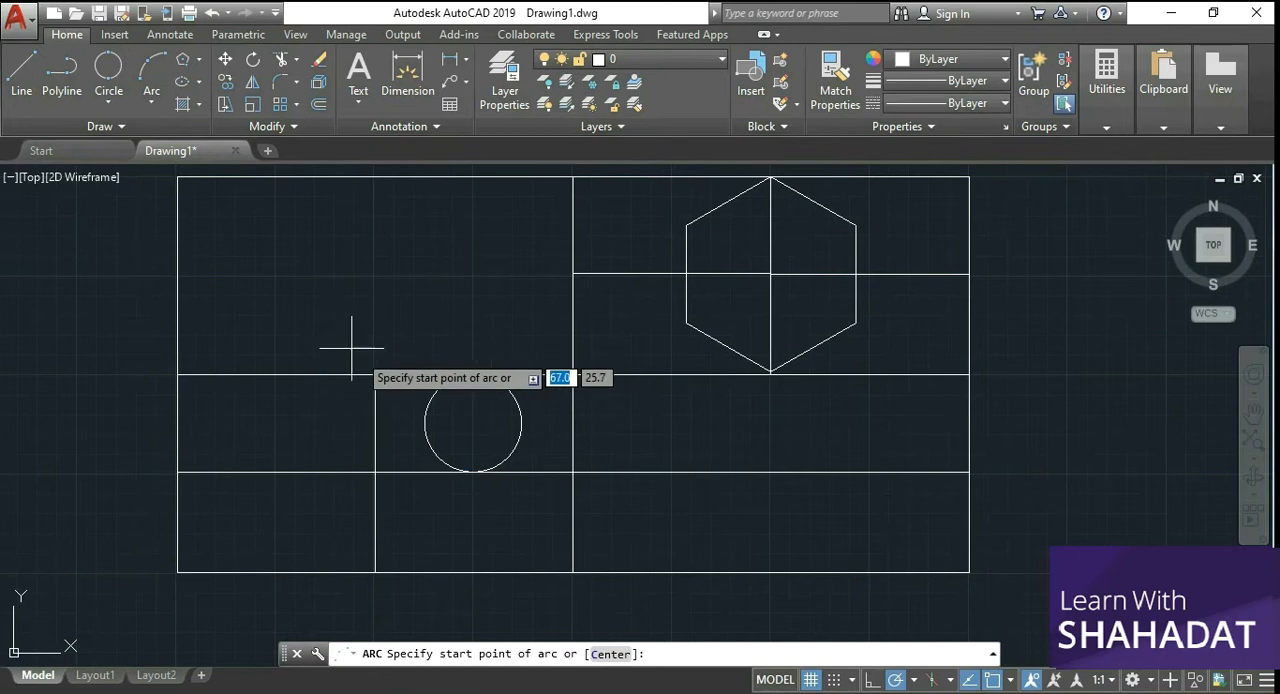
left_click(375, 374)
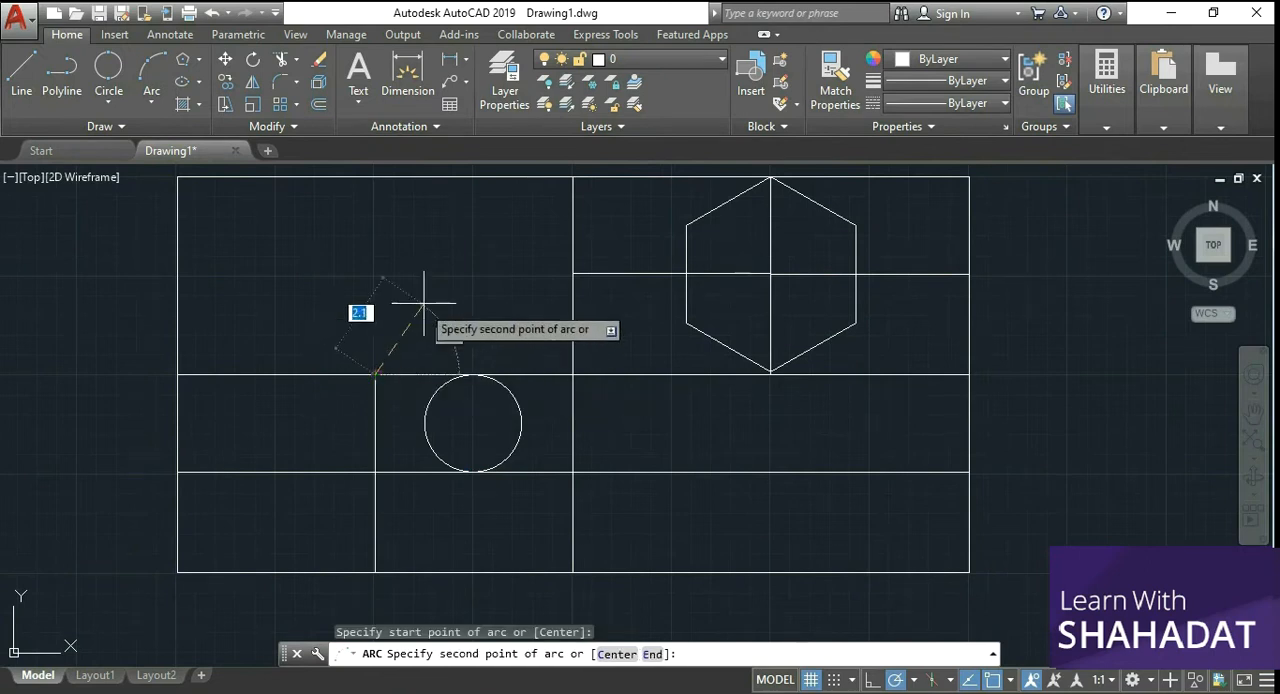
left_click(475, 275)
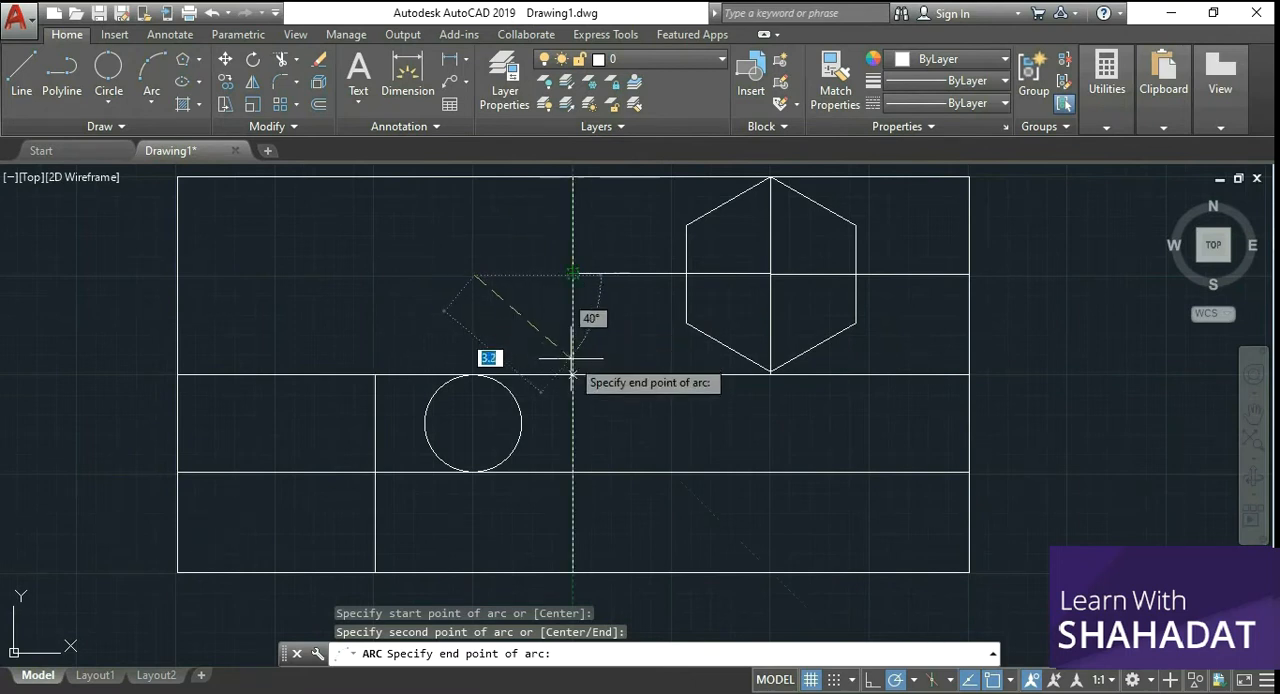
left_click(573, 275)
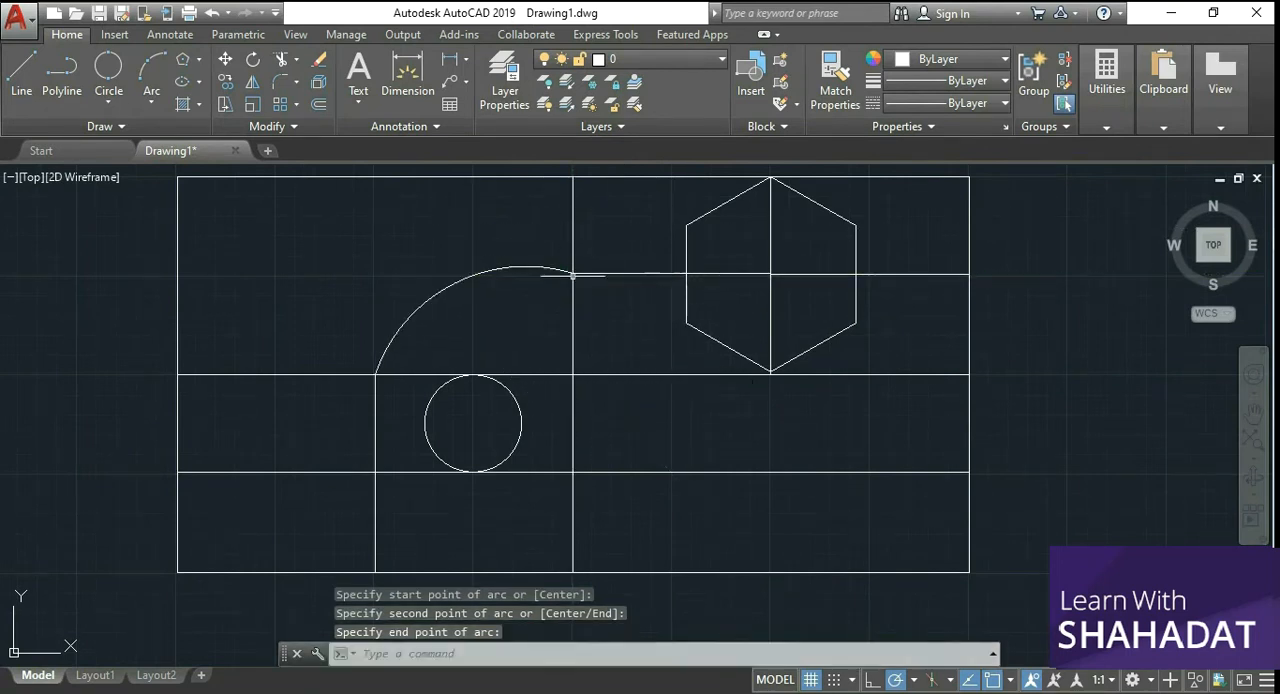
right_click(537, 259)
left_click(457, 214)
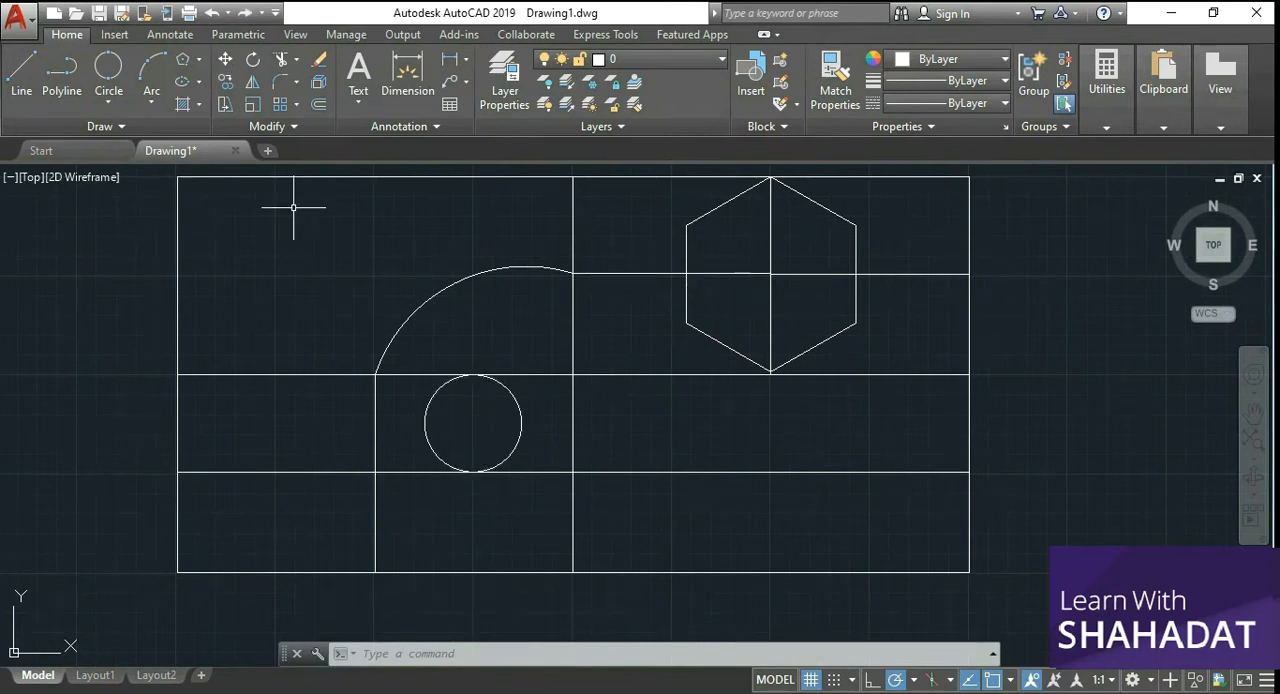
Step: Move the circle by its left quadrant about 5.1 units left into the neighbouring cell
left_click(225, 60)
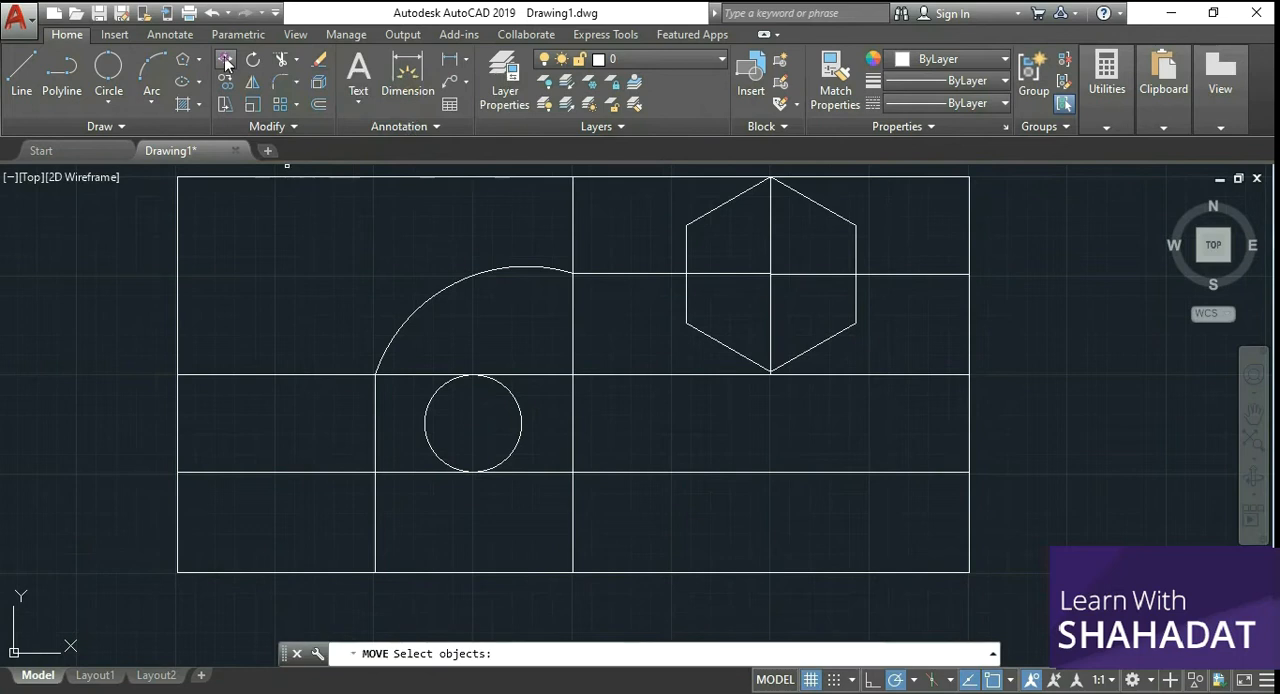
left_click(428, 440)
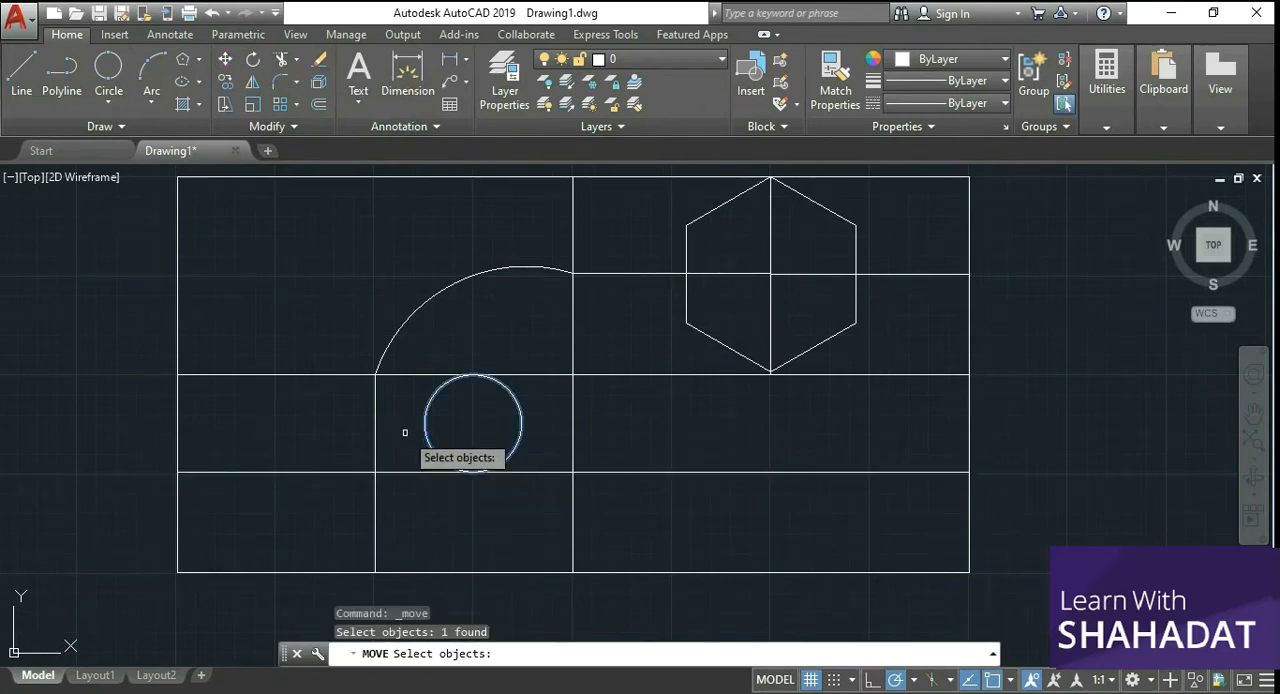
key("Return")
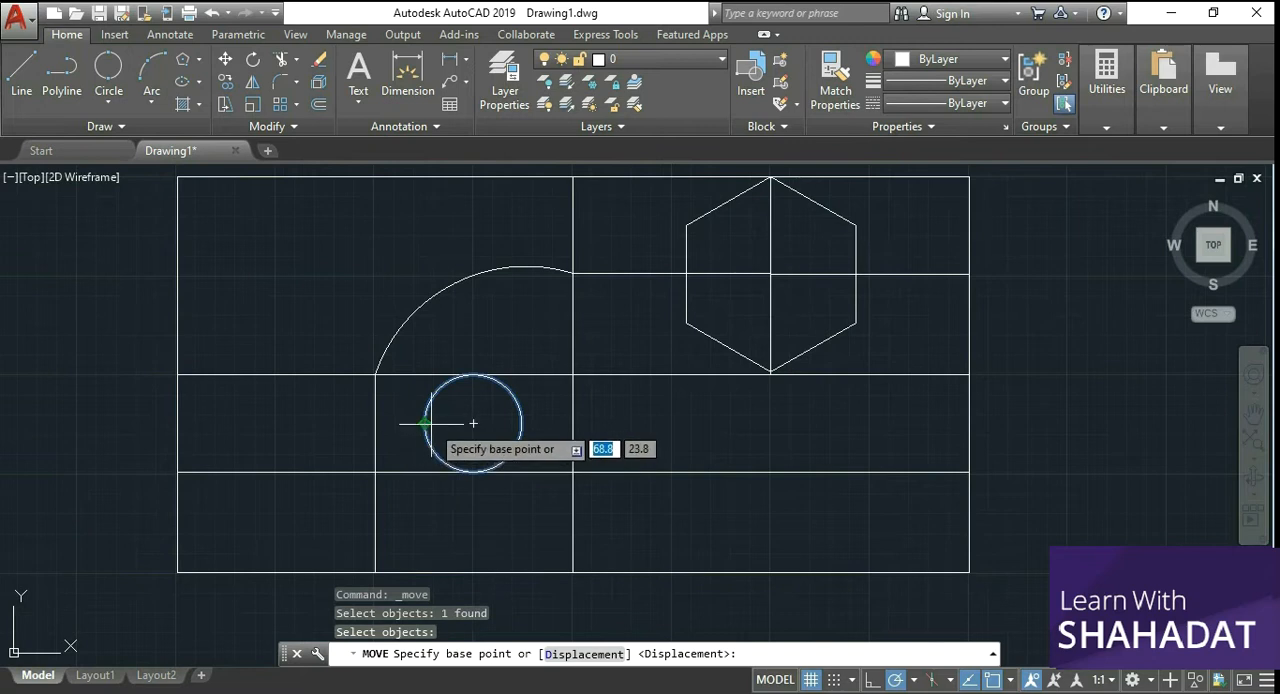
left_click(425, 423)
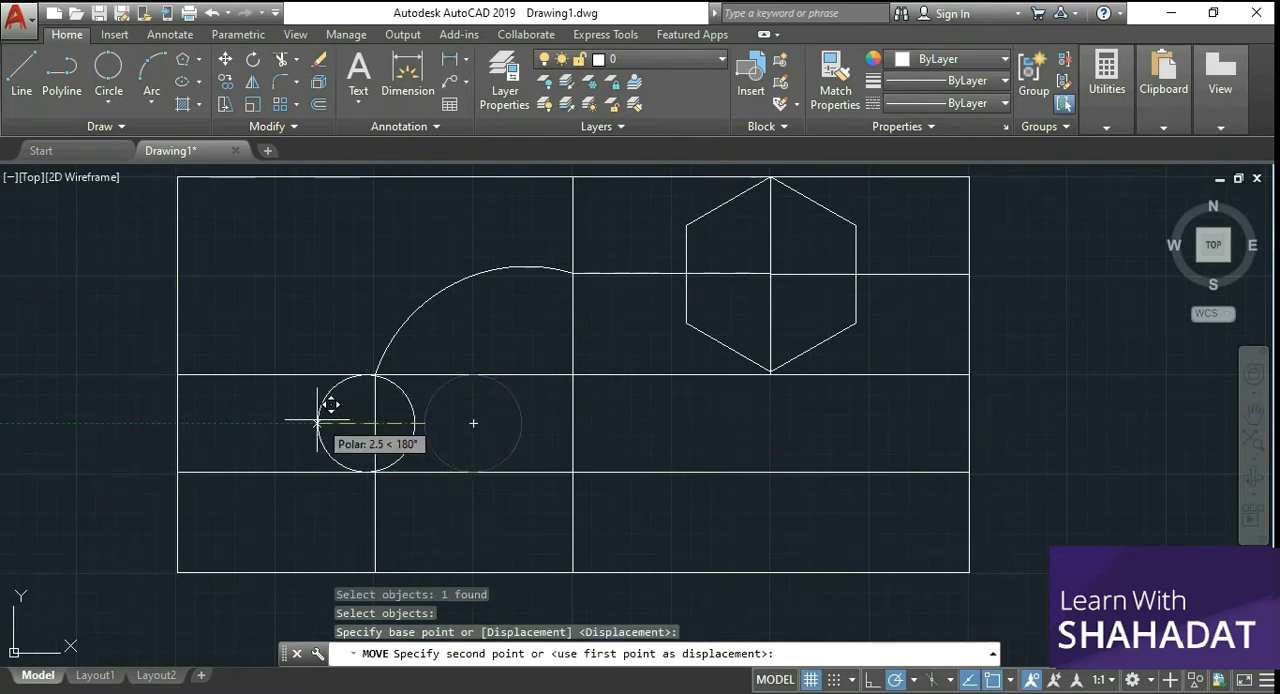
left_click(223, 423)
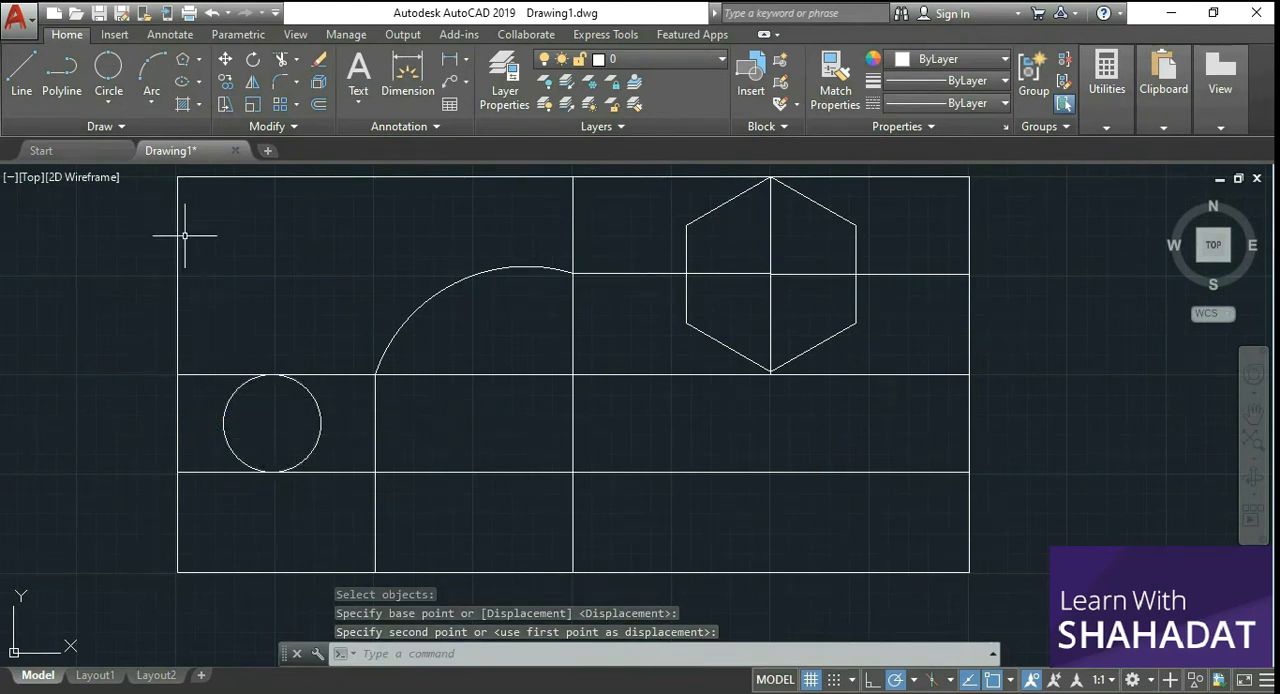
Step: Move the circle by its right quadrant about 5.1 units right, back into the cell beneath the arc
left_click(224, 62)
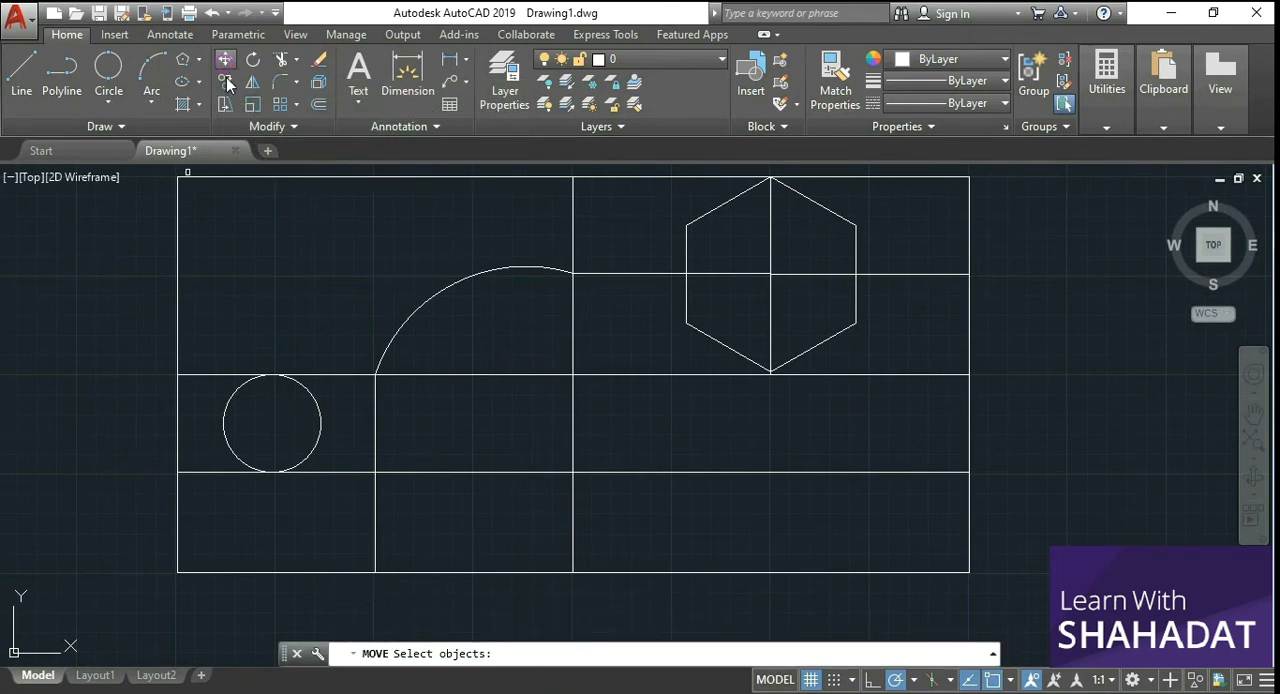
left_click(321, 428)
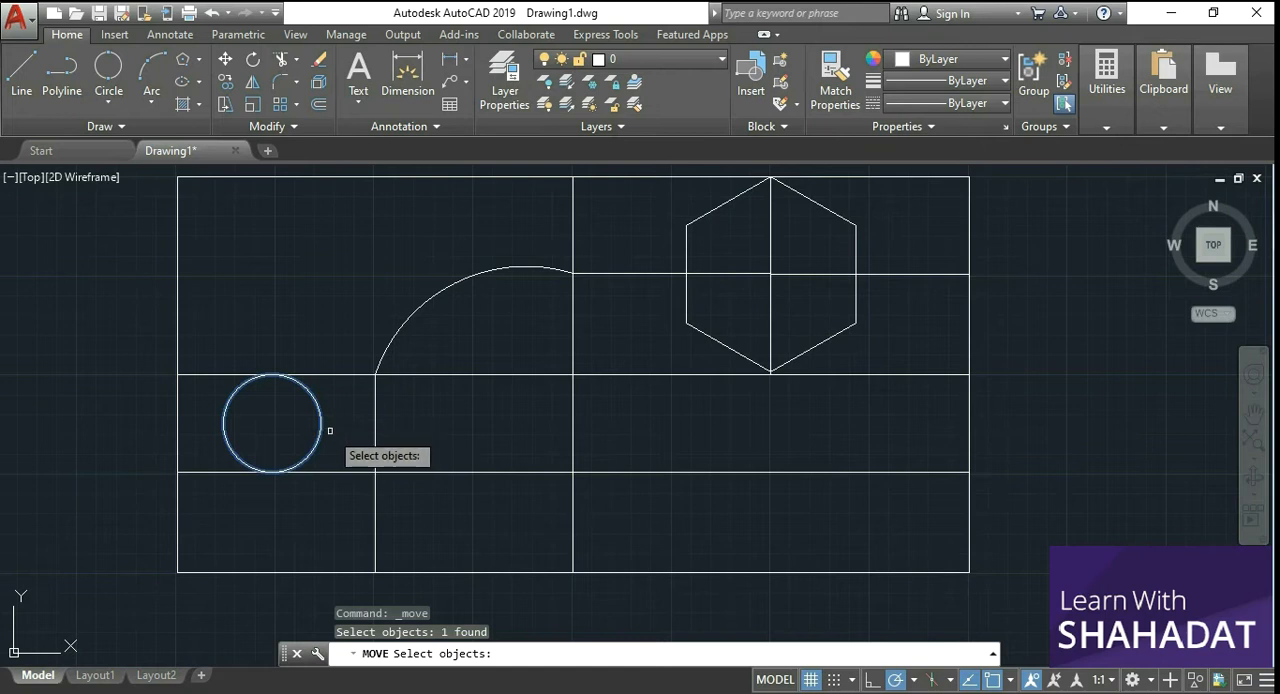
key("Return")
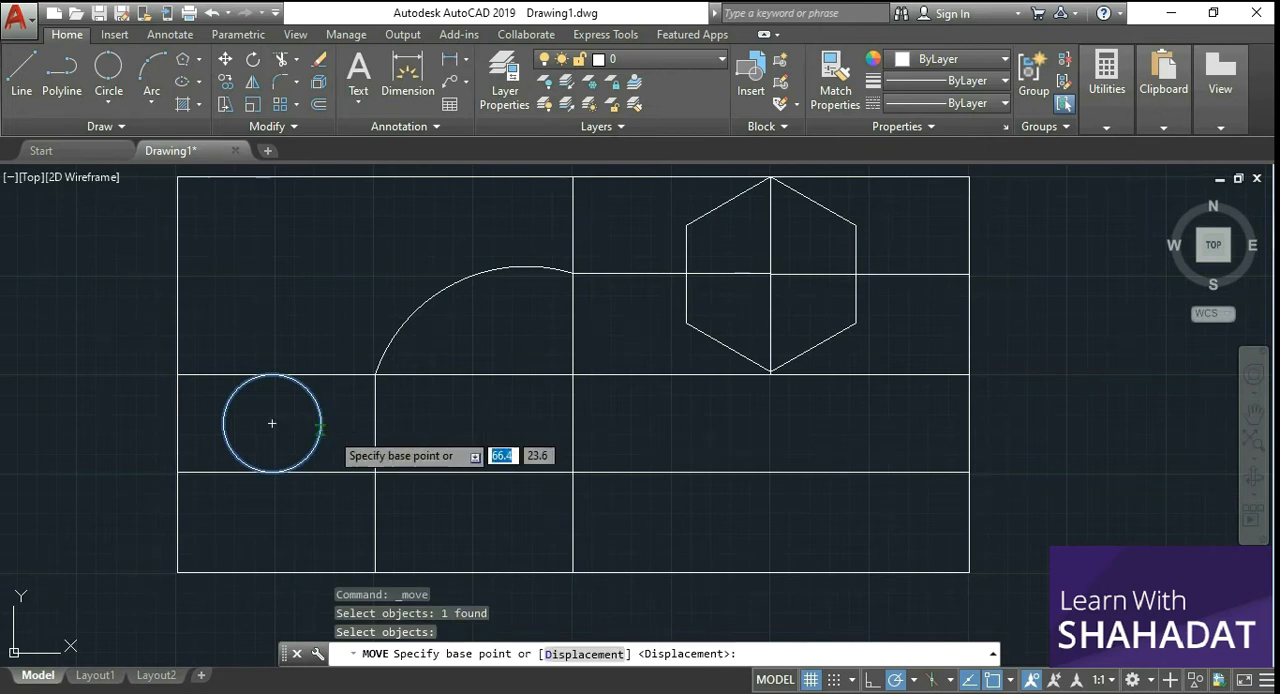
left_click(321, 424)
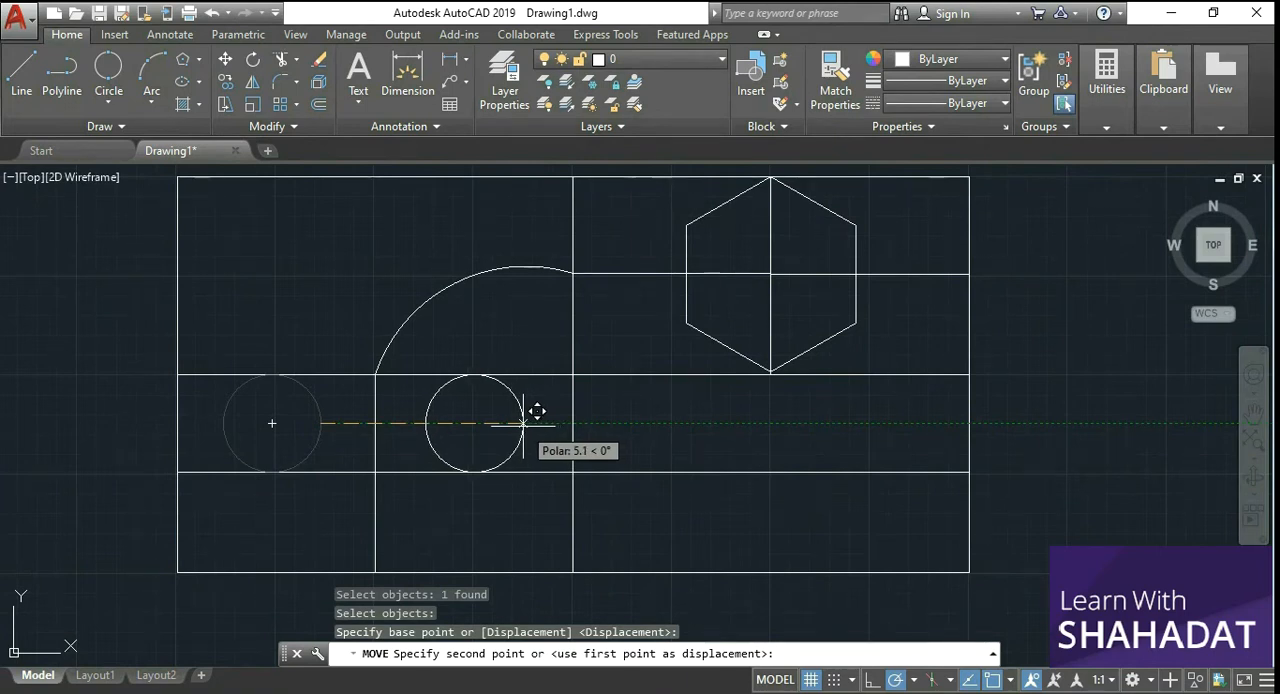
left_click(522, 424)
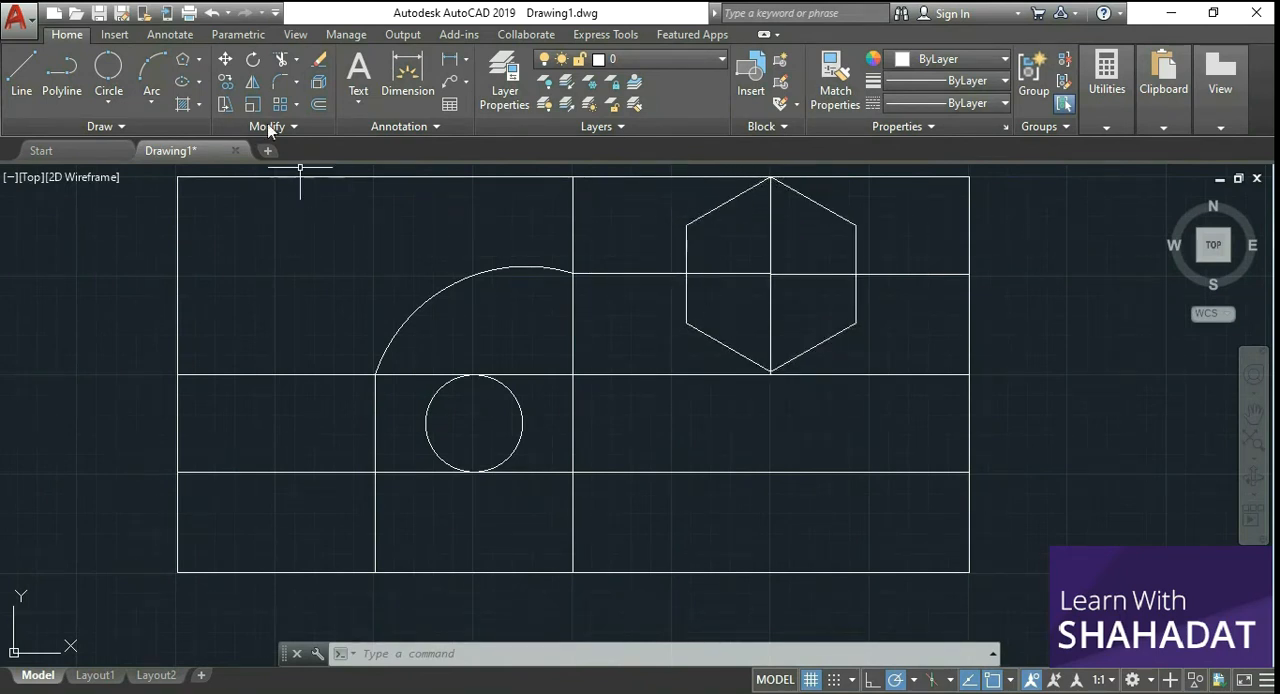
Step: Move the hexagon by its lower-left vertex 5 units straight down
left_click(225, 60)
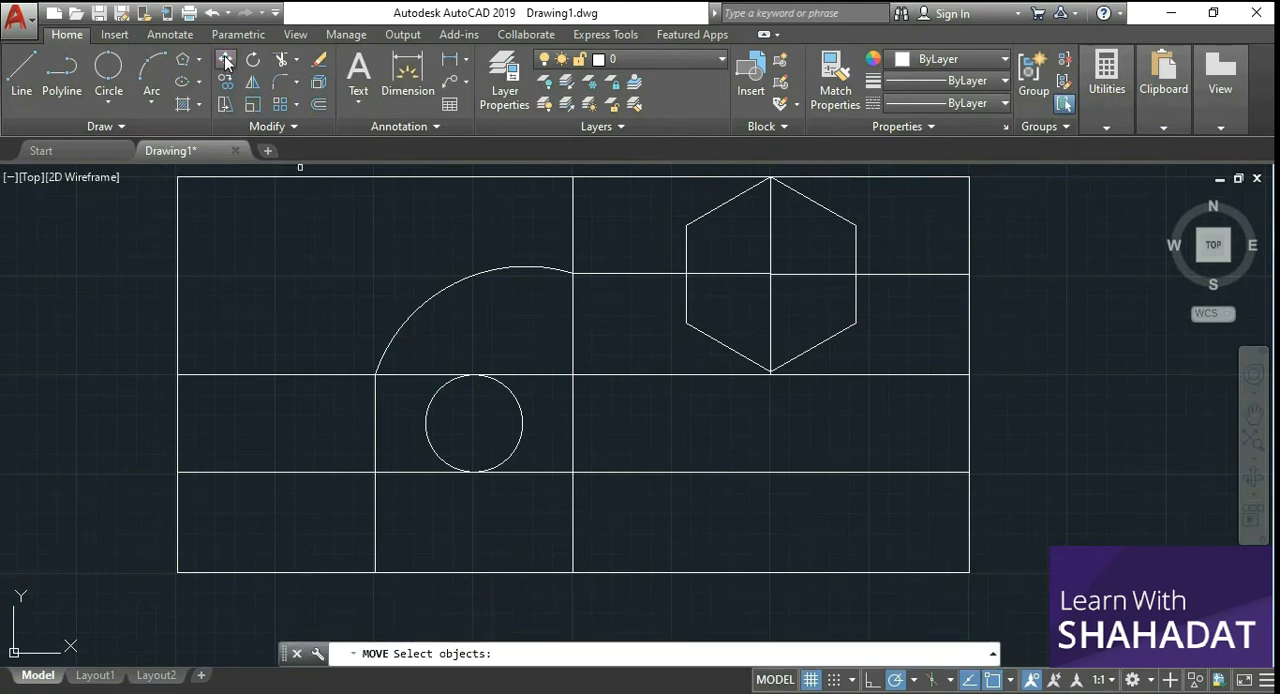
left_click(722, 346)
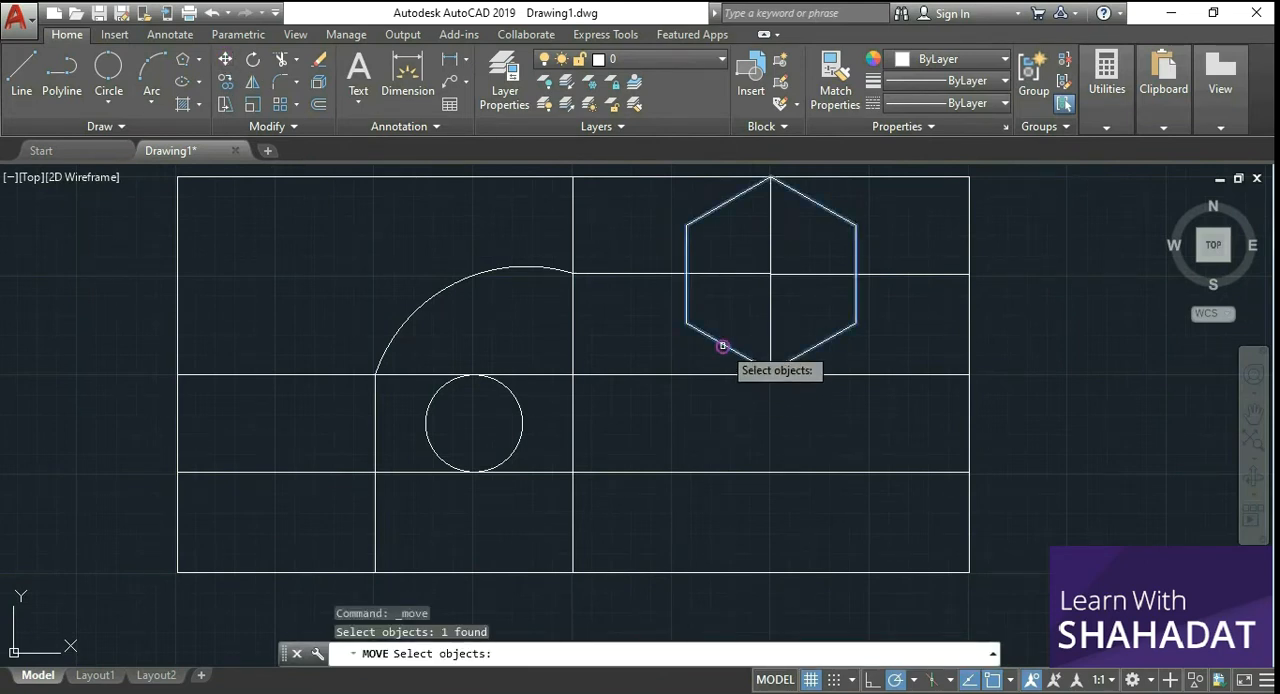
key("Return")
left_click(686, 325)
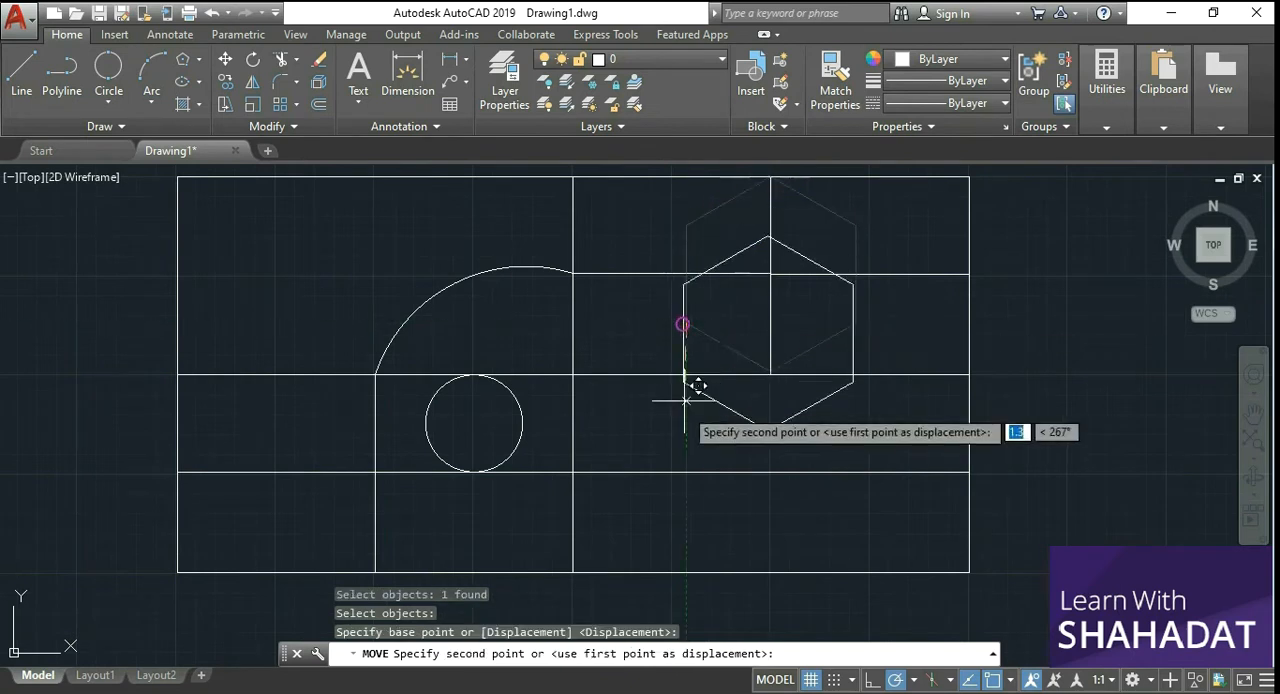
left_click(686, 520)
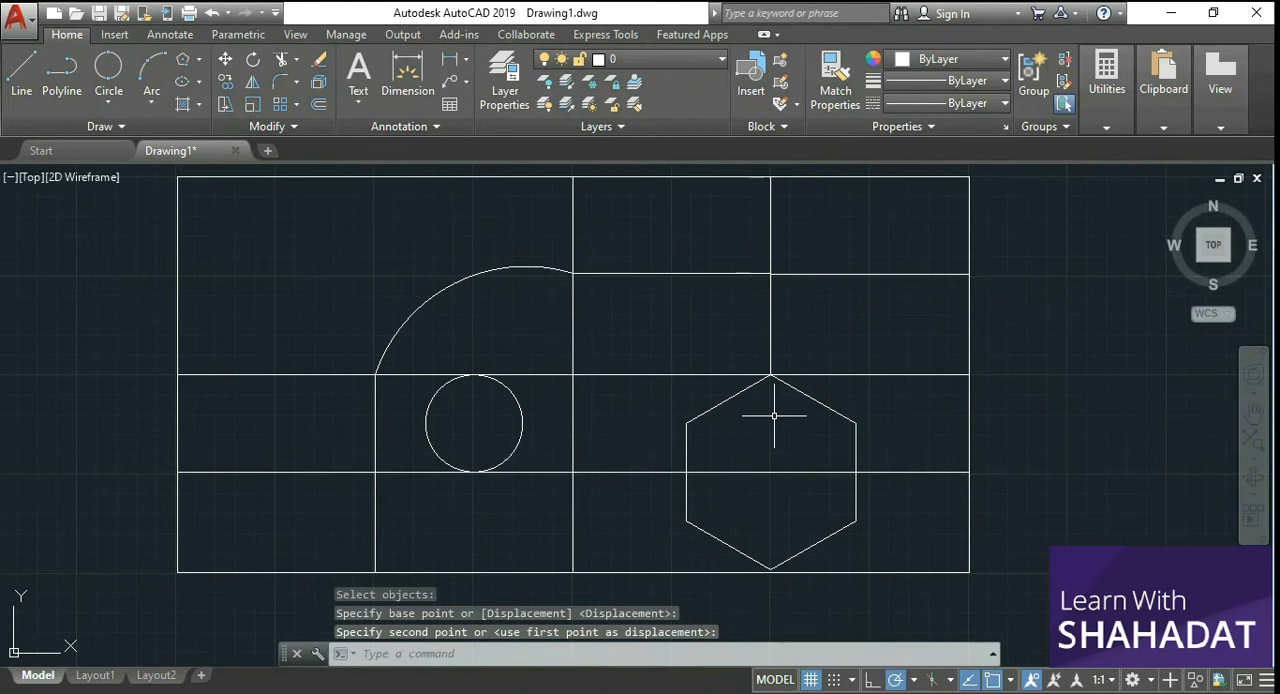
Step: Copy the hexagon 5 units straight up and once more horizontally to just outside the rectangle's right edge
left_click(224, 84)
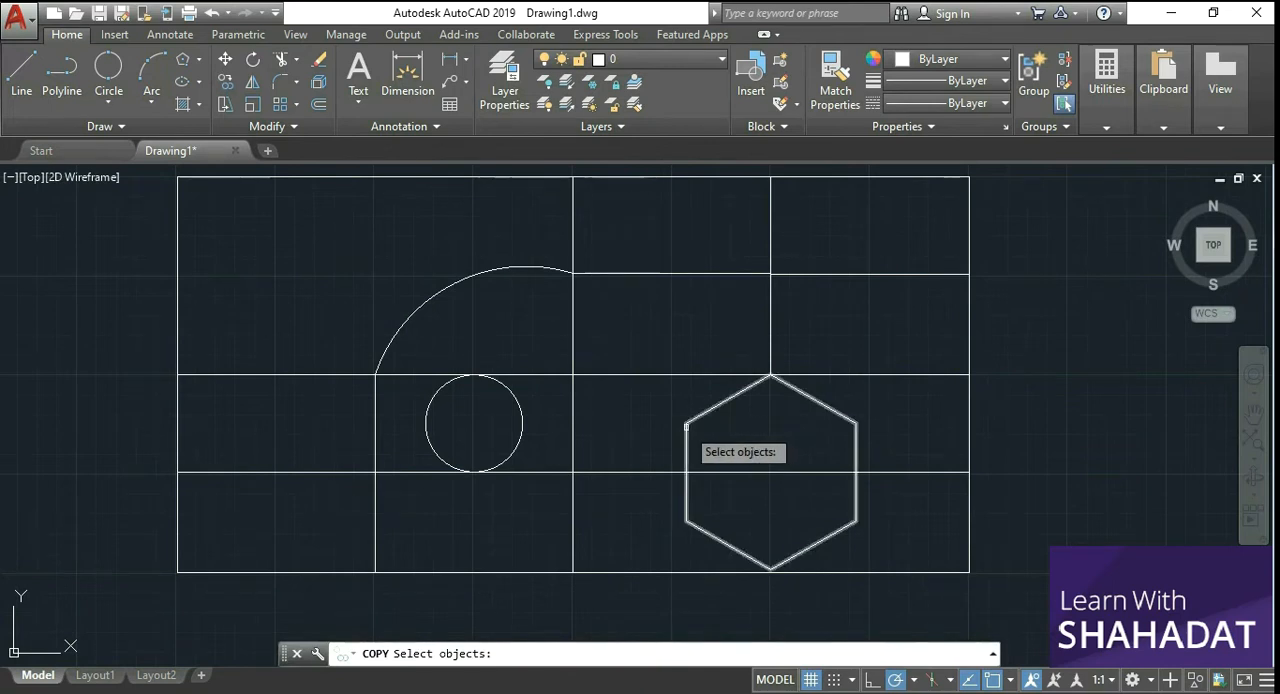
left_click(687, 424)
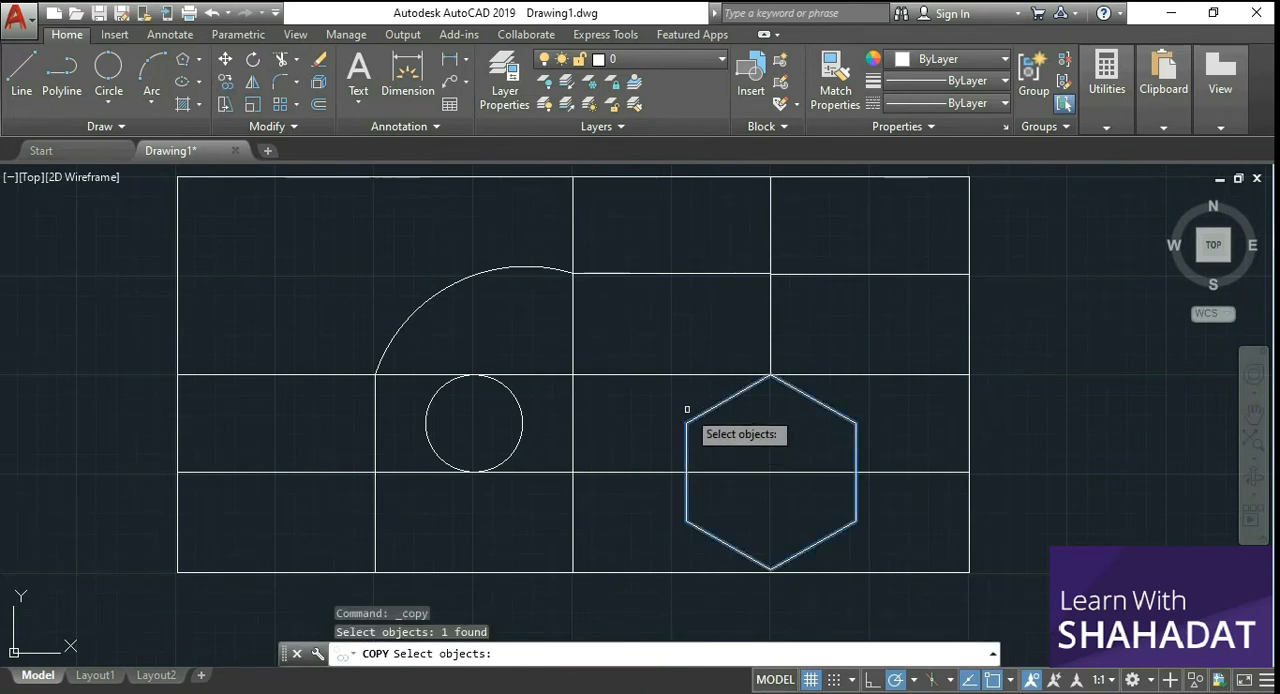
key("Return")
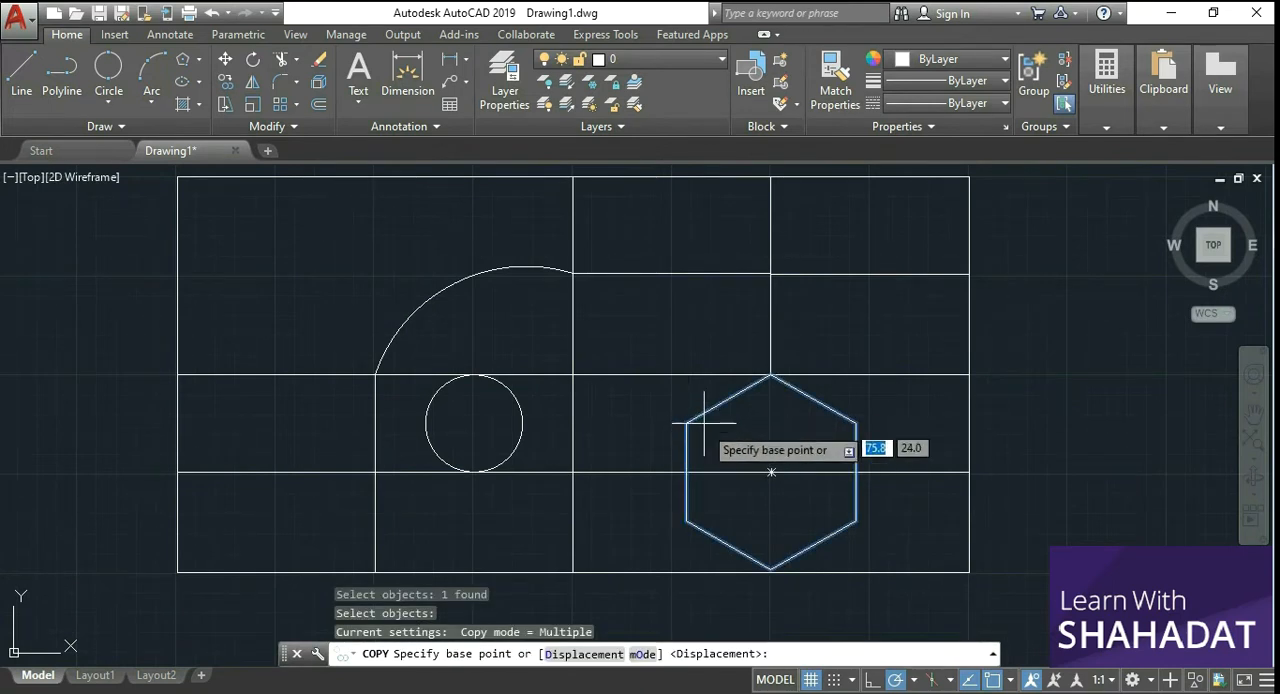
left_click(758, 562)
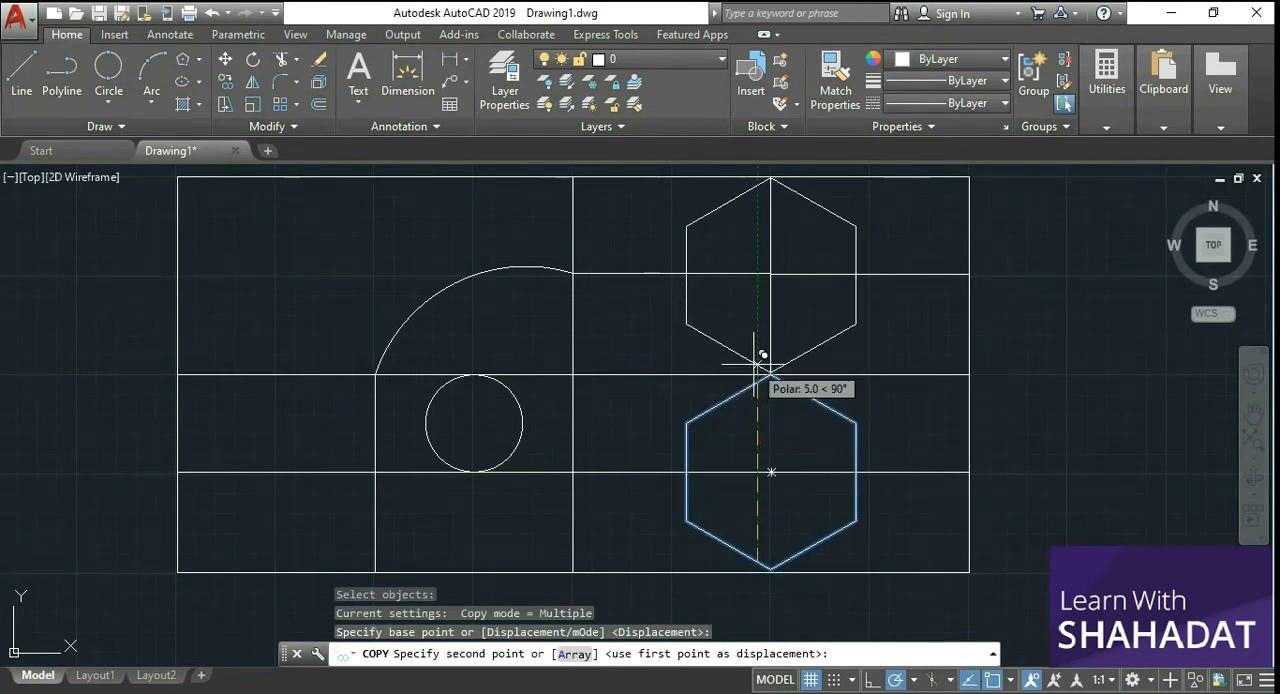
left_click(756, 364)
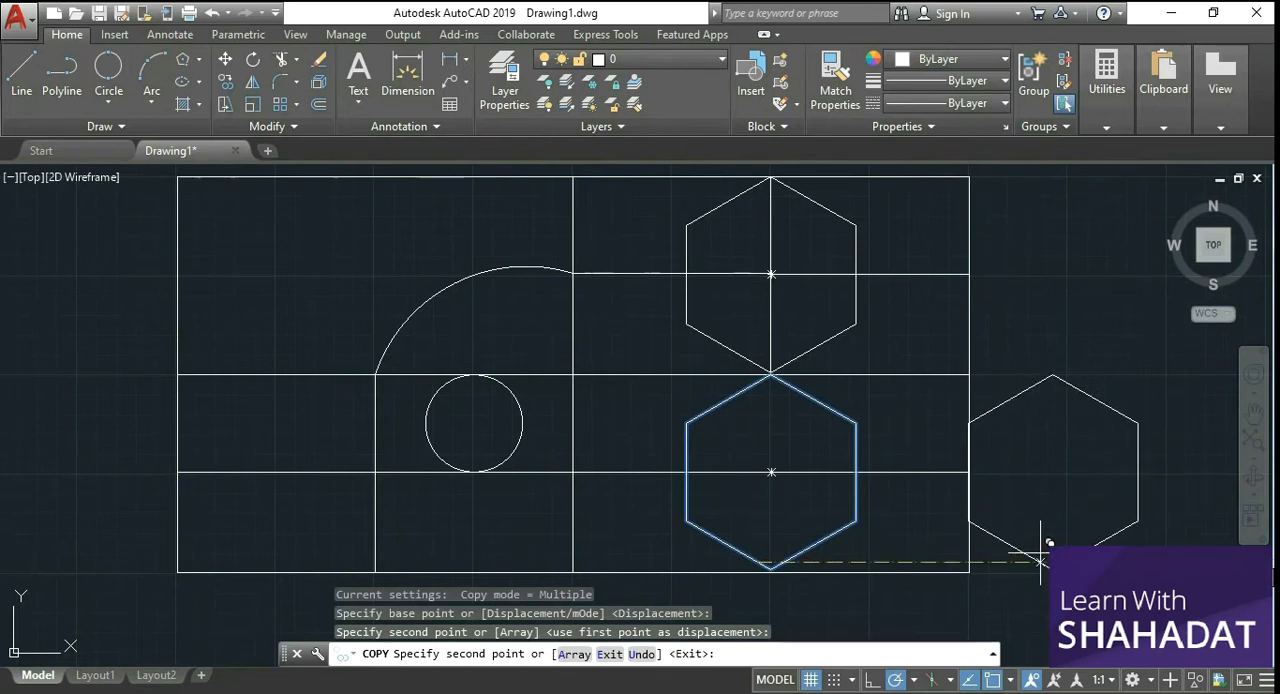
left_click(1046, 564)
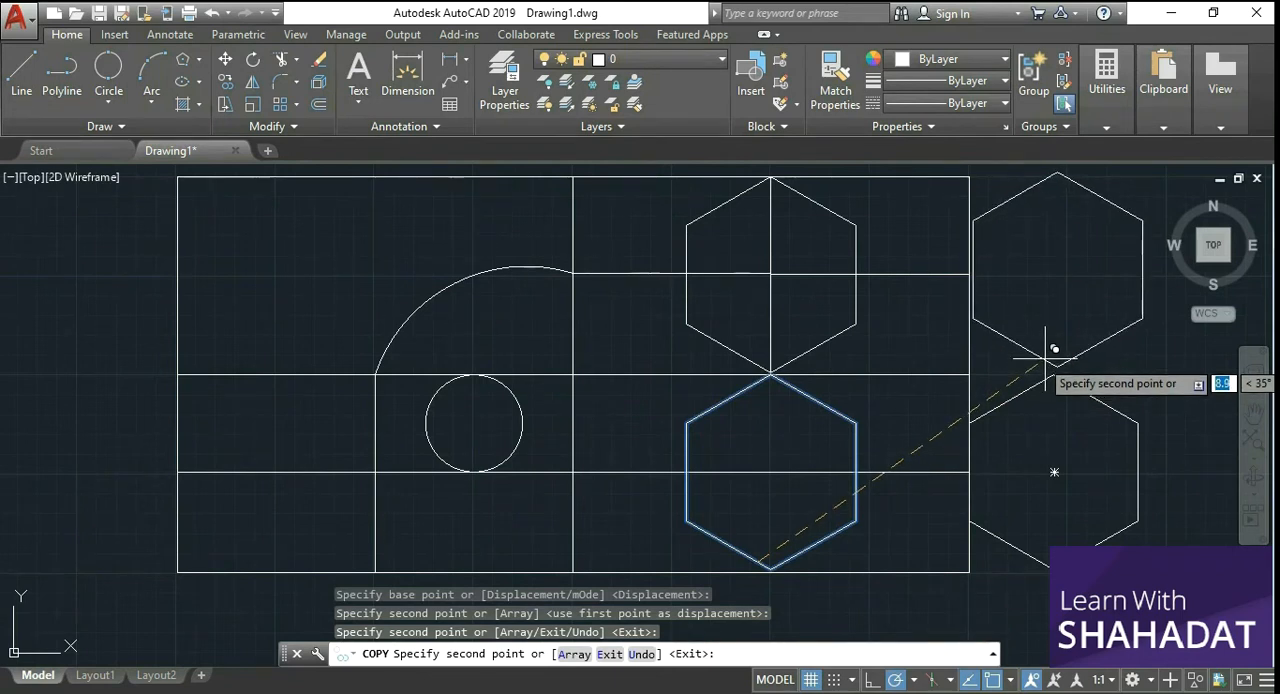
key("Escape")
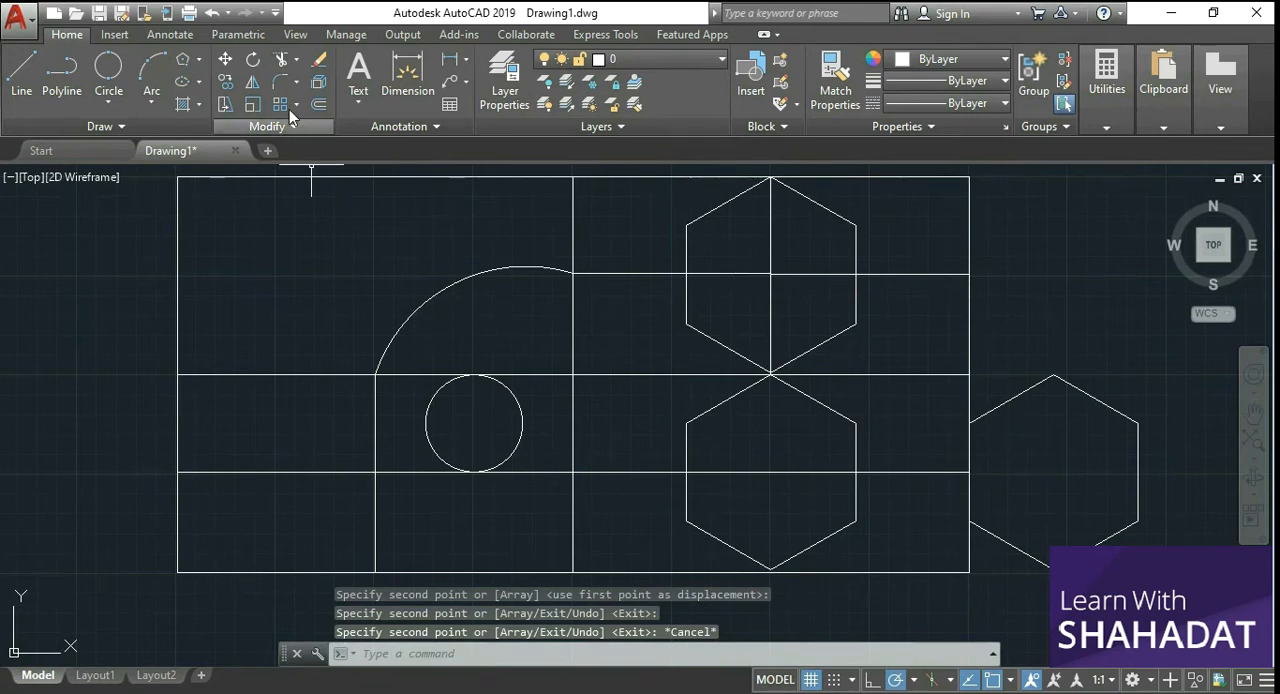
Step: Rotate the arc by about 125° around its right end, at the upper-right horizontal line's left end
left_click(254, 61)
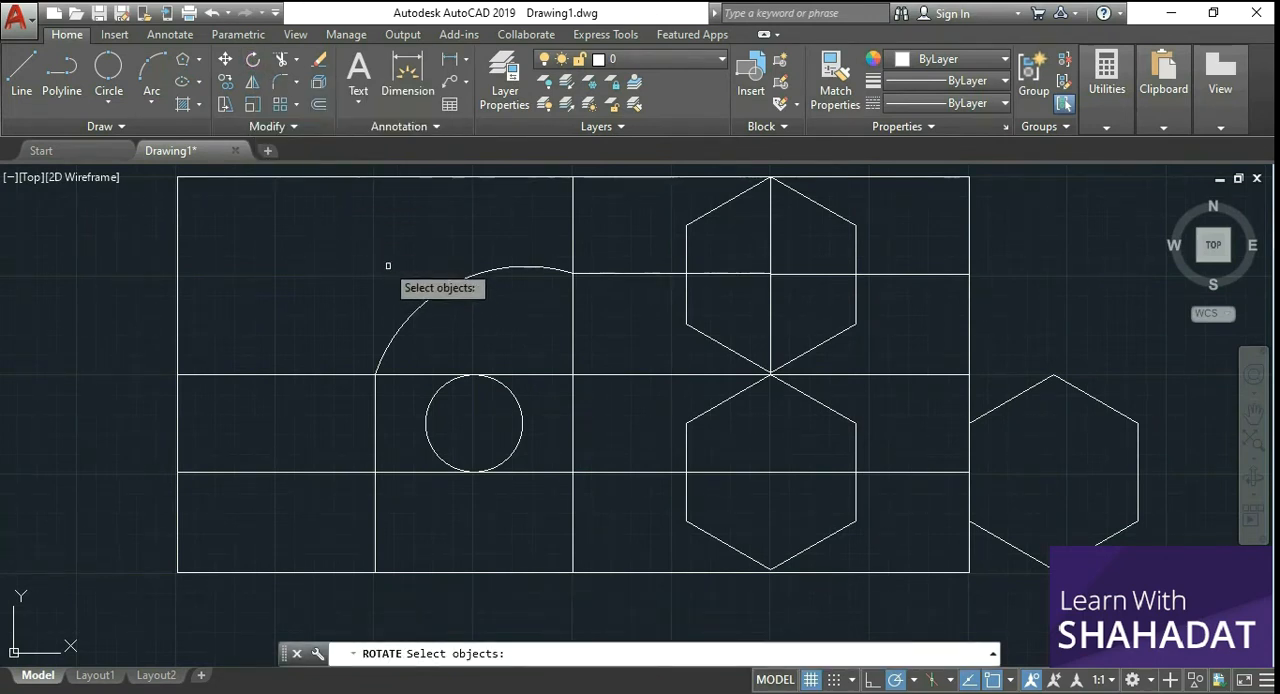
left_click(436, 296)
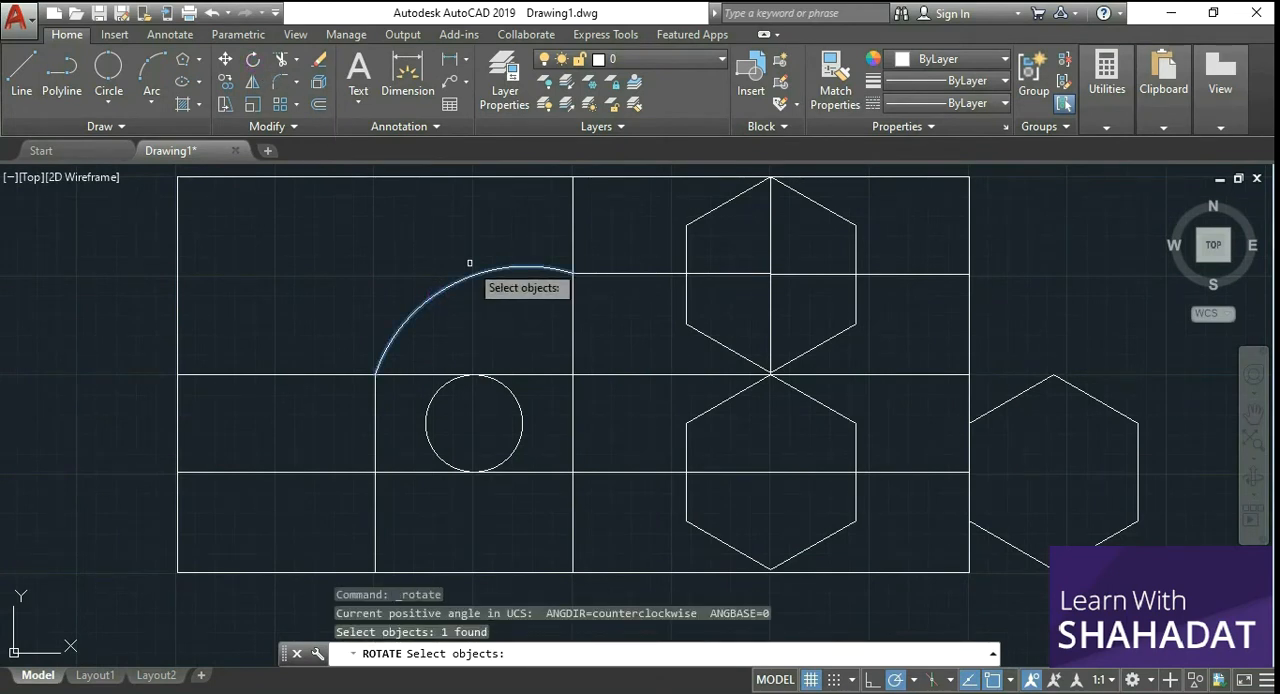
key("Return")
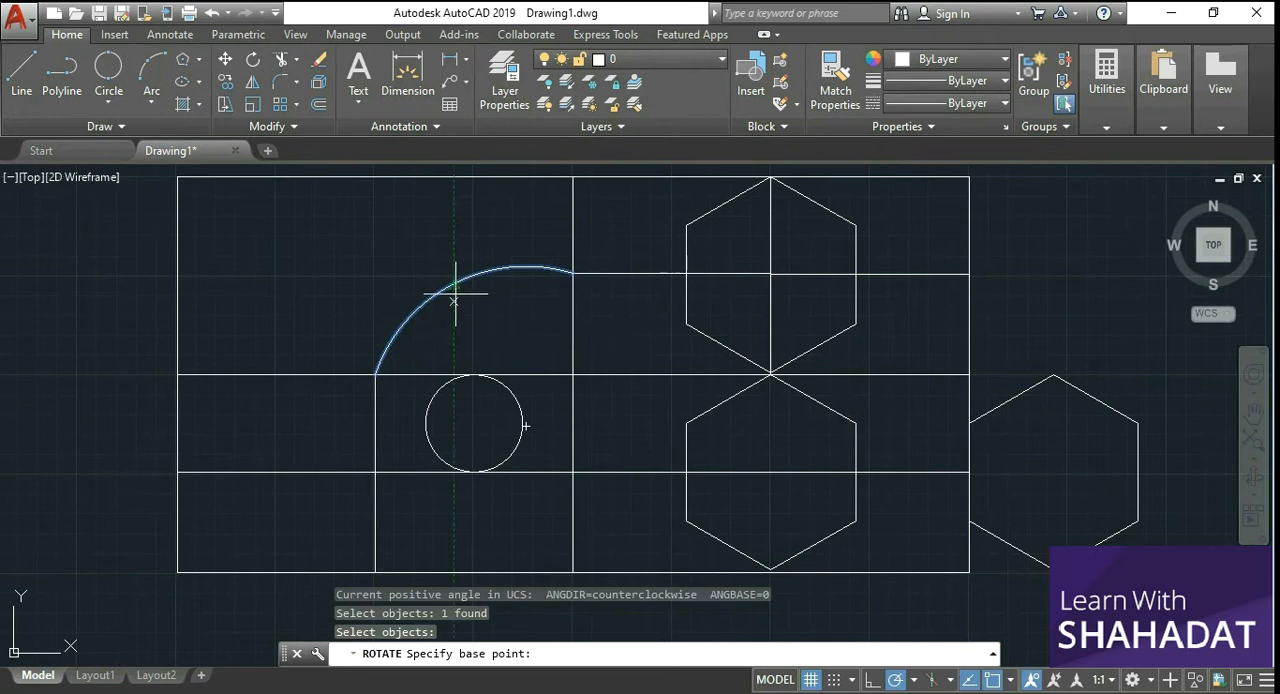
left_click(573, 272)
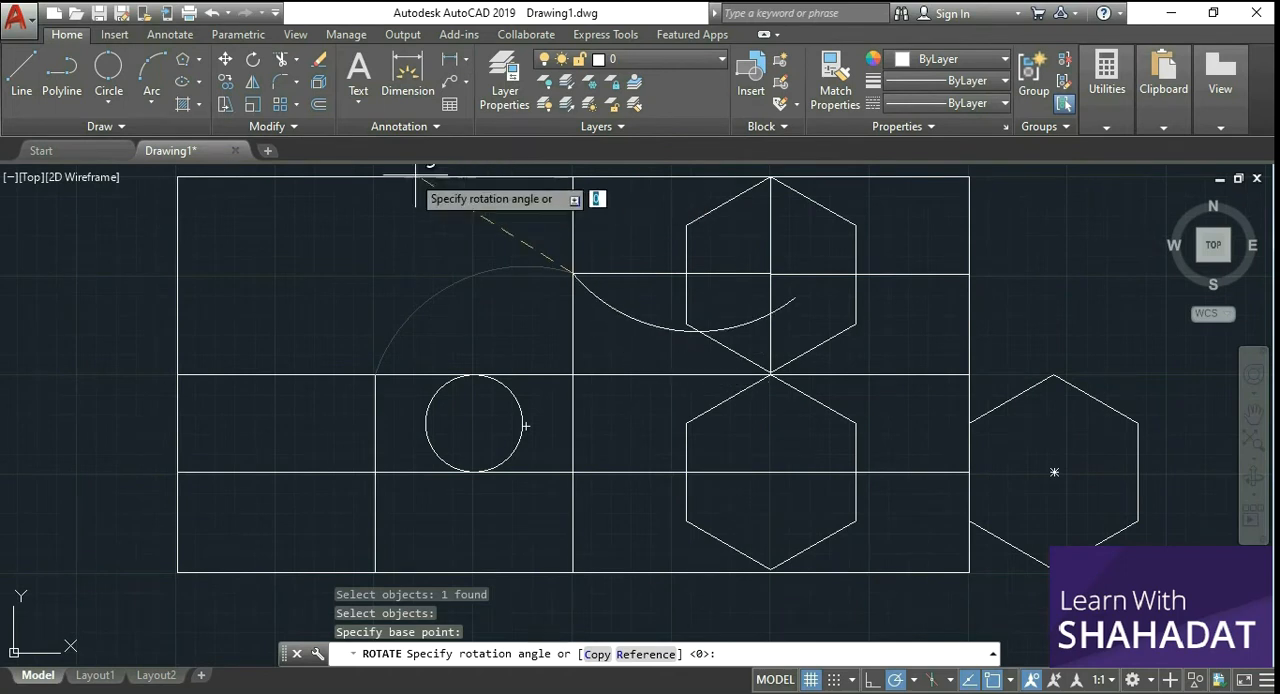
scroll(459, 188, "down", 4)
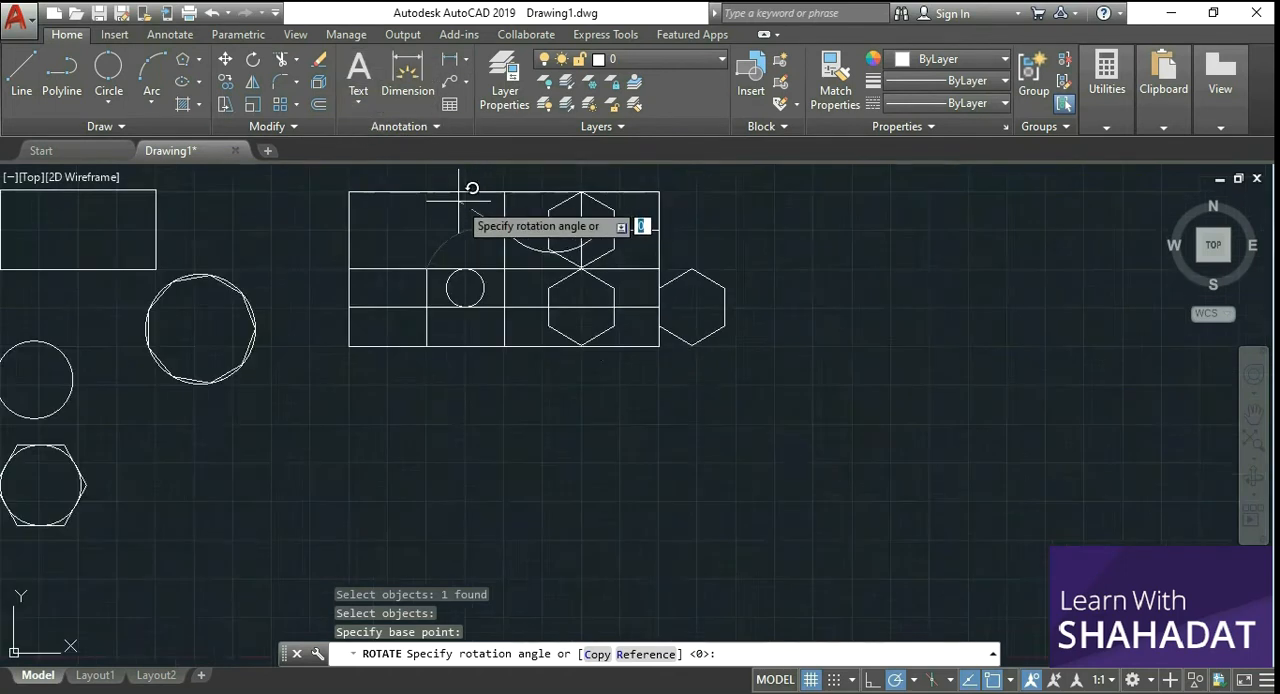
scroll(456, 186, "up", 4)
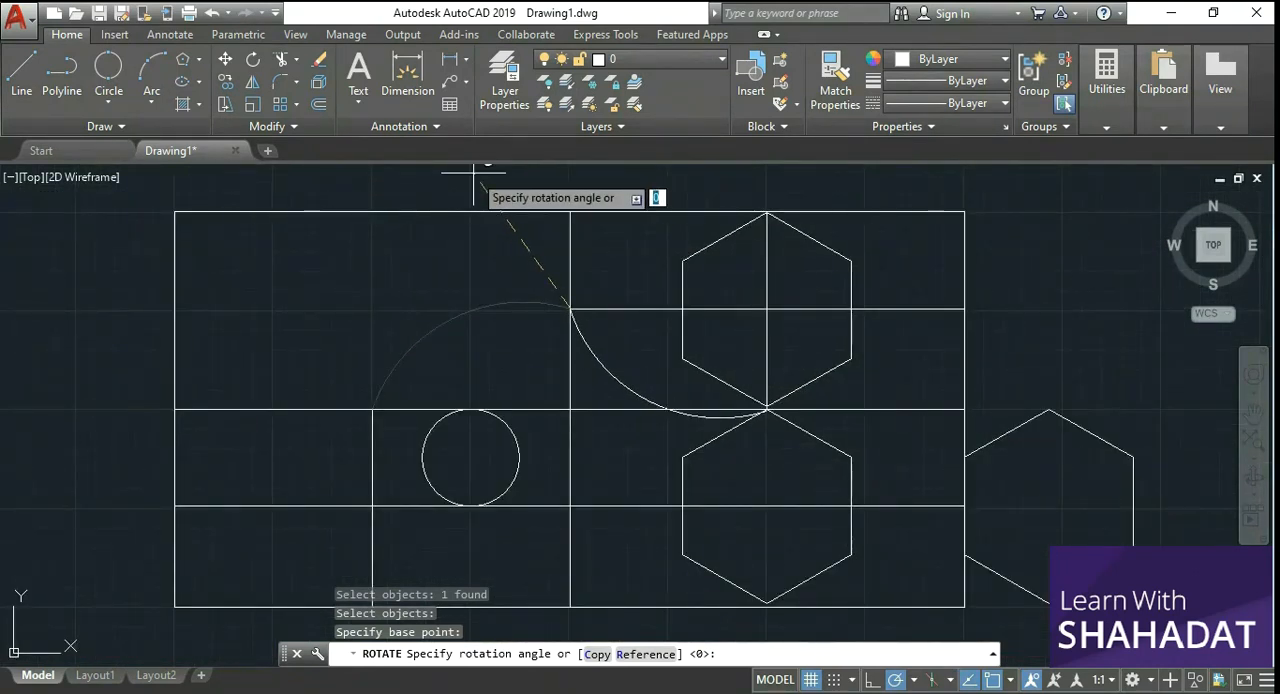
right_click(473, 174)
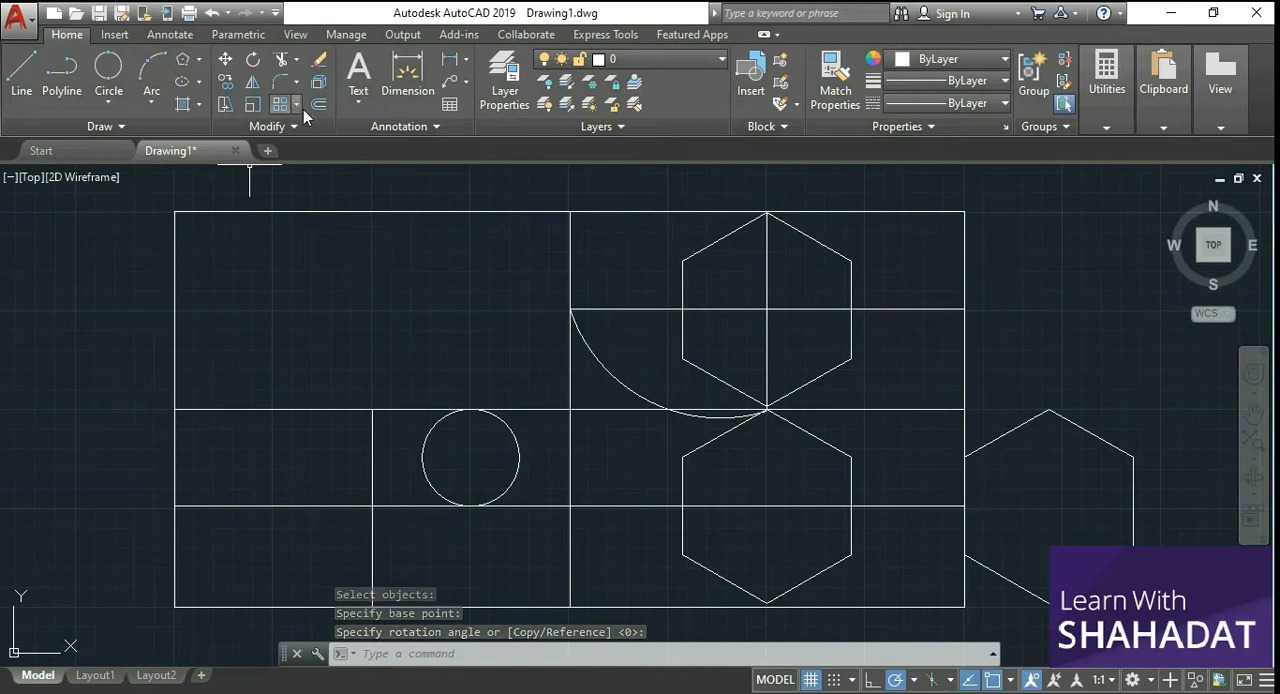
Step: Rotate the arc by about 165° around its lower end, where the two stacked hexagons meet
left_click(250, 60)
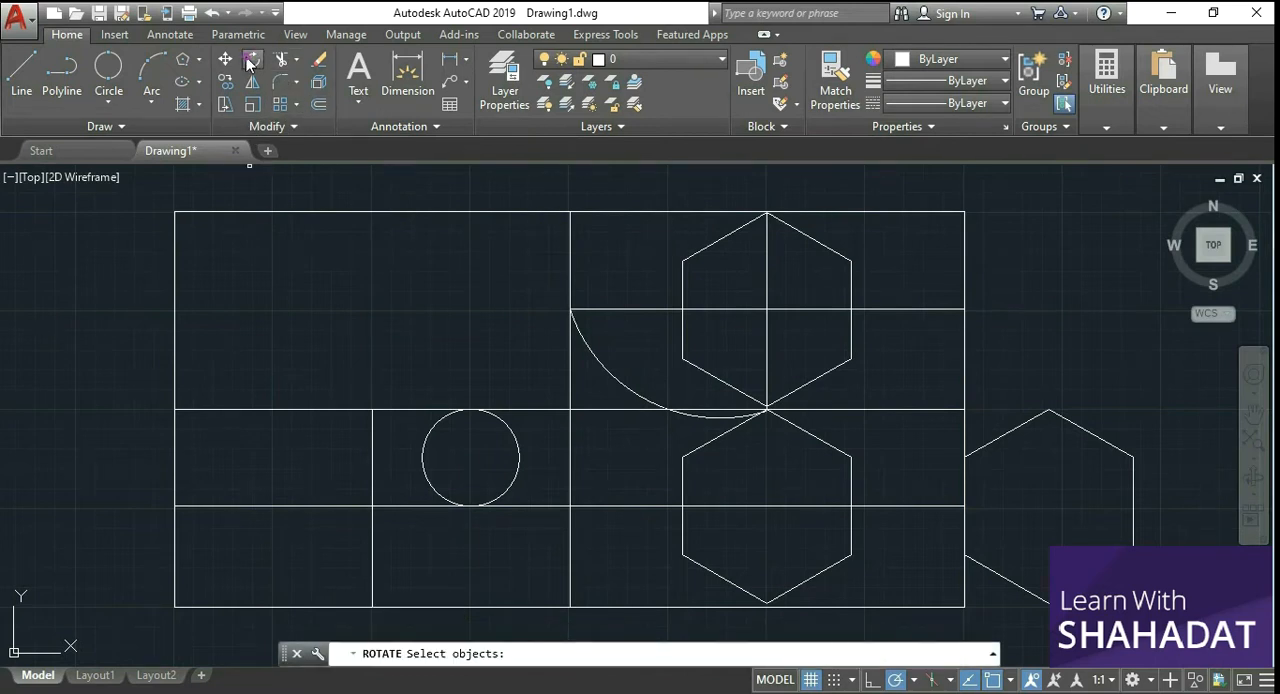
left_click(634, 390)
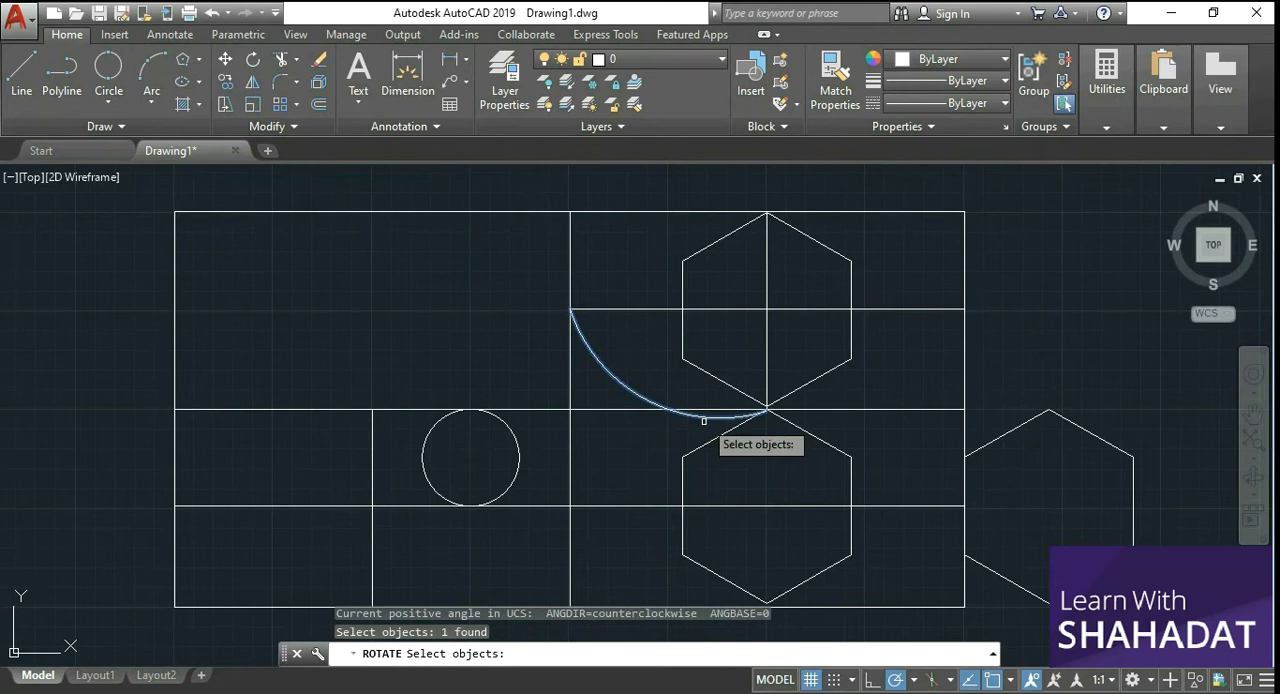
key("Return")
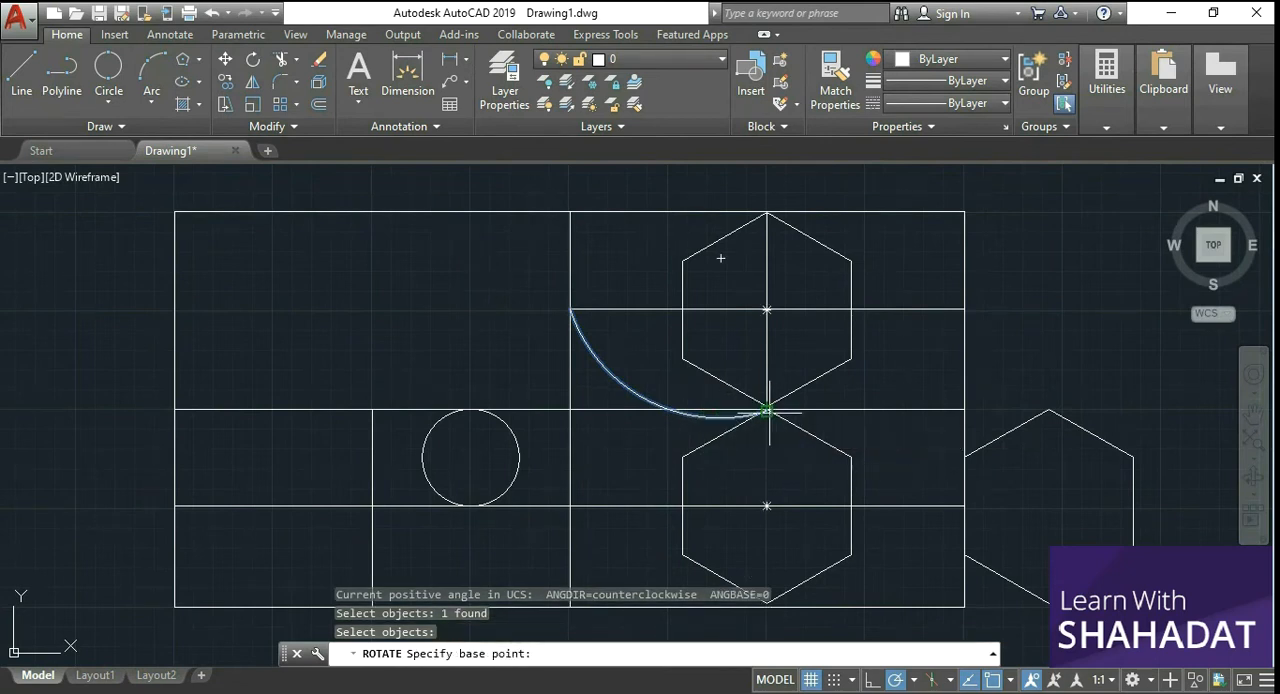
left_click(766, 410)
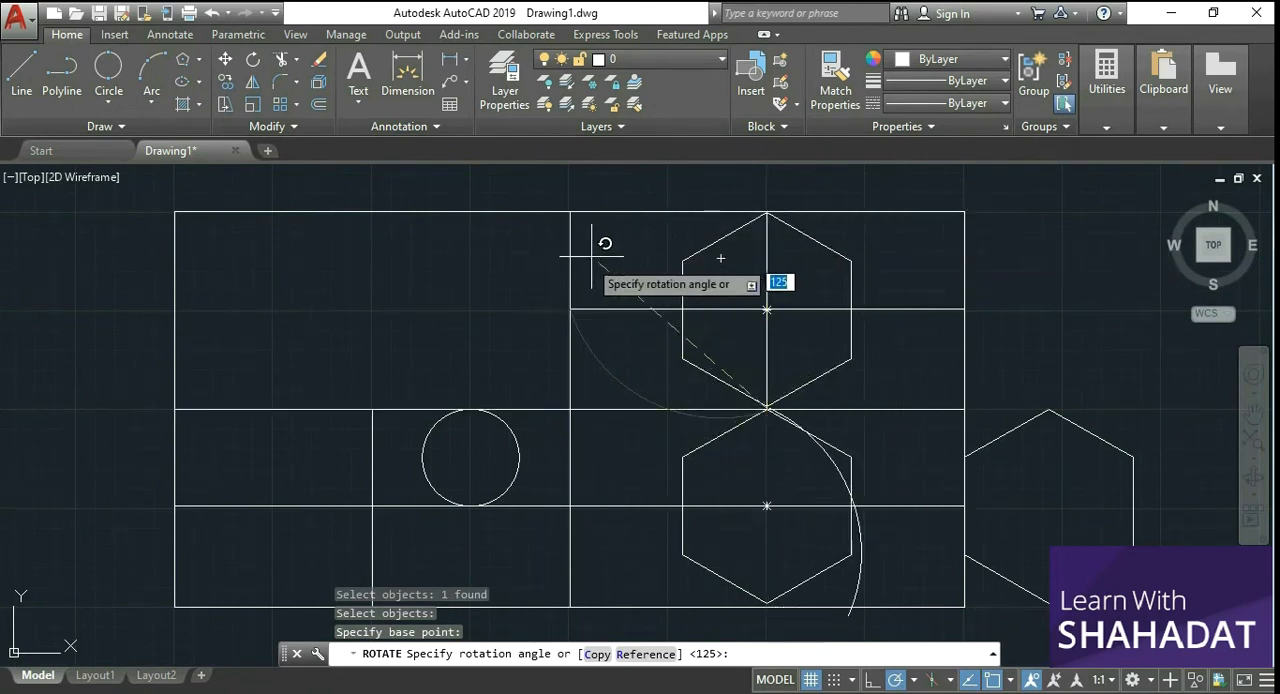
left_click(517, 342)
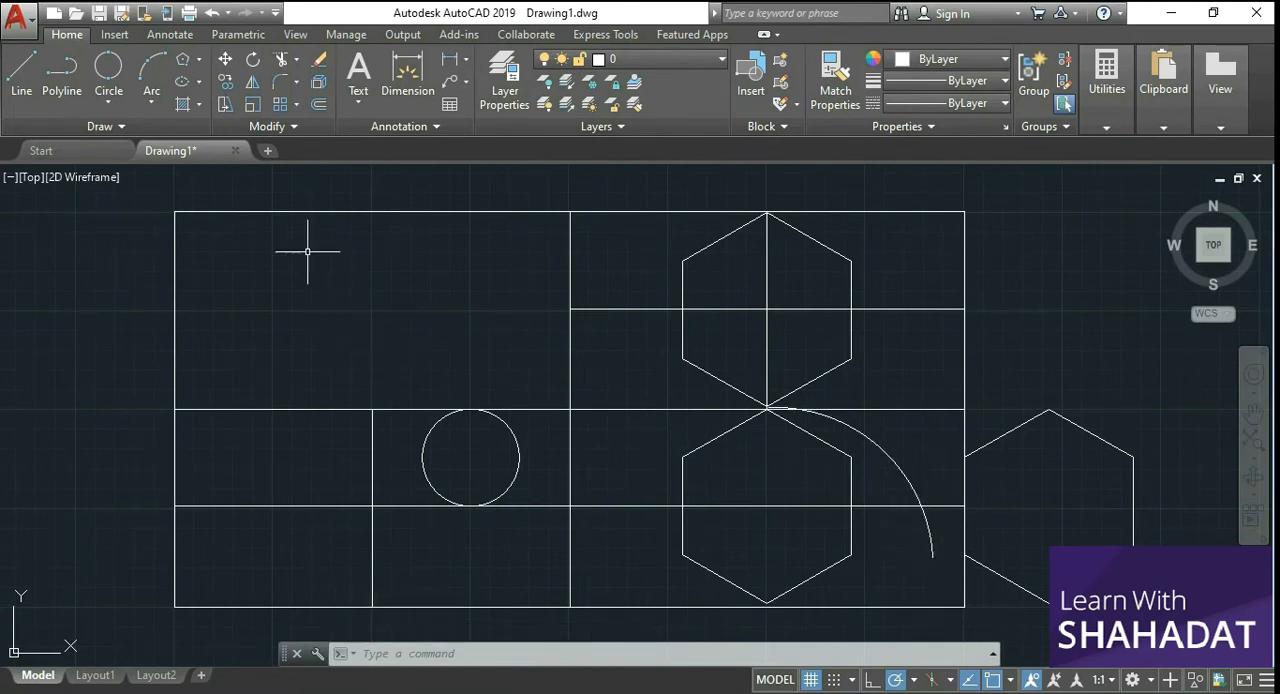
Step: Rotate the arc around the meeting point of the stacked hexagons so its free end swings back near the middle vertical line
left_click(253, 60)
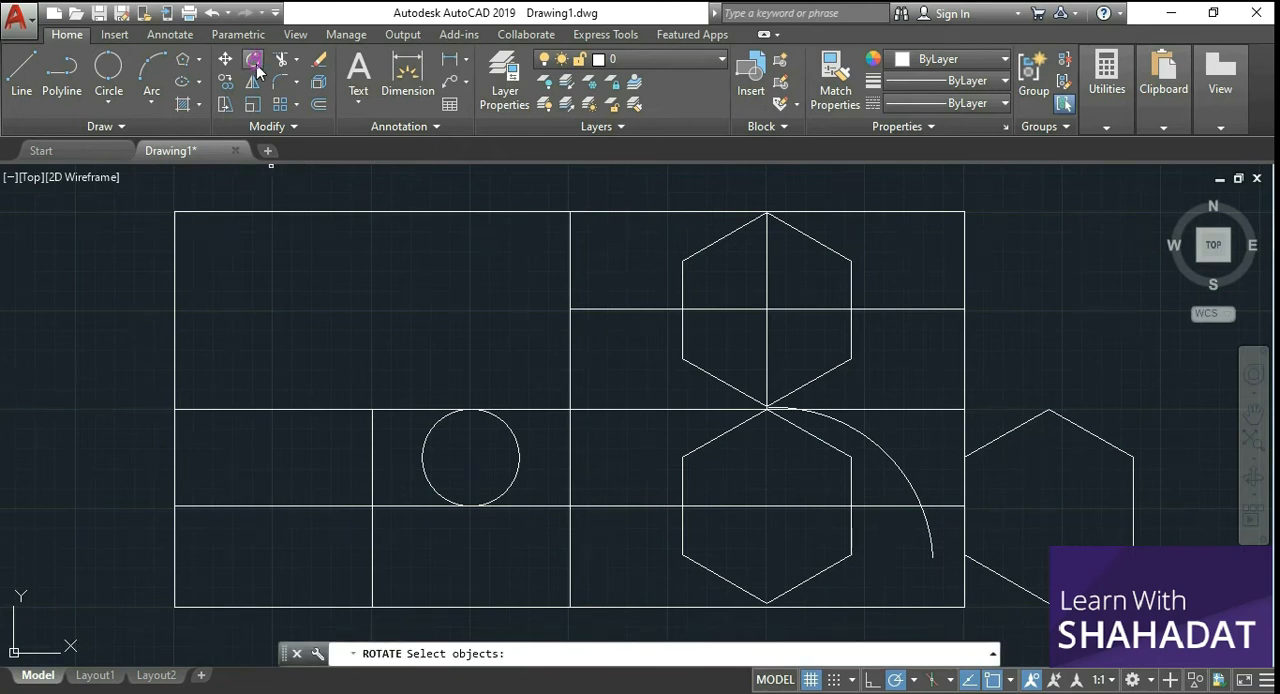
left_click(842, 425)
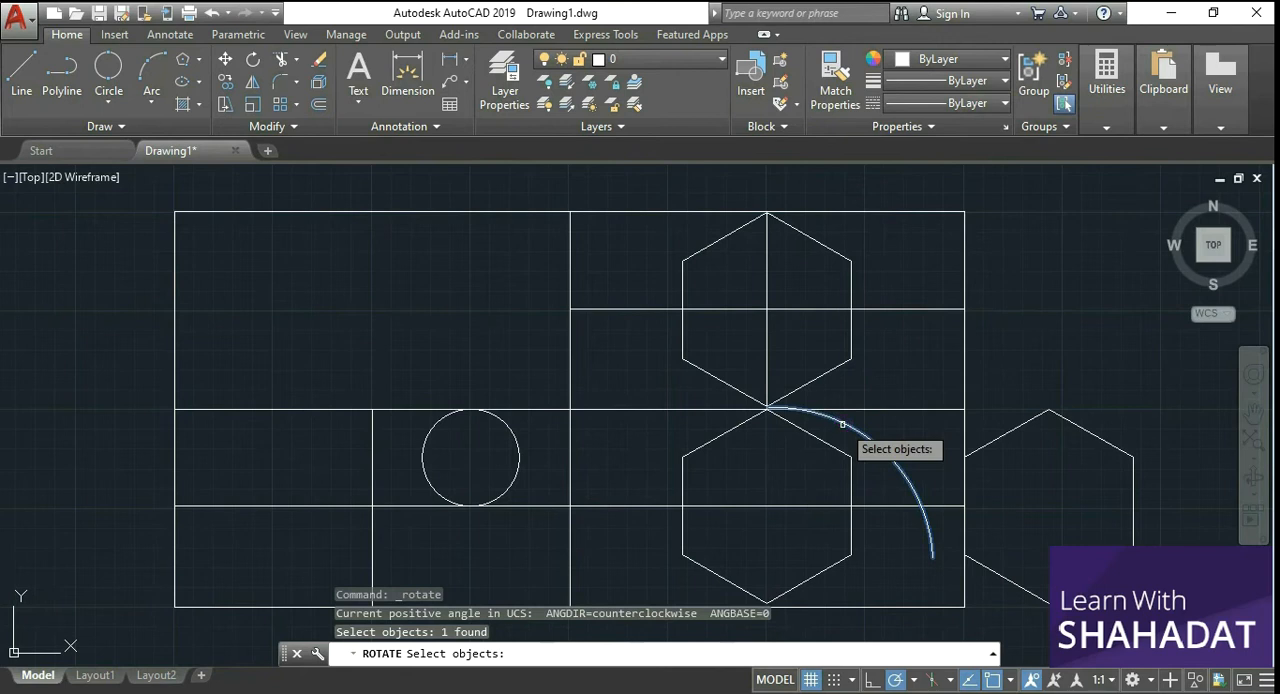
key("Return")
left_click(766, 409)
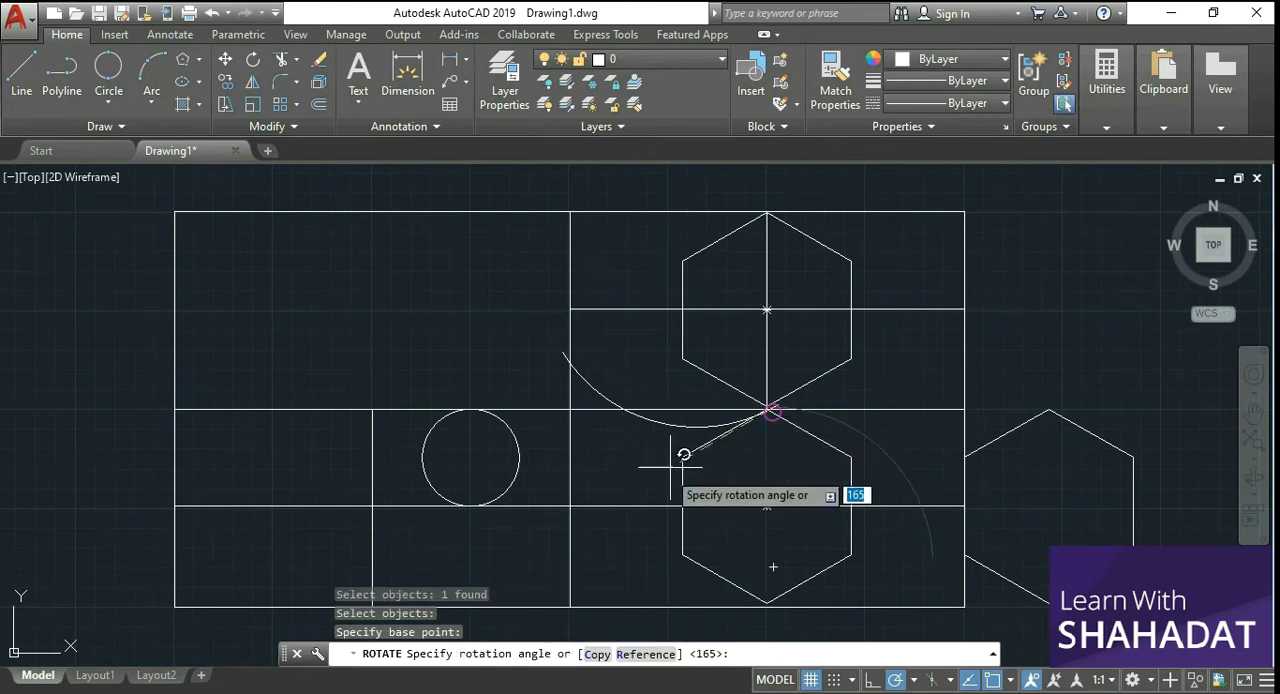
left_click(627, 450)
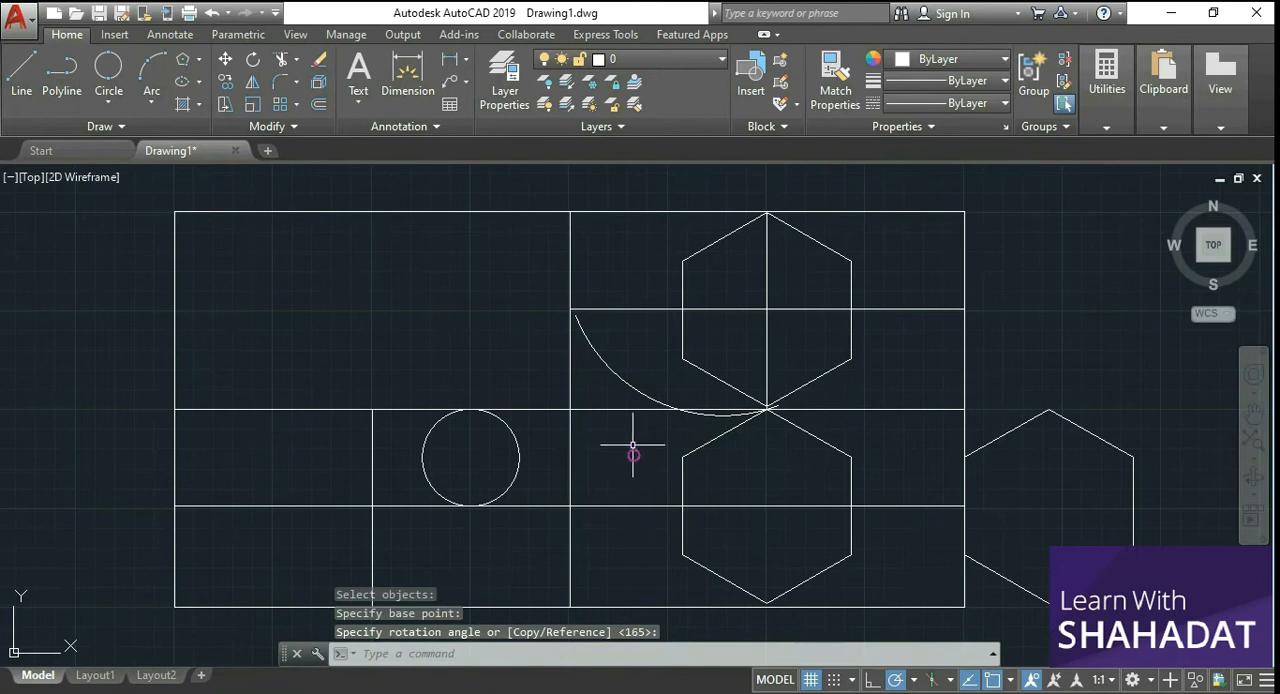
left_click(581, 327)
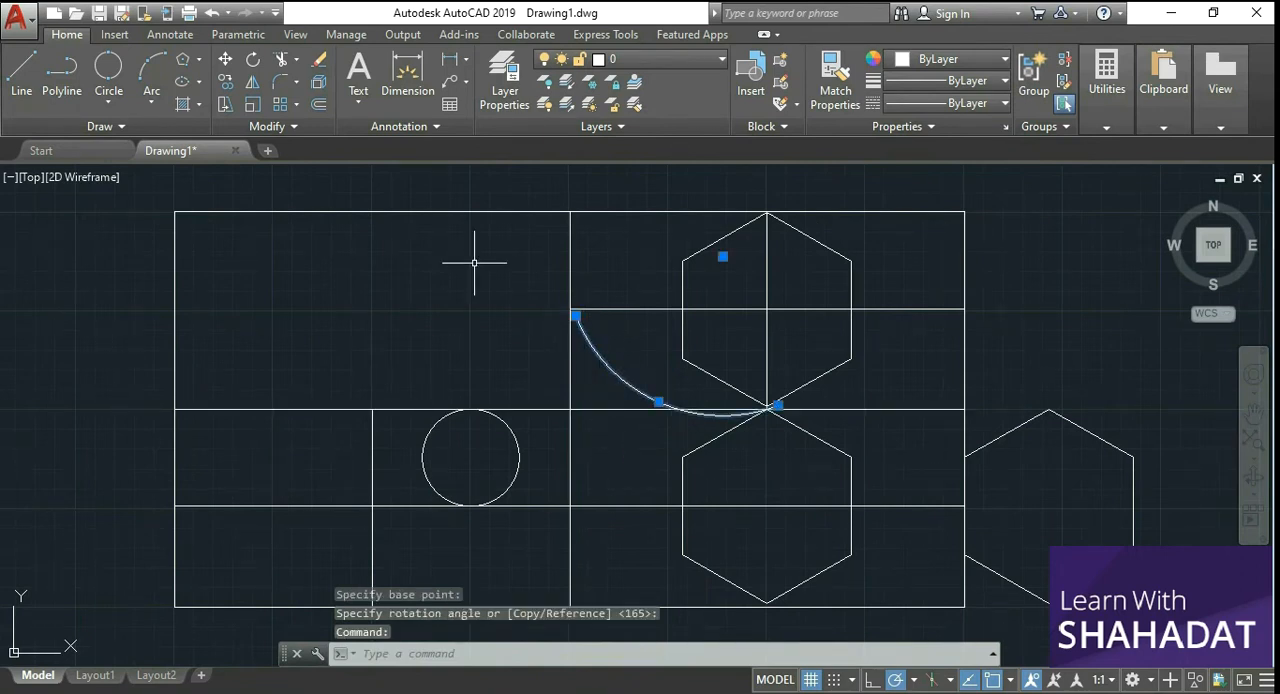
key("Escape")
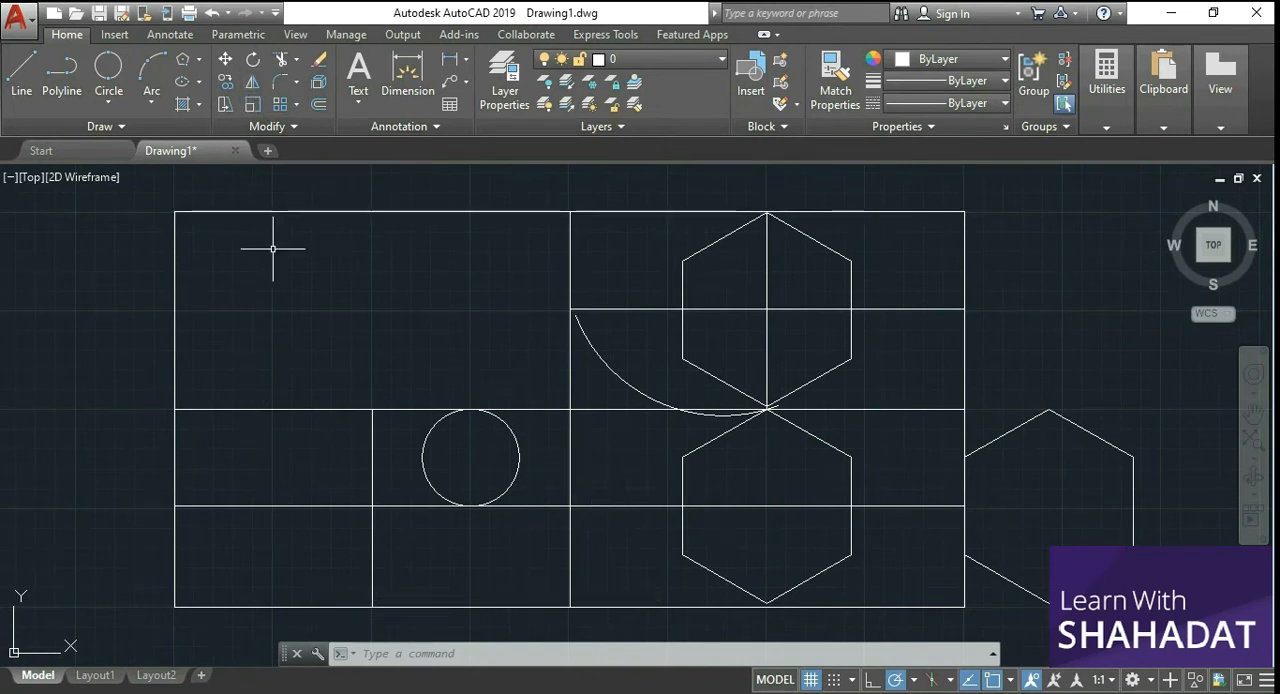
left_click(21, 72)
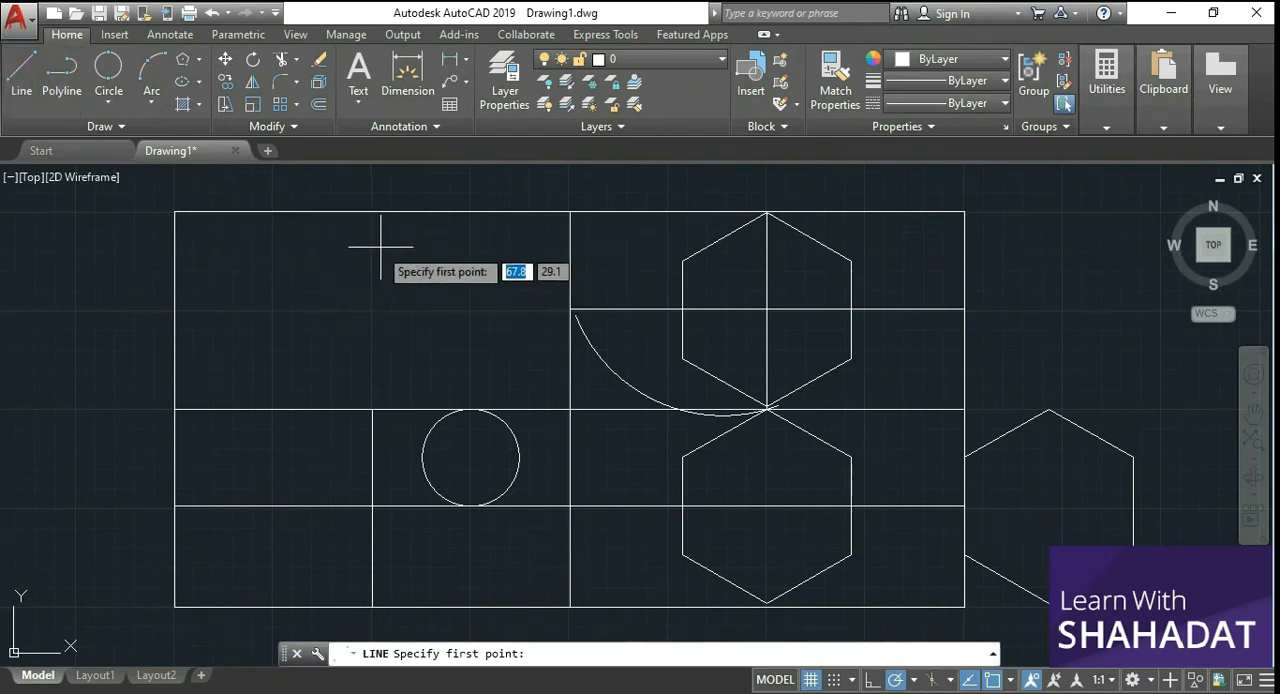
left_click(373, 212)
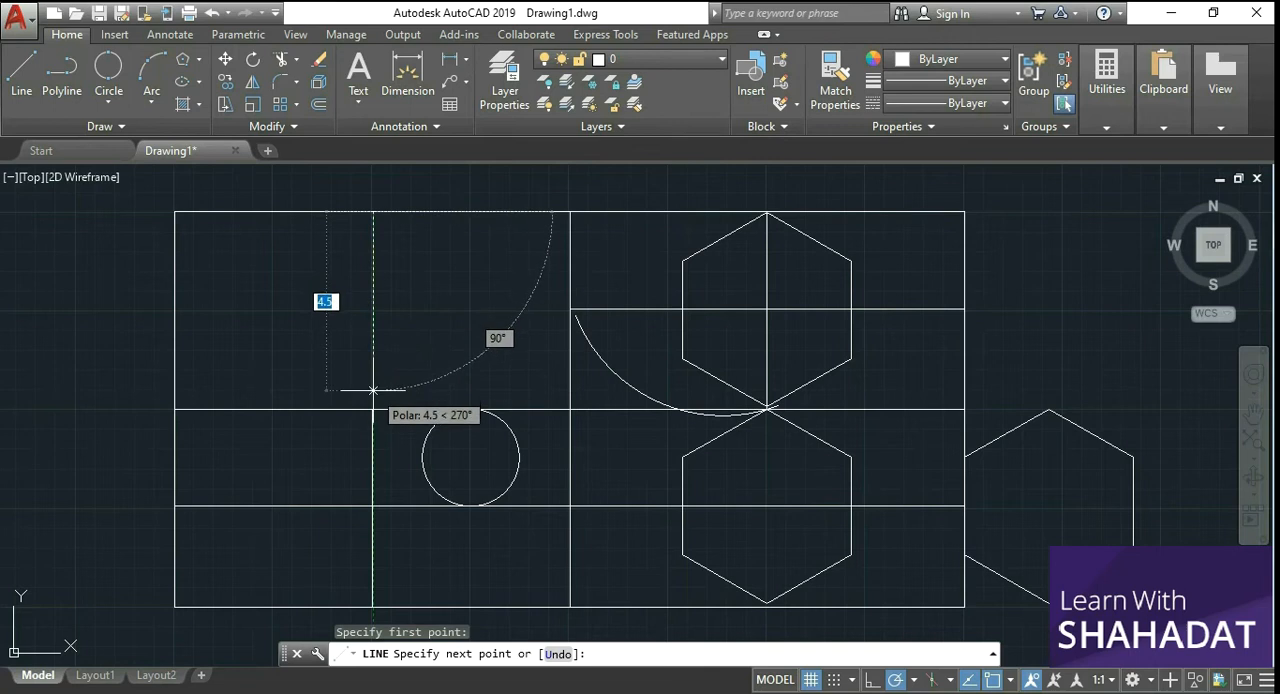
right_click(376, 334)
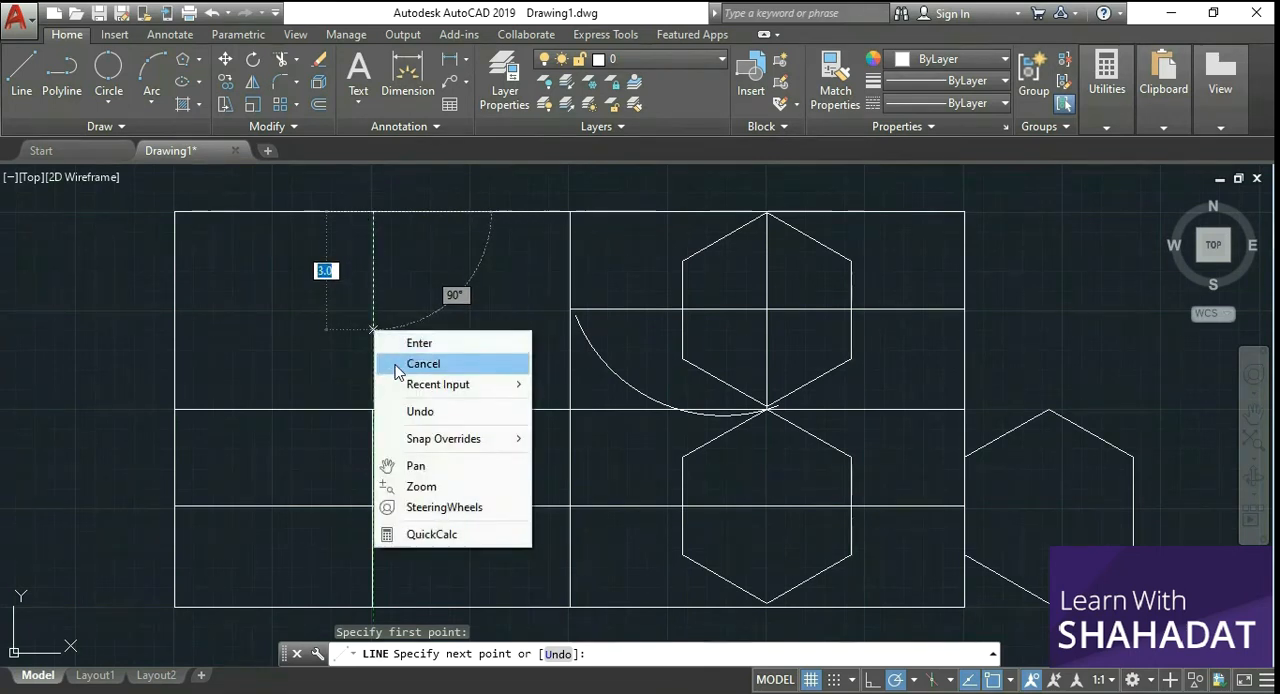
left_click(395, 364)
Step: Draw a right triangle in the rectangle's upper-left area with a 5-unit horizontal base and a 3-unit vertical side at its right end
left_click(21, 70)
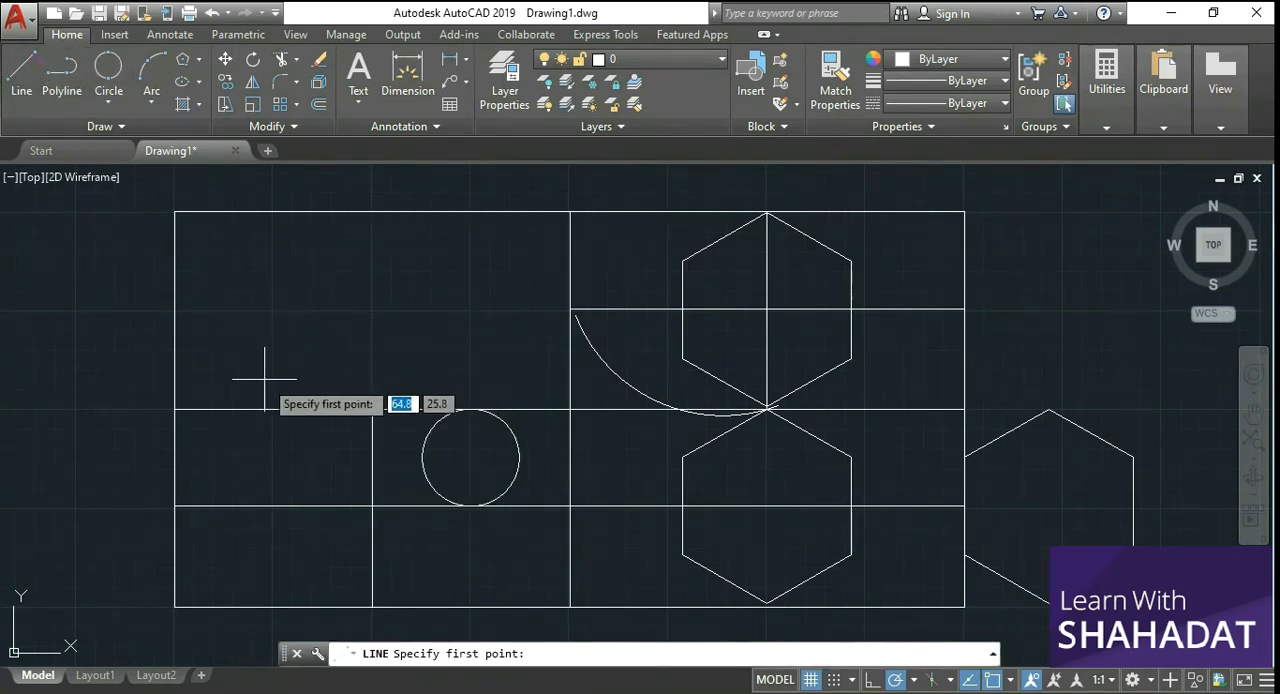
left_click(220, 371)
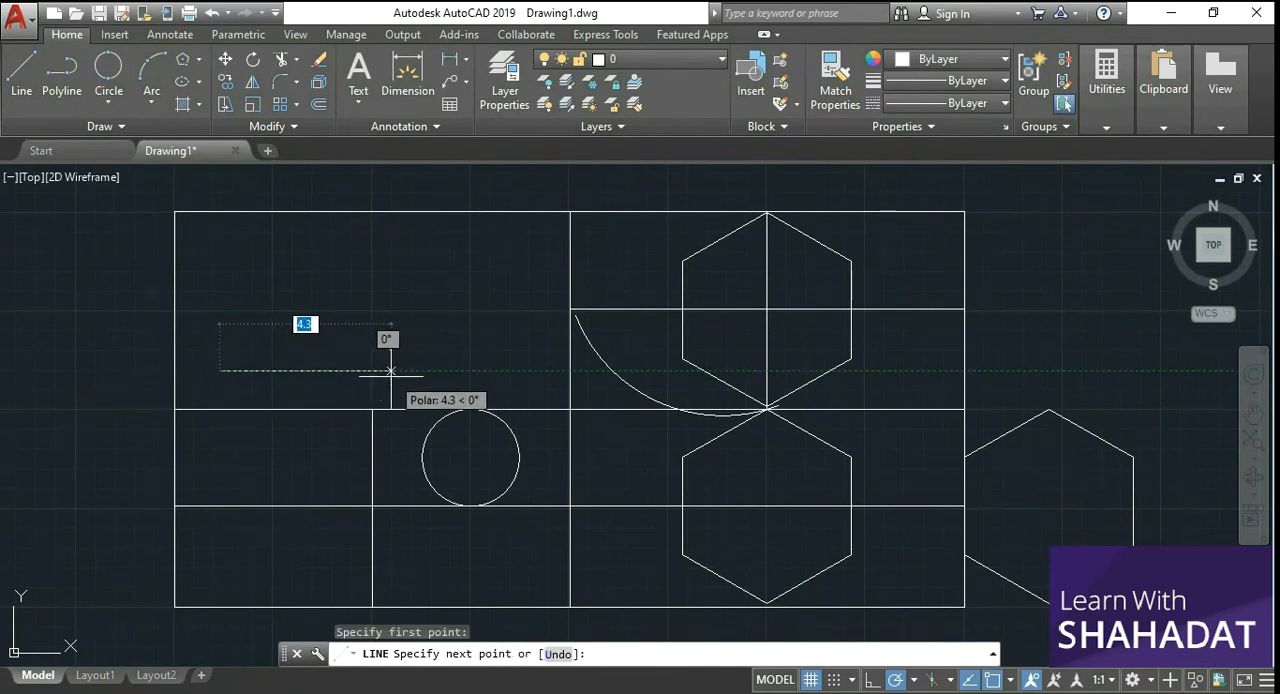
type("5")
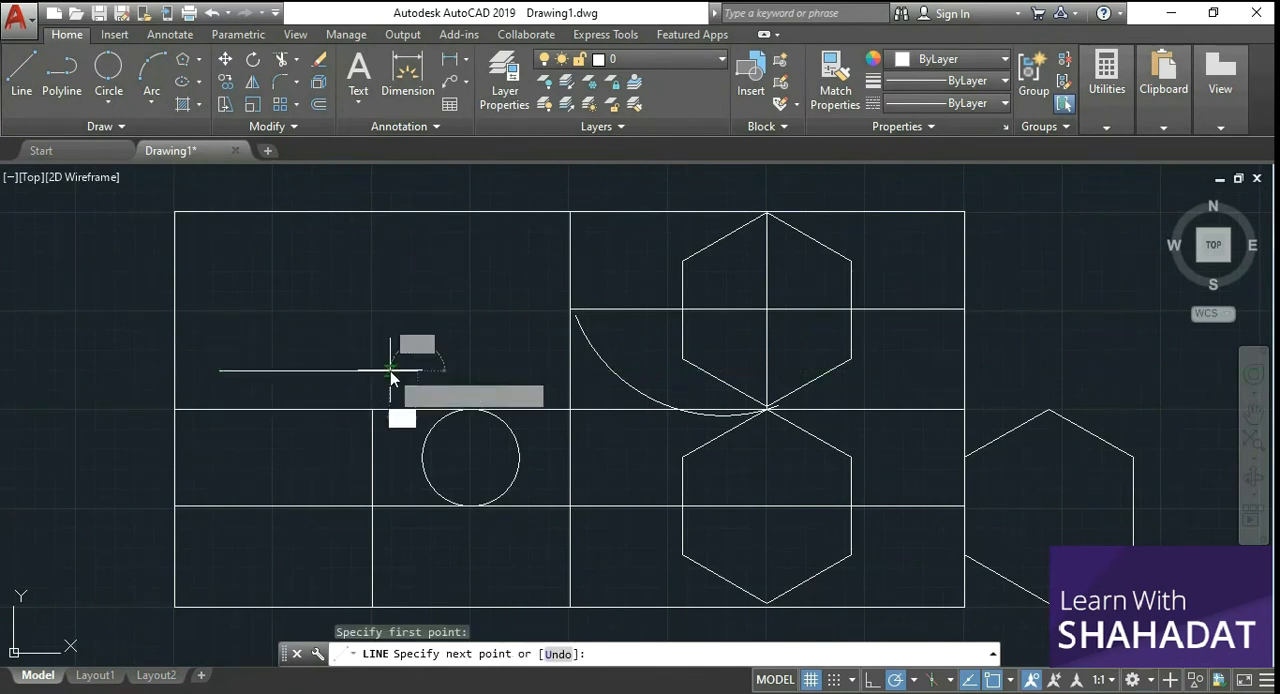
key("Return")
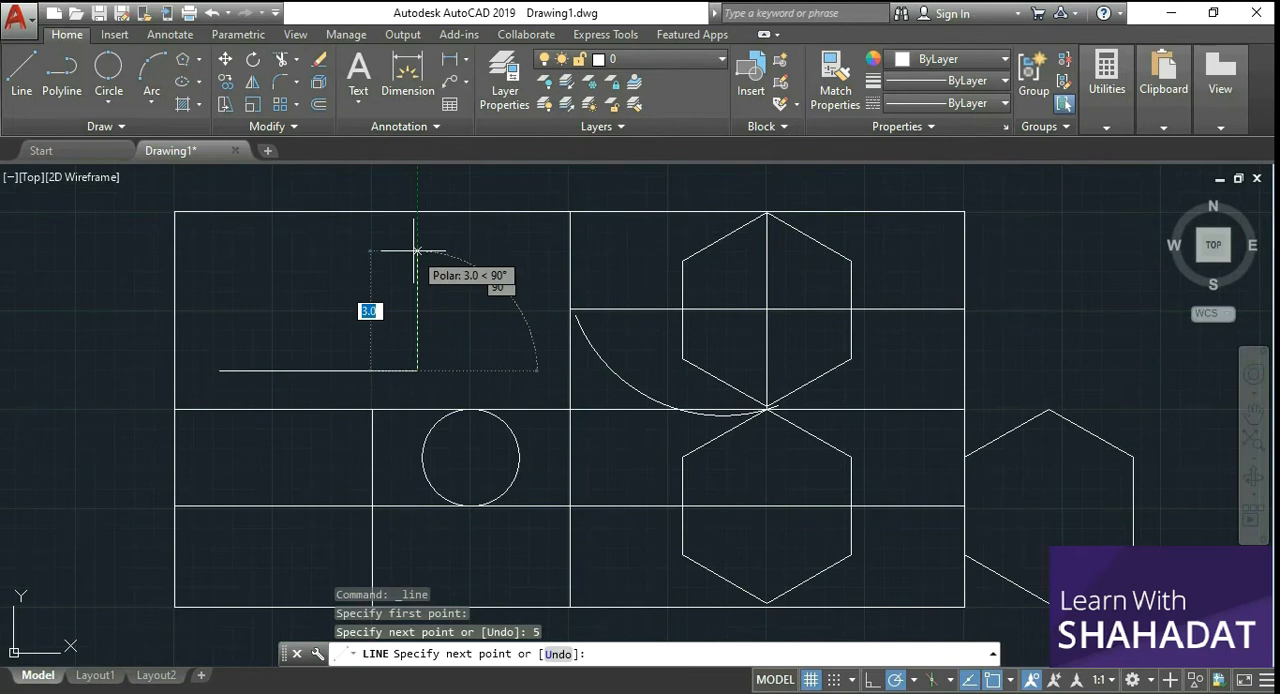
type("3")
key("Return")
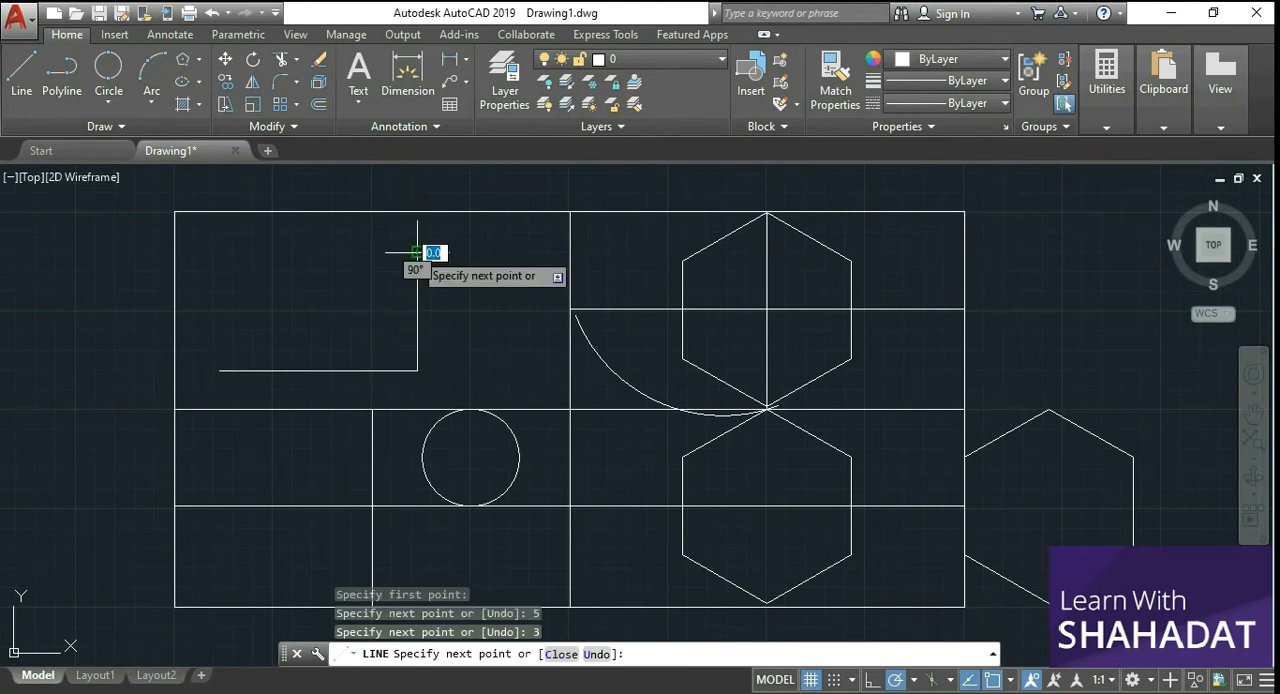
left_click(221, 370)
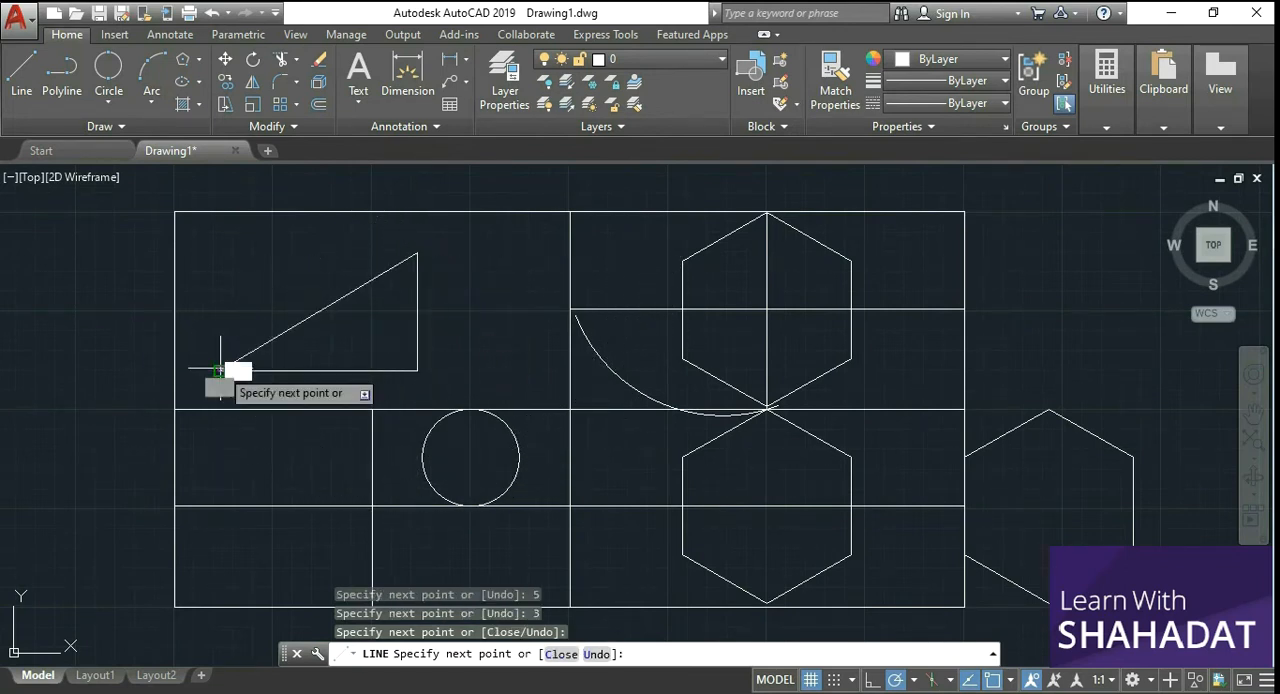
right_click(236, 311)
left_click(262, 322)
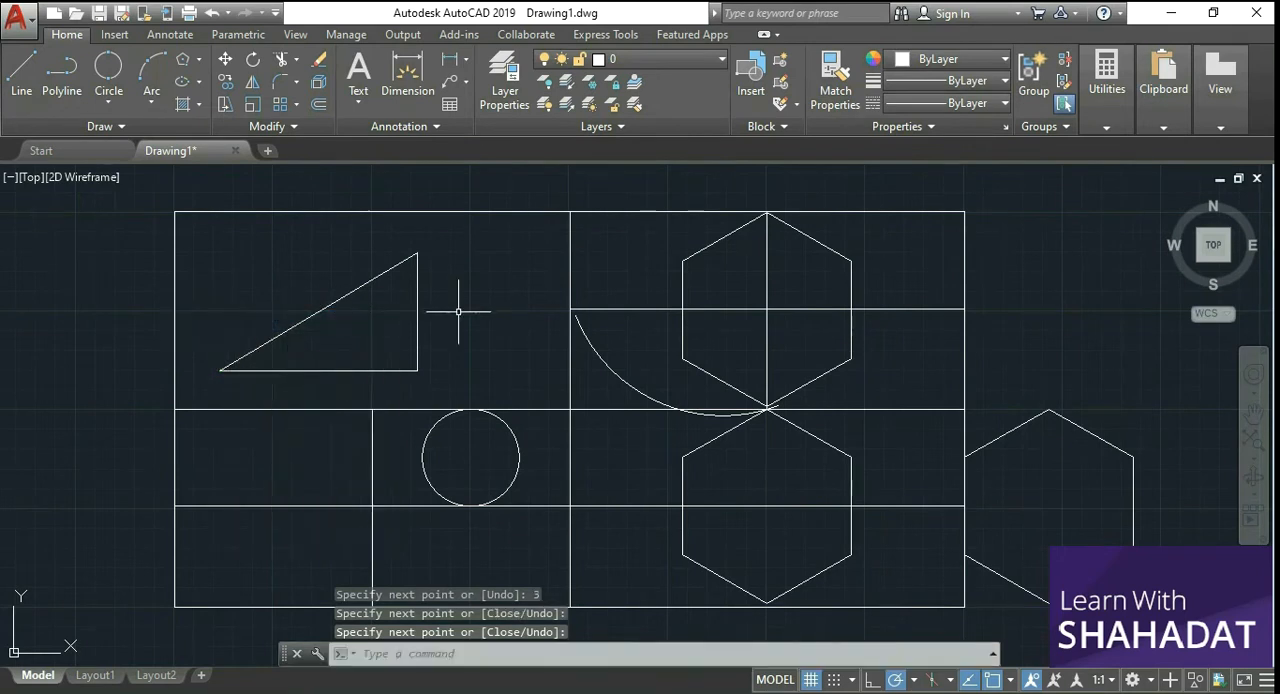
left_click(352, 293)
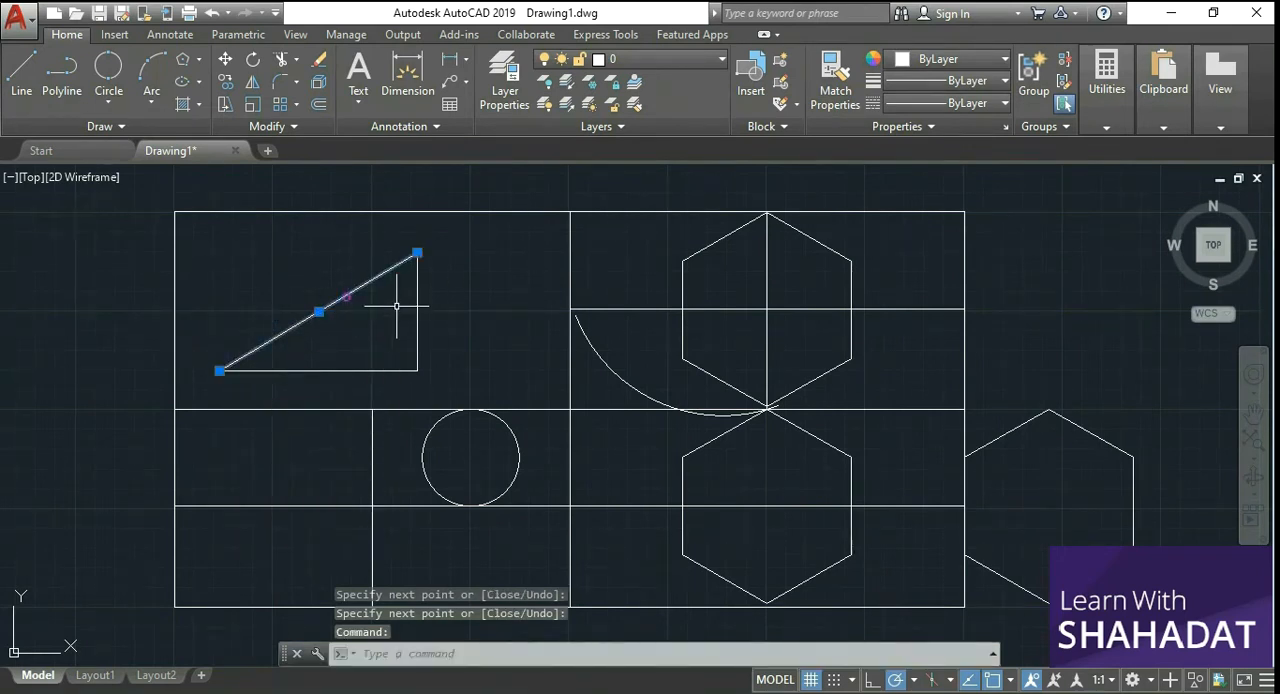
left_click(417, 310)
left_click(400, 369)
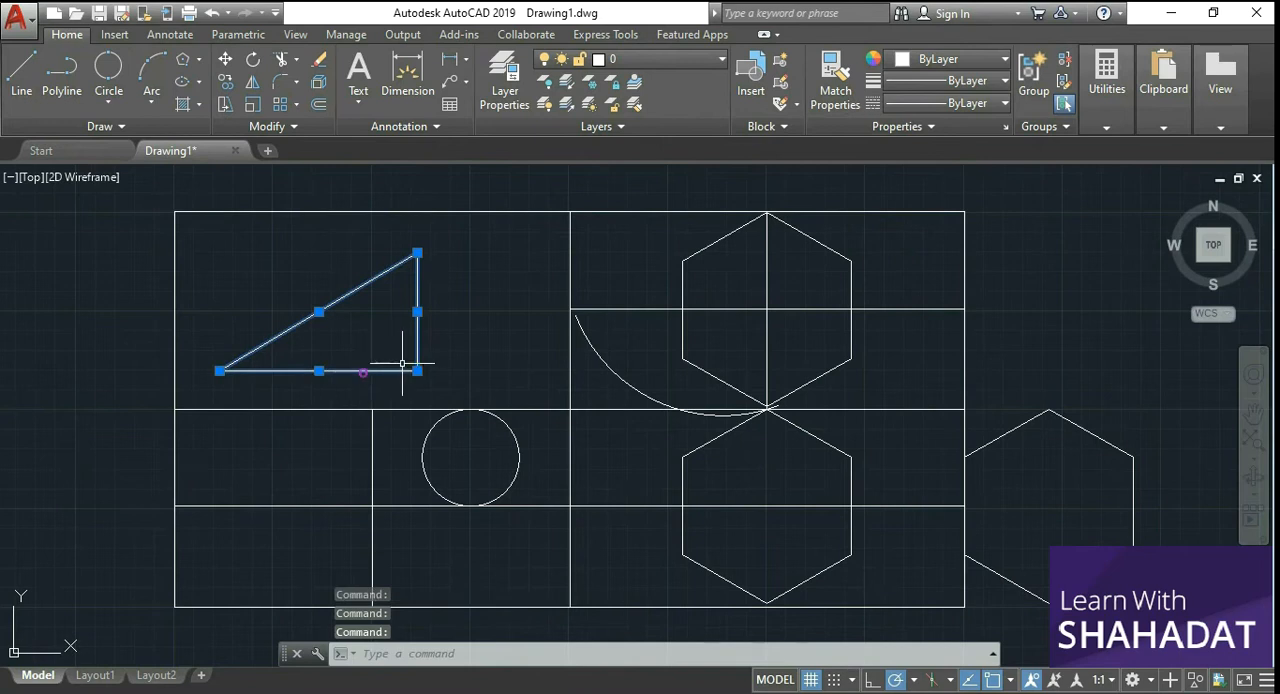
key("Escape")
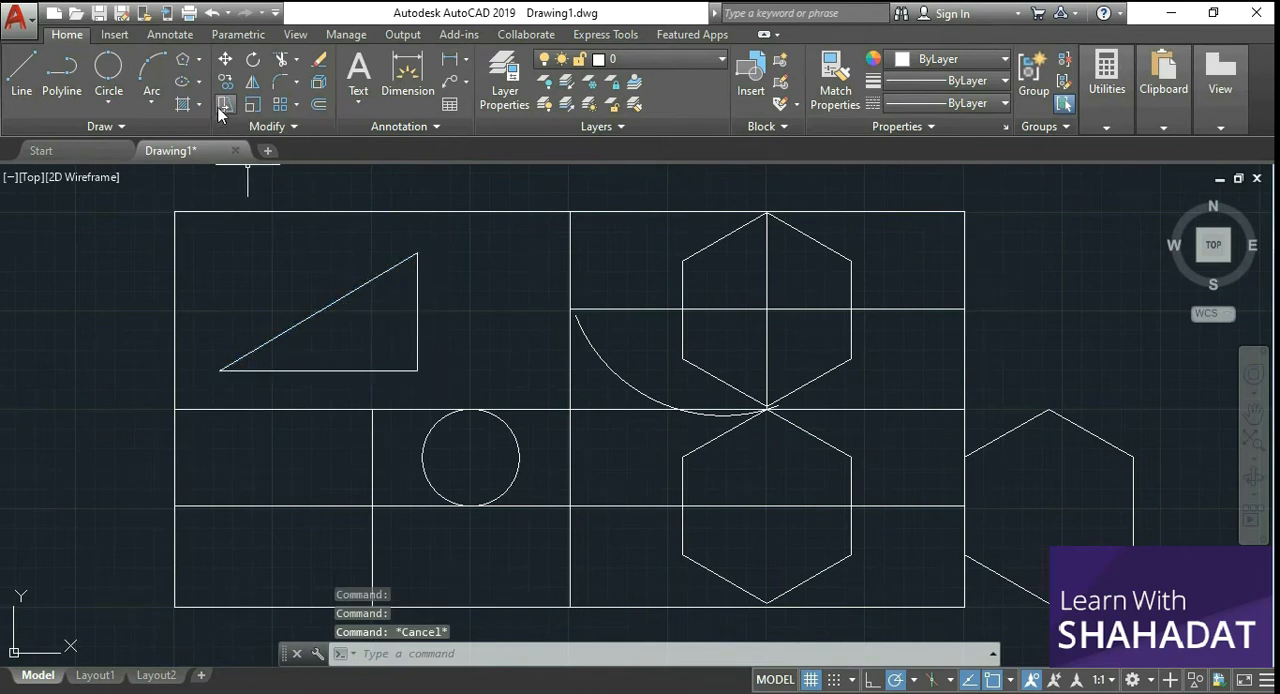
Step: Move the whole triangle horizontally to the left so that it straddles the rectangle's left edge
left_click(226, 66)
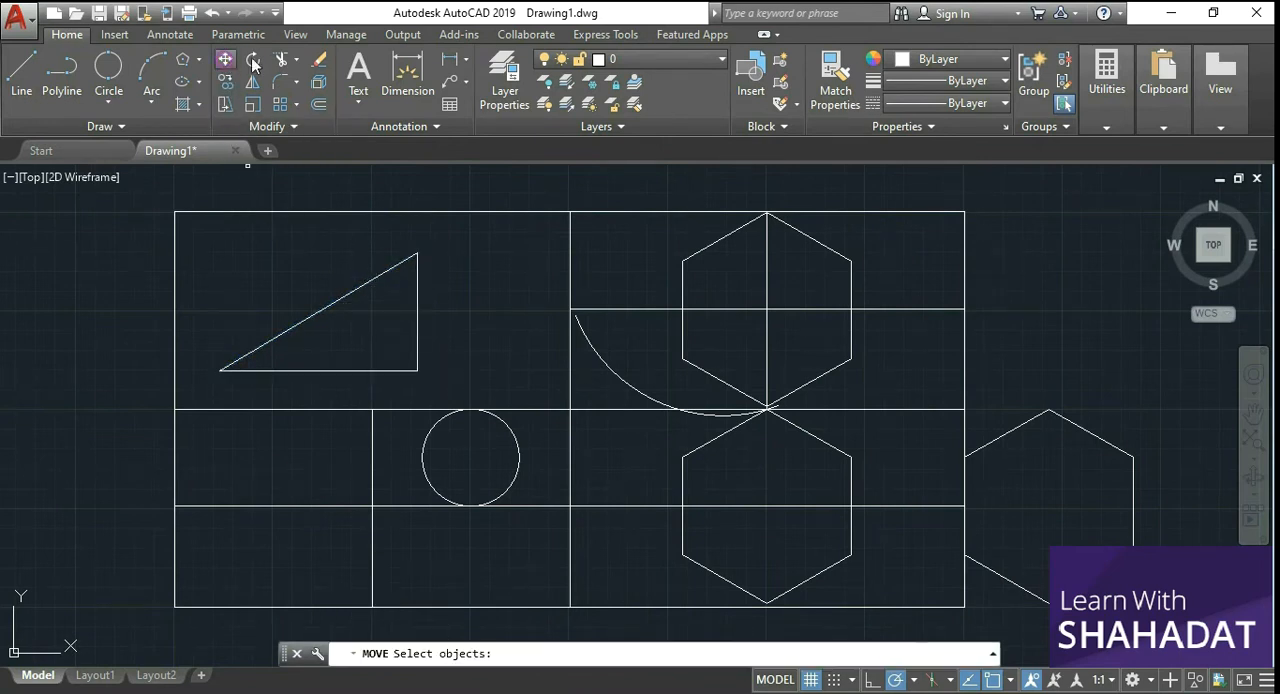
left_click(325, 306)
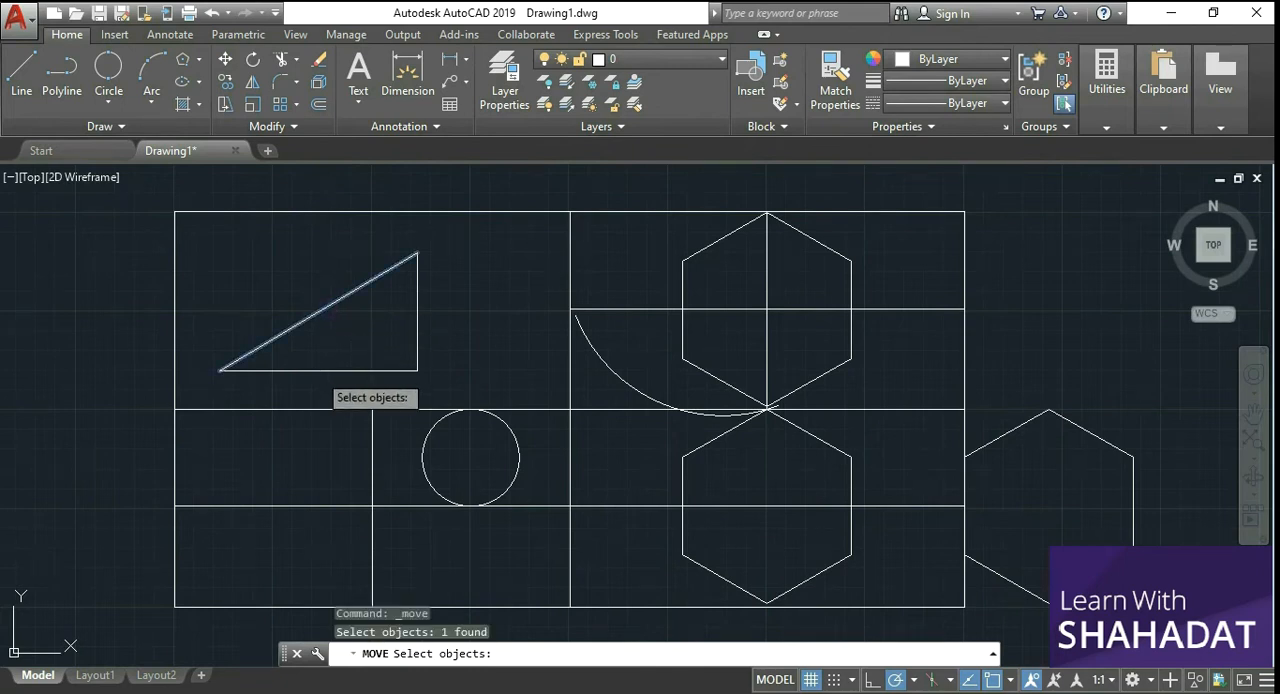
left_click(315, 370)
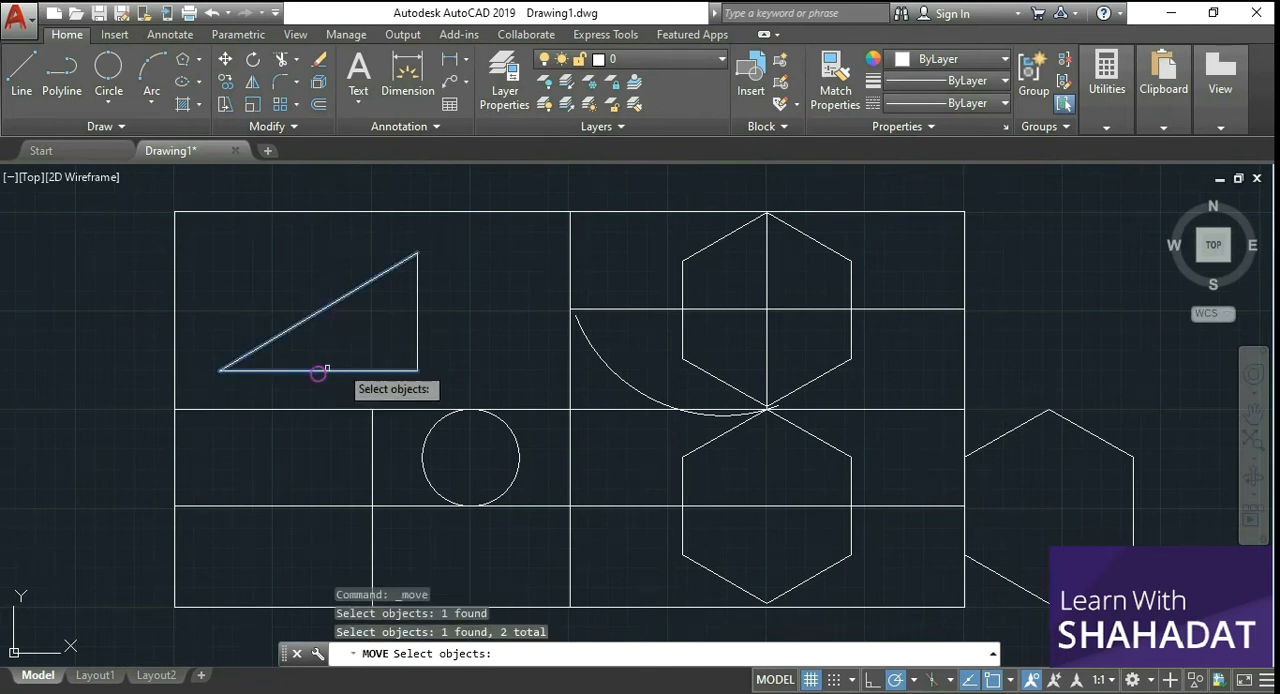
left_click(416, 316)
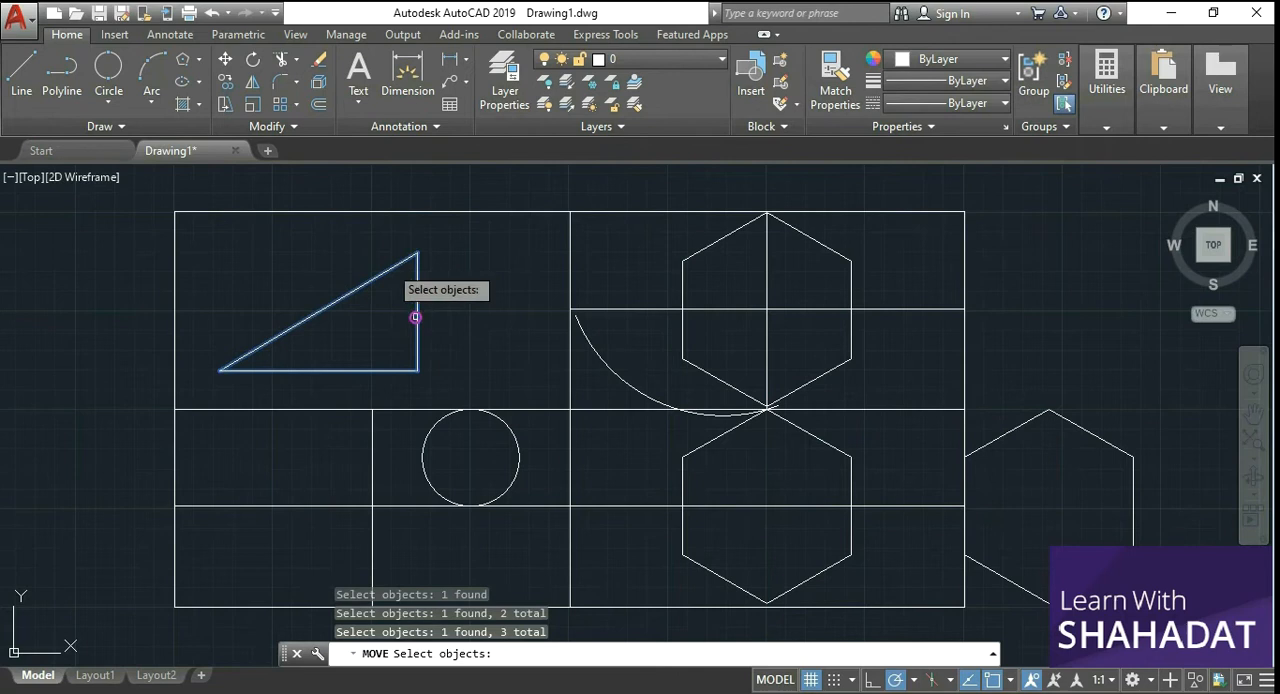
key("Return")
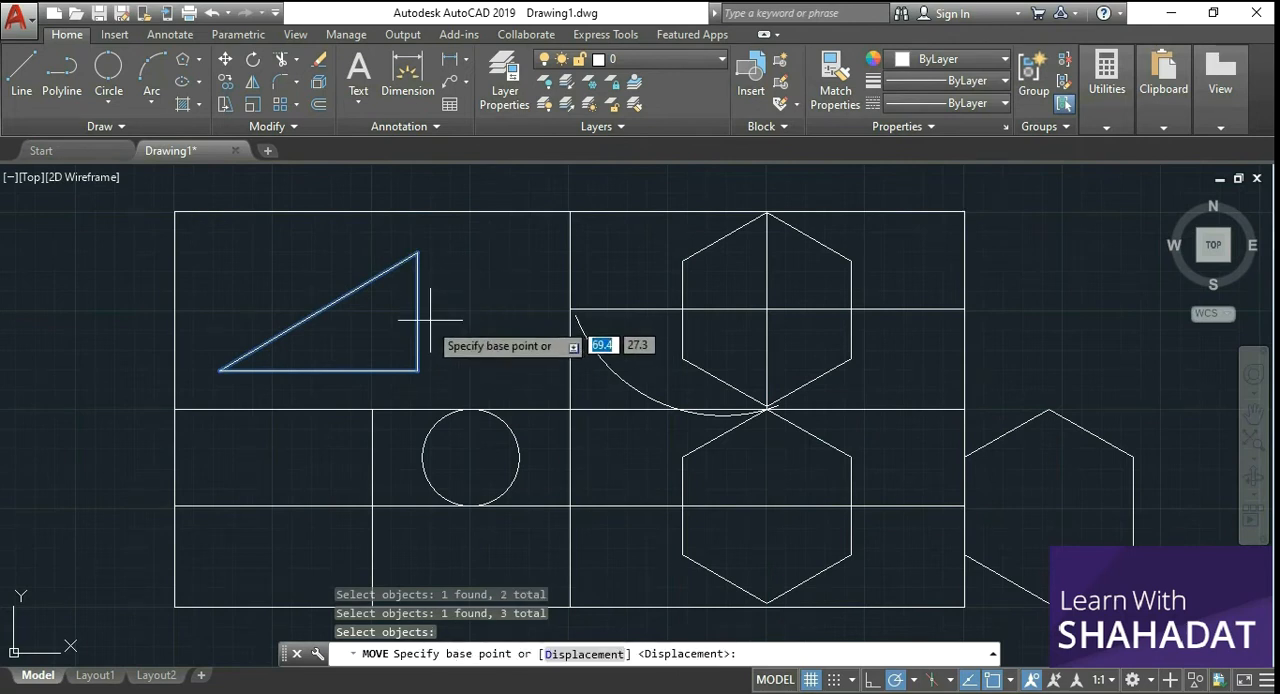
left_click(416, 349)
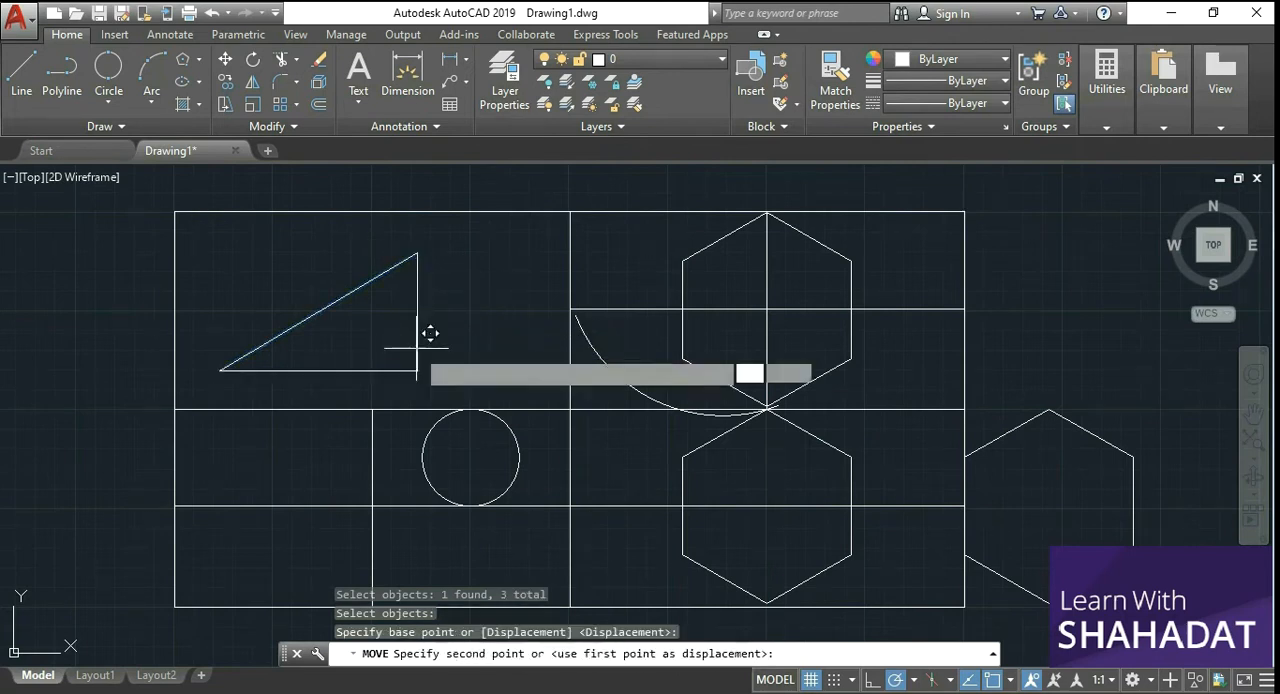
left_click(299, 352)
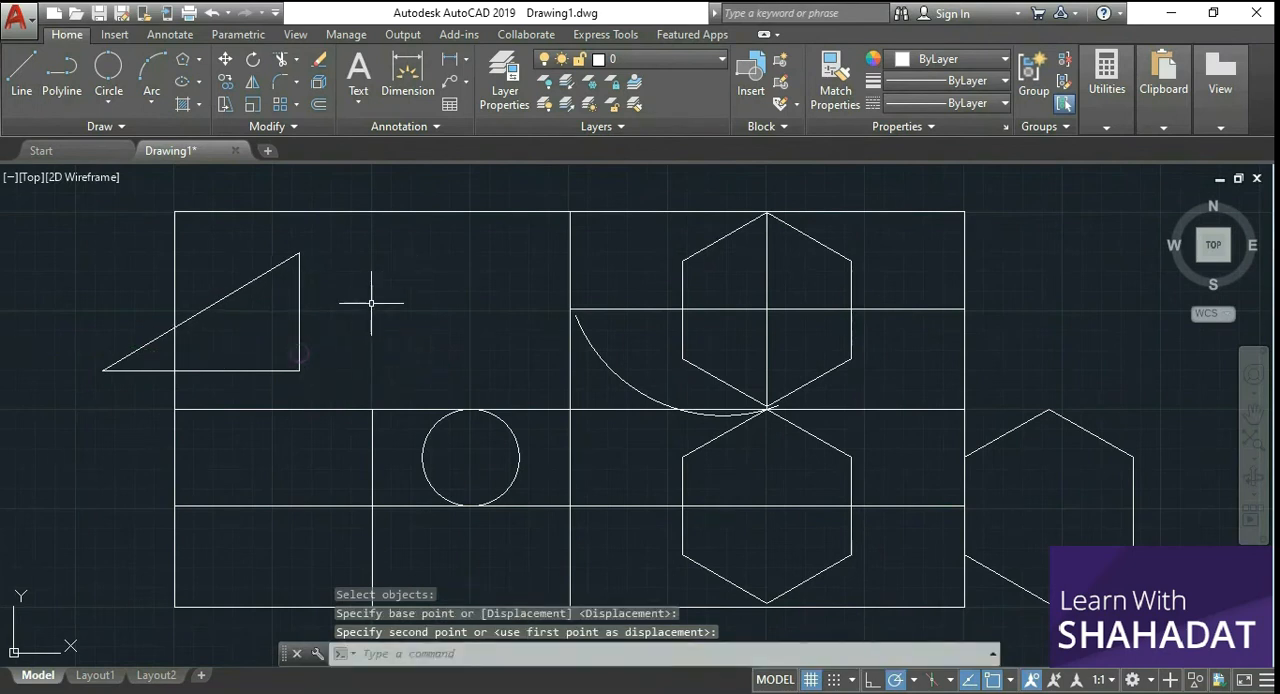
Step: Mirror the triangle across its vertical side, keeping the source objects
left_click(253, 89)
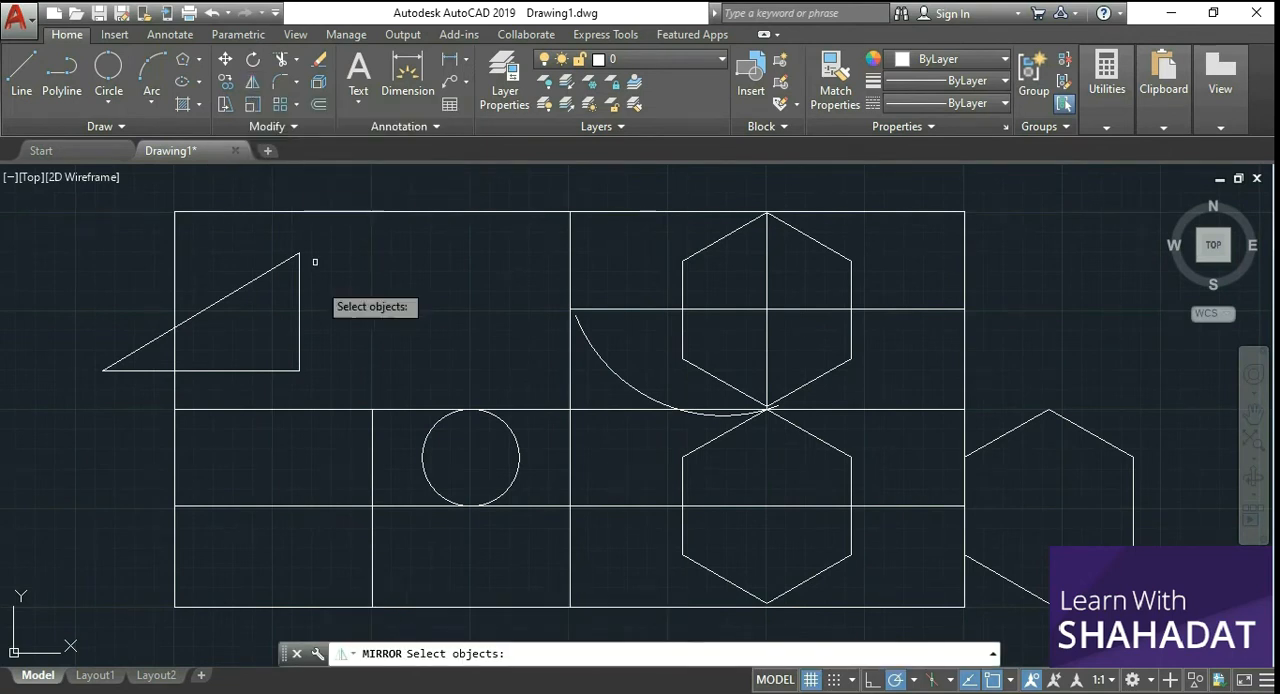
left_click(299, 335)
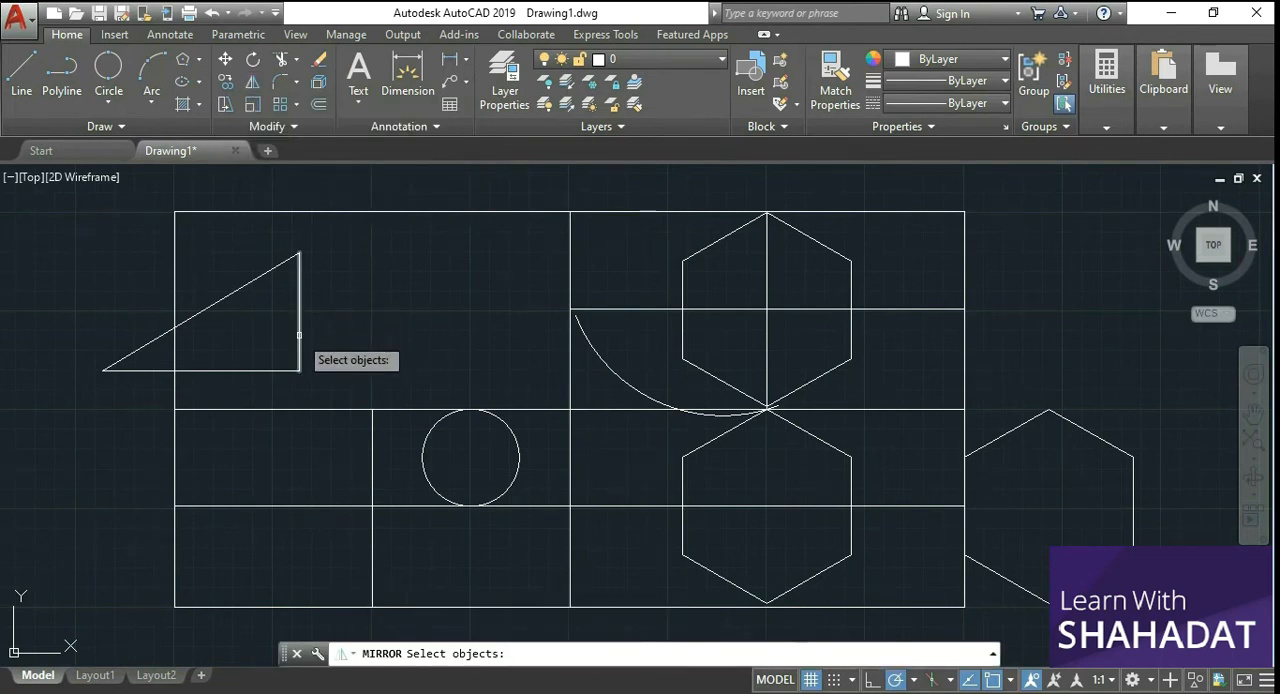
left_click(237, 291)
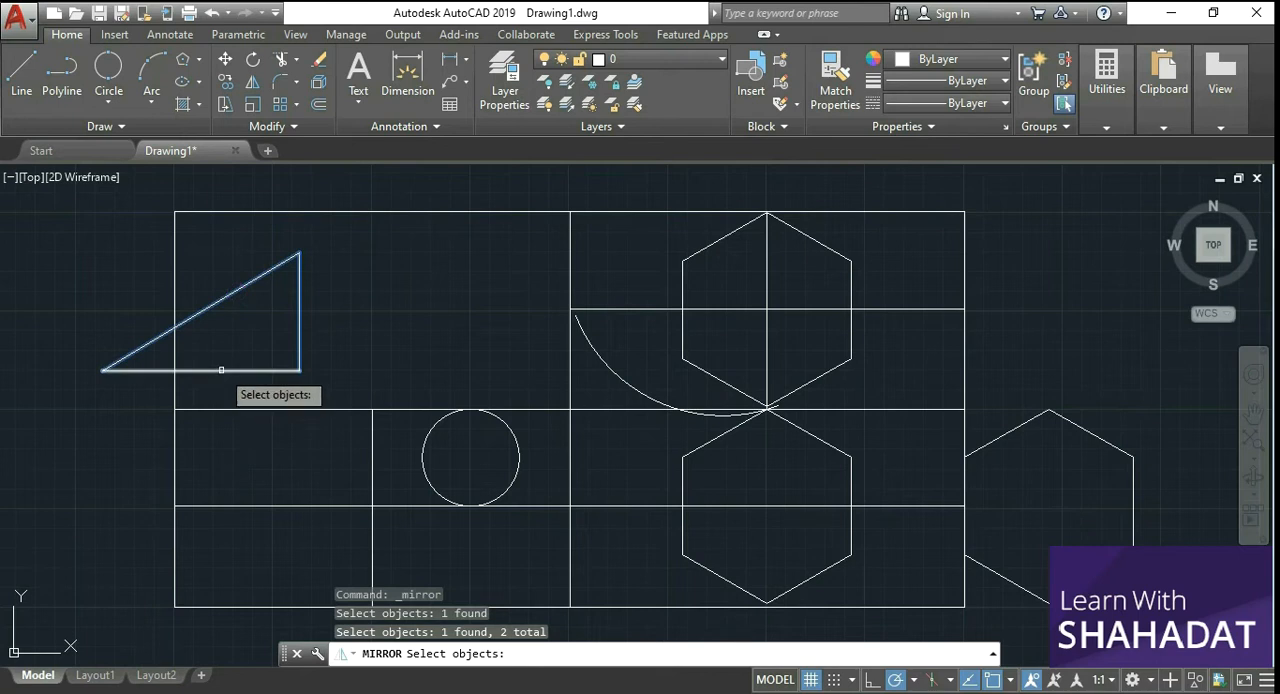
left_click(221, 370)
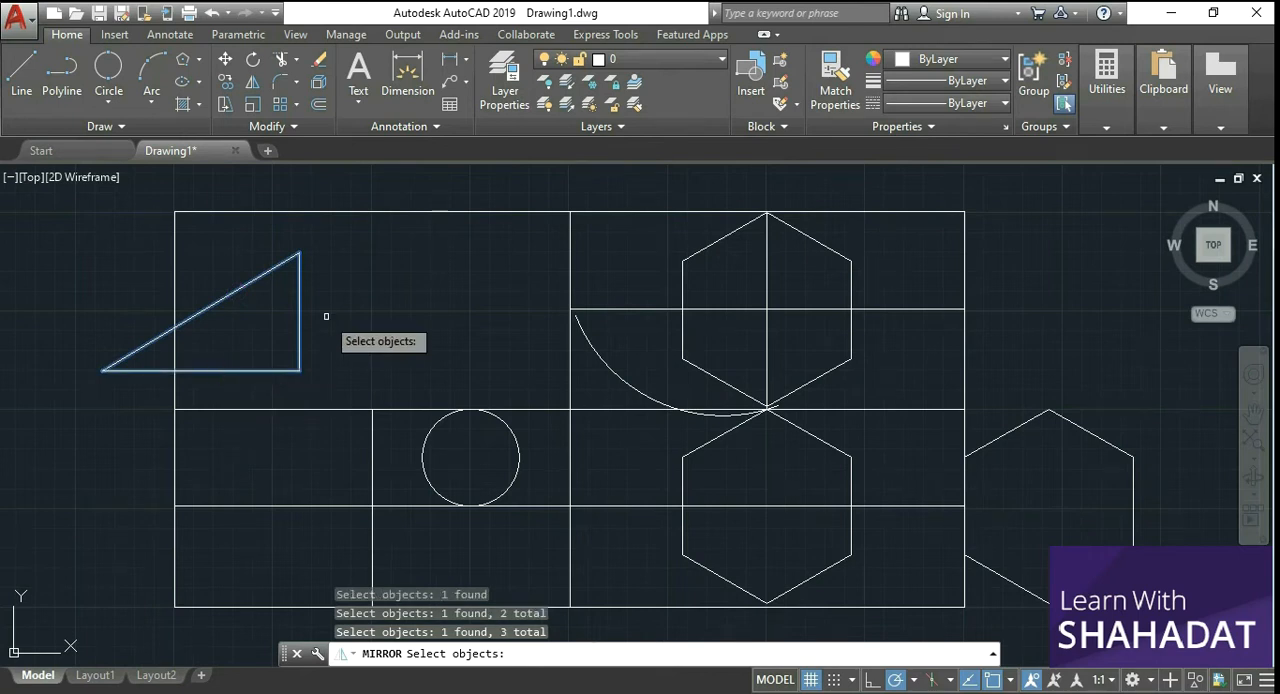
key("Return")
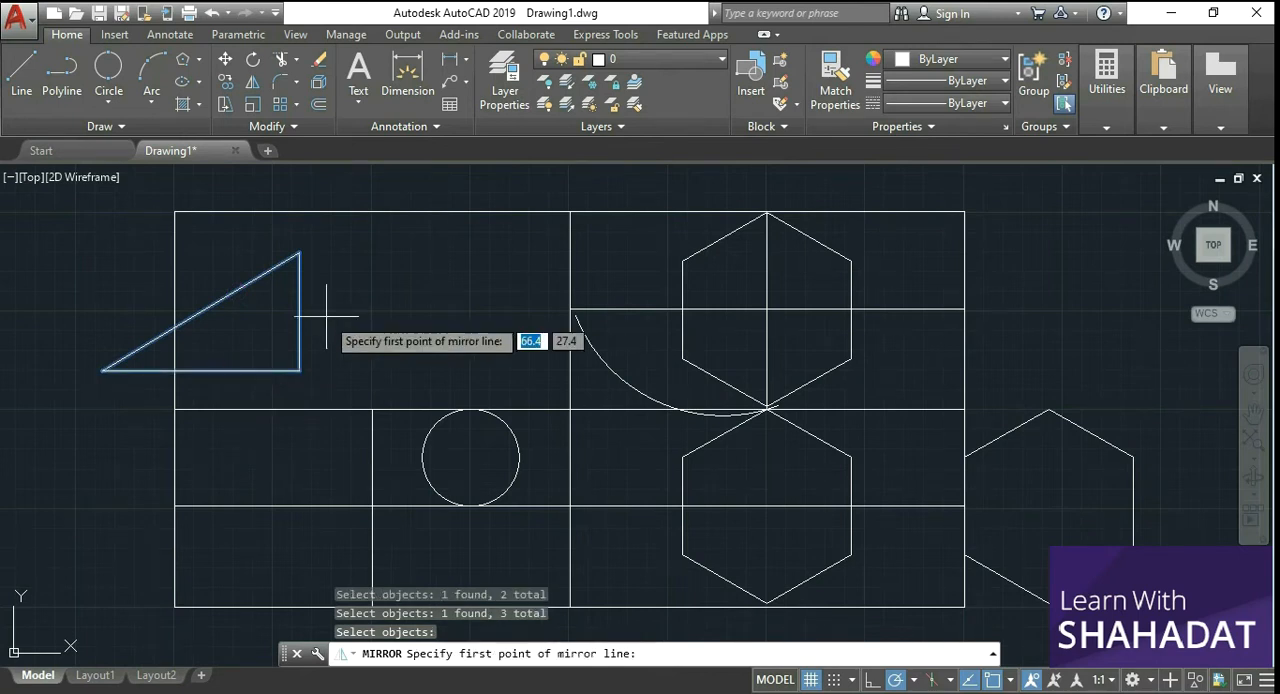
left_click(300, 371)
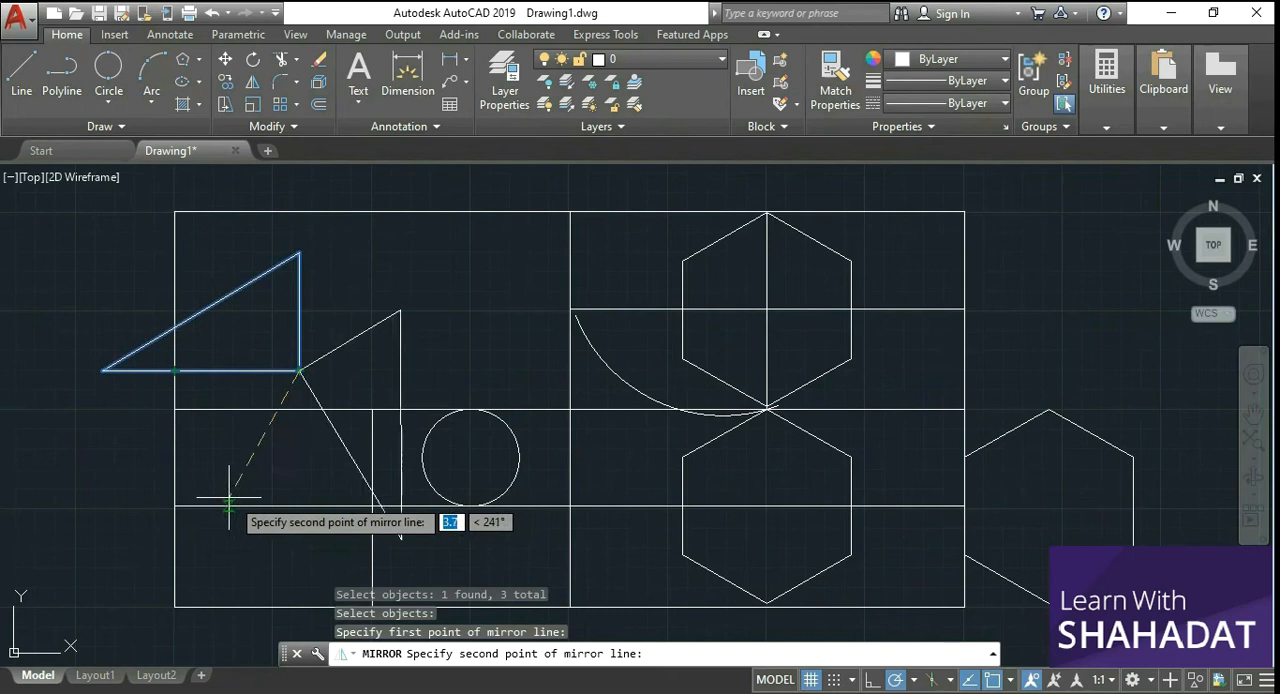
left_click(301, 516)
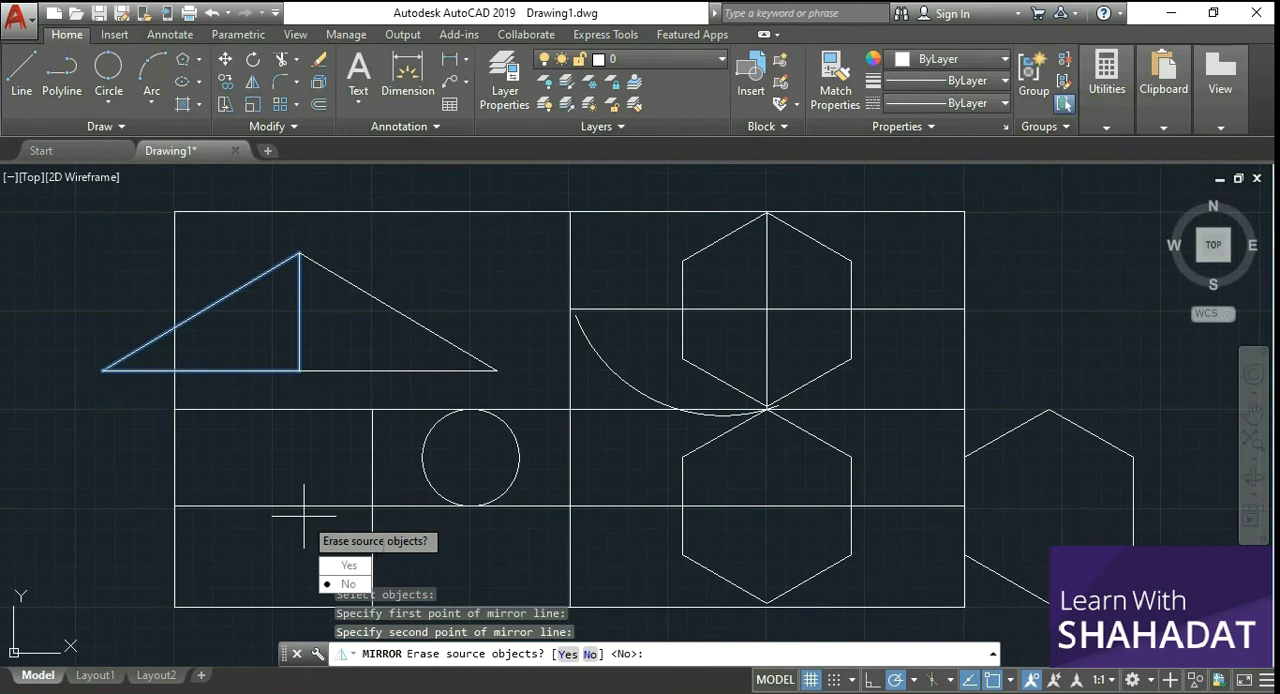
left_click(349, 586)
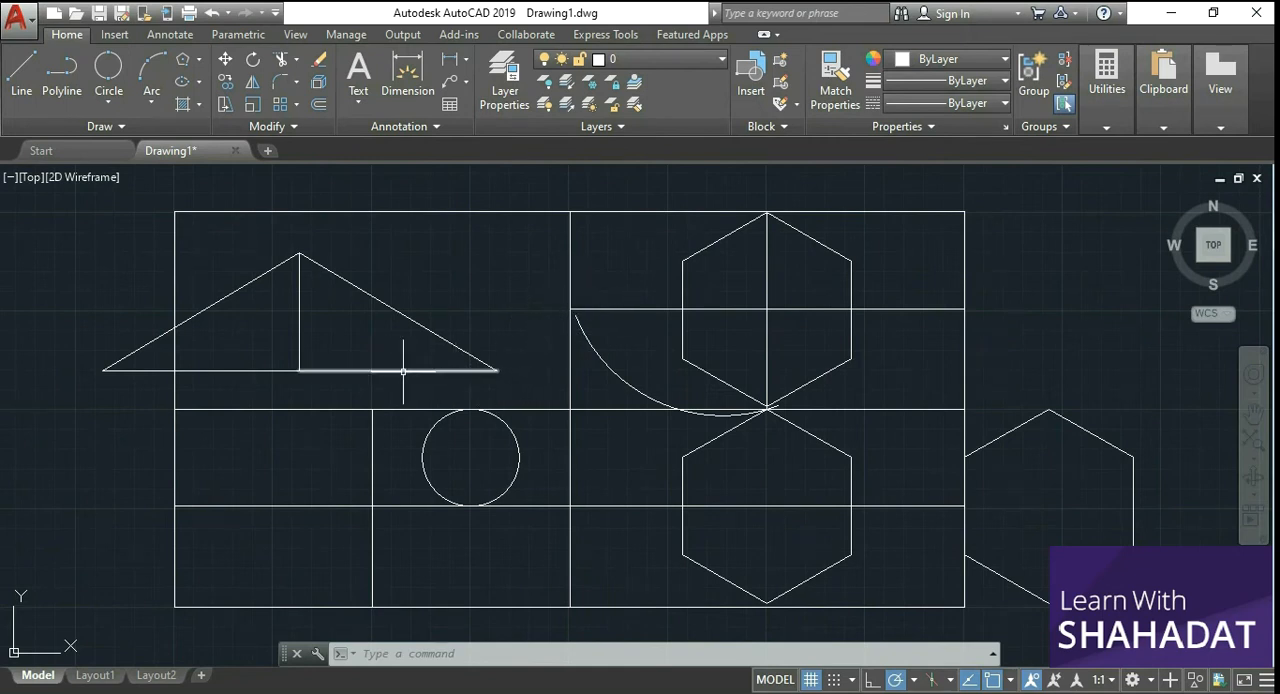
Step: Mirror the right-hand triangle downward across its horizontal base, keeping the source objects
left_click(253, 84)
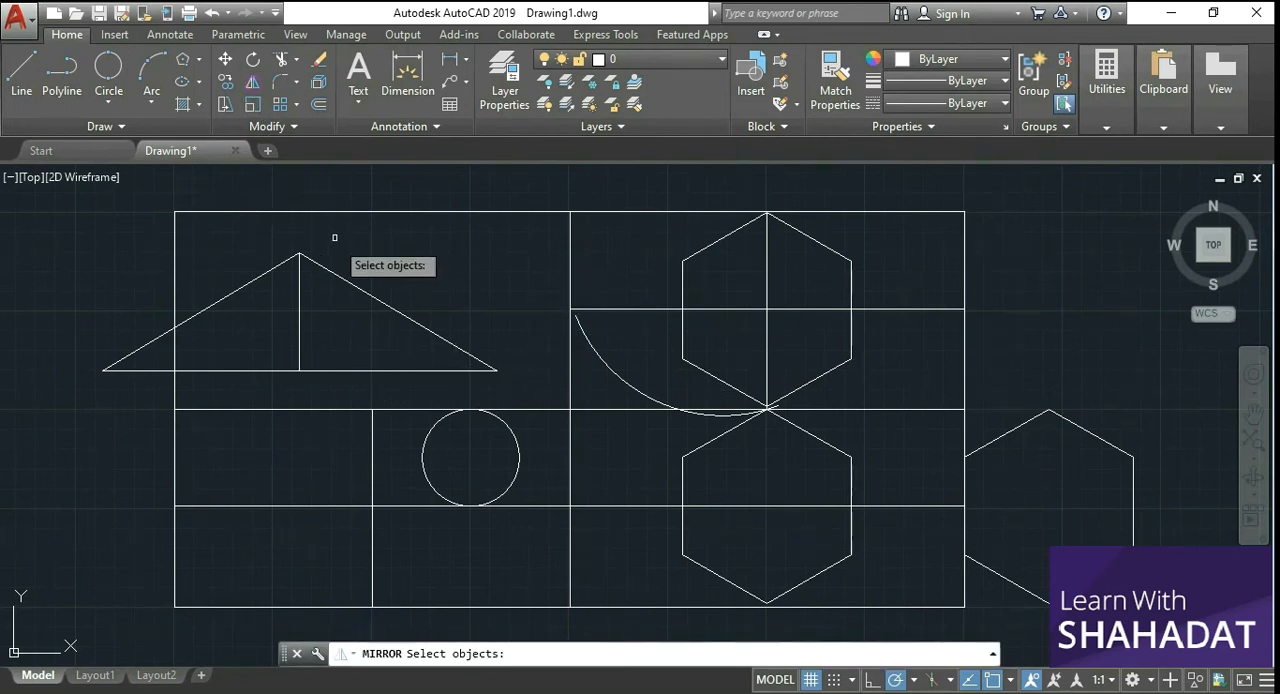
left_click(363, 291)
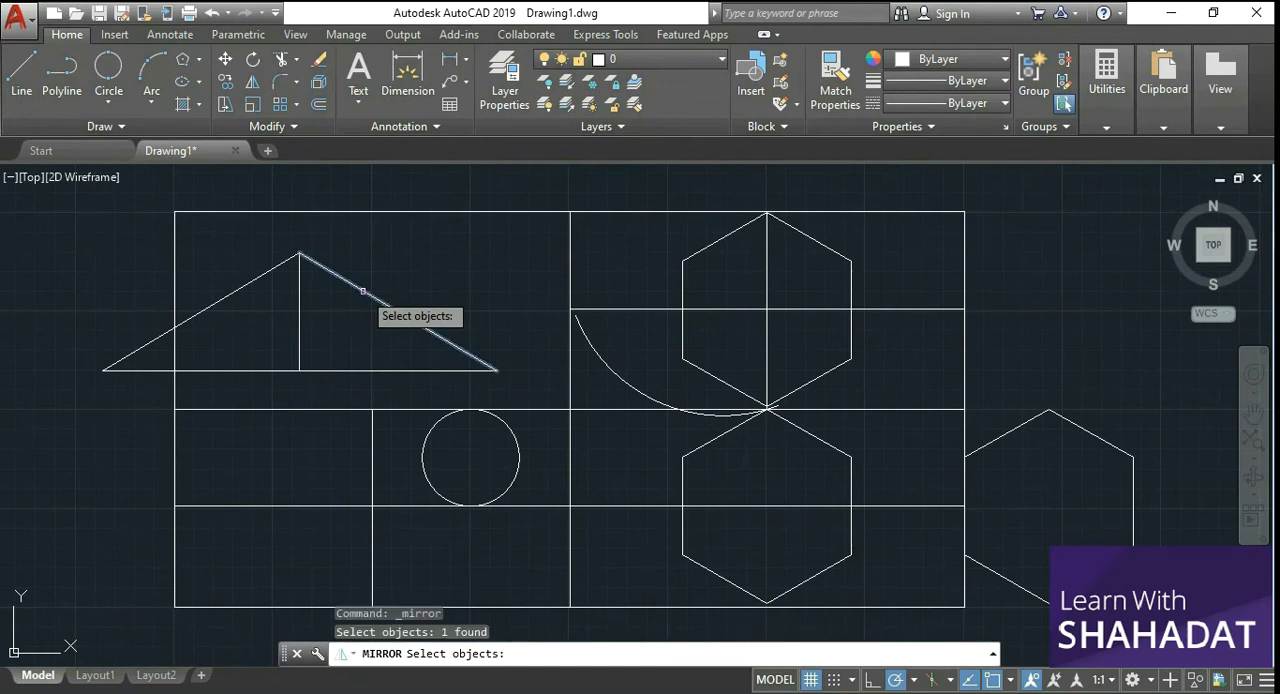
left_click(300, 355)
left_click(301, 338)
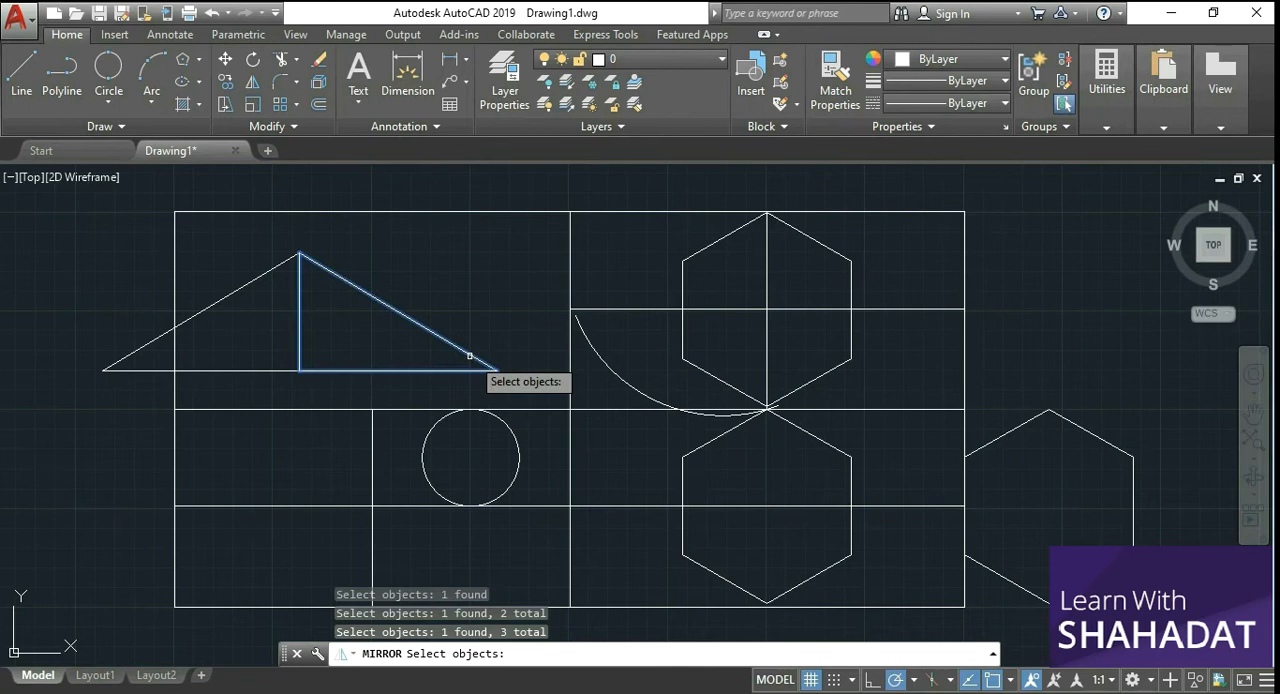
key("Return")
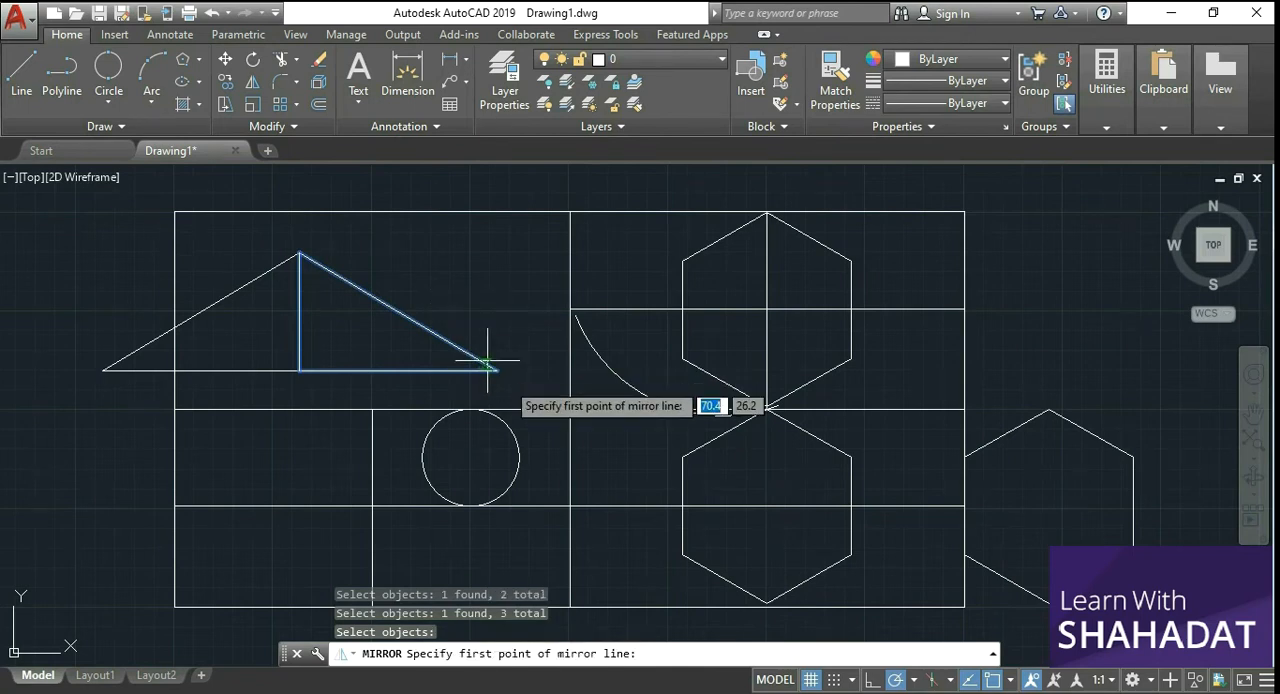
left_click(497, 370)
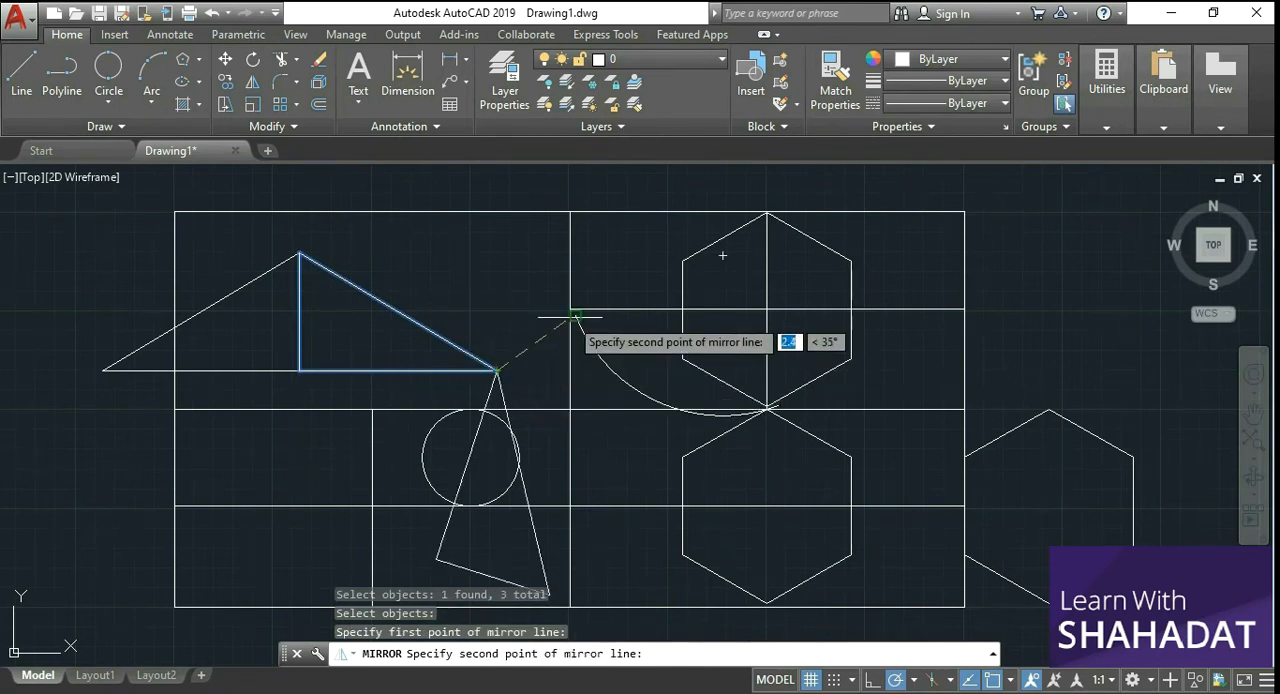
left_click(413, 370)
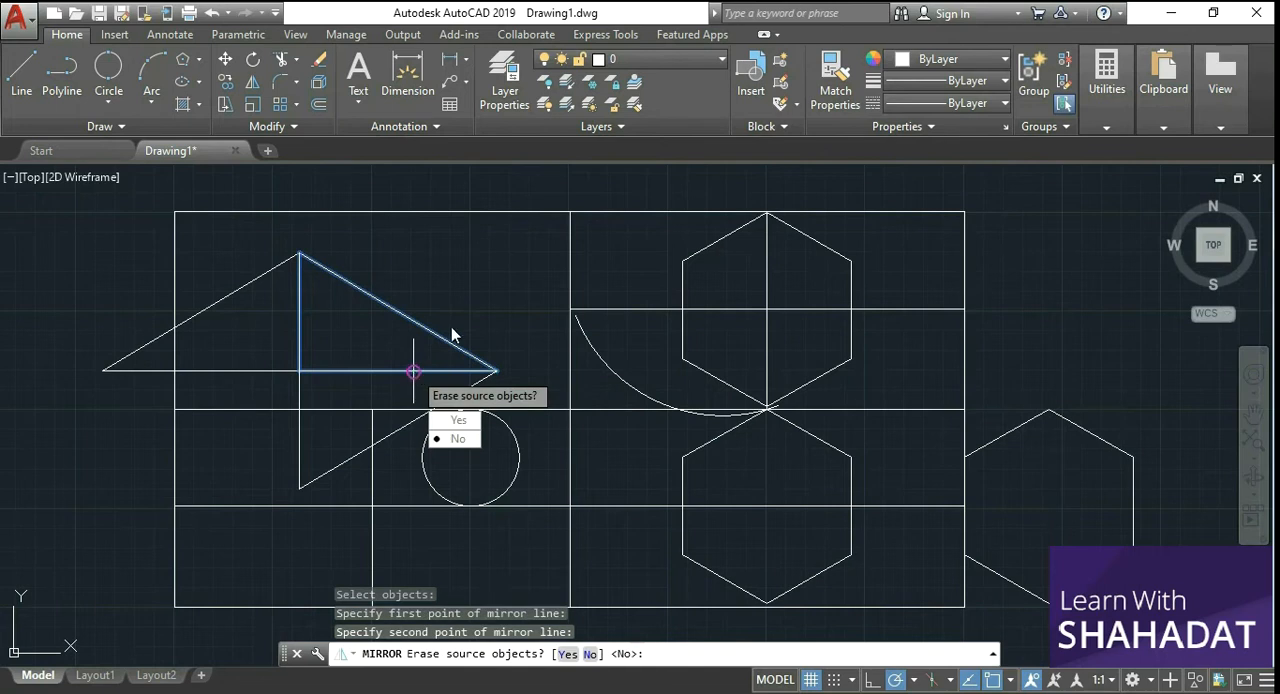
left_click(459, 438)
Step: Try trimming the line segments inside the upper hexagon, using the hexagon and both crossing lines as cutting edges, and undo the trim
scroll(424, 330, "down", 2)
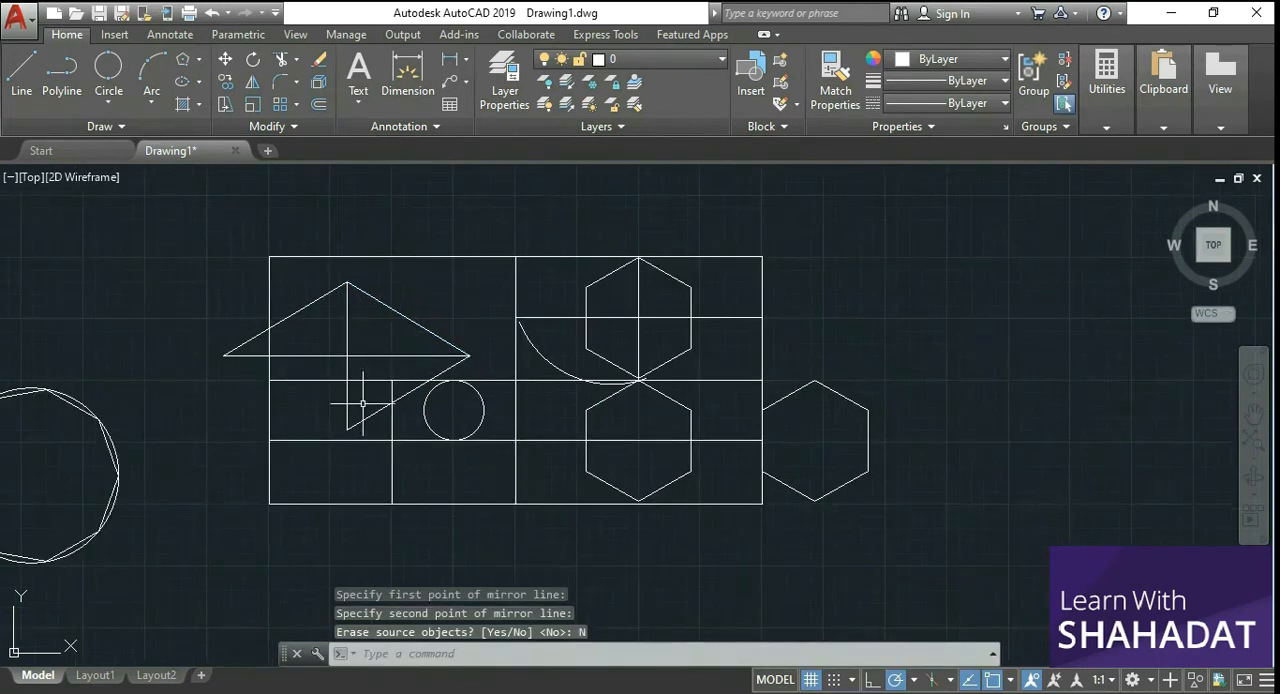
scroll(363, 404, "up", 2)
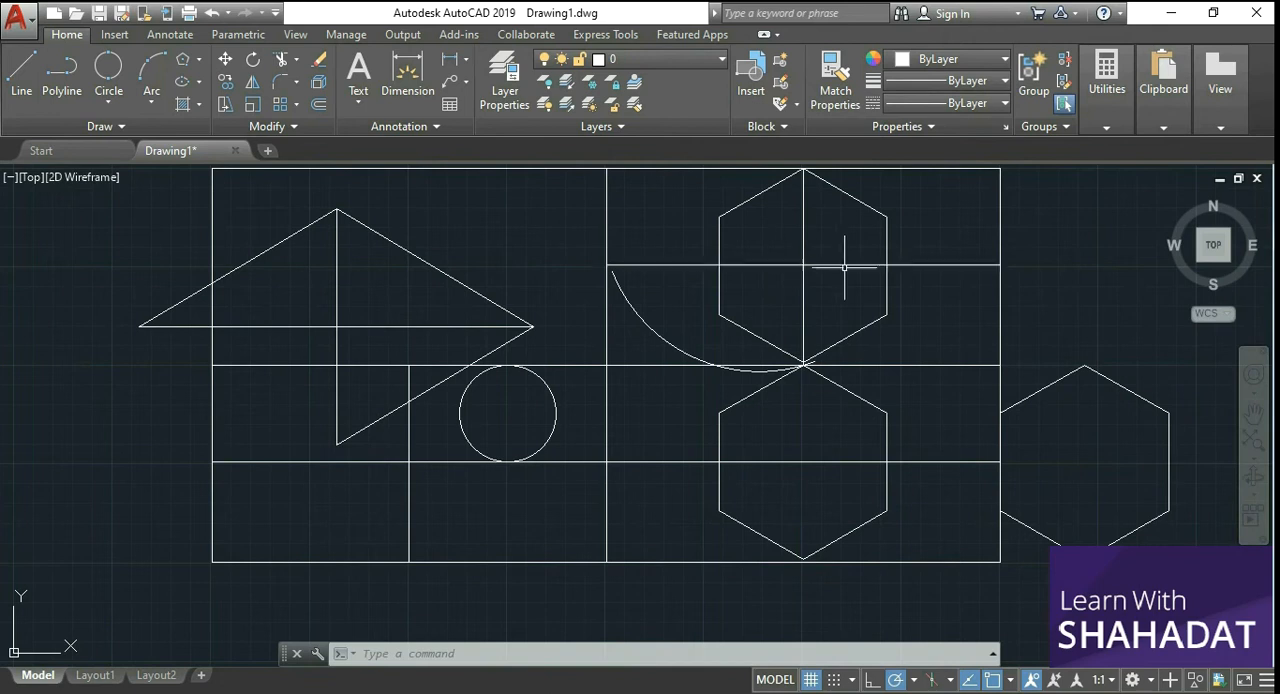
scroll(943, 234, "down", 3)
scroll(942, 235, "up", 5)
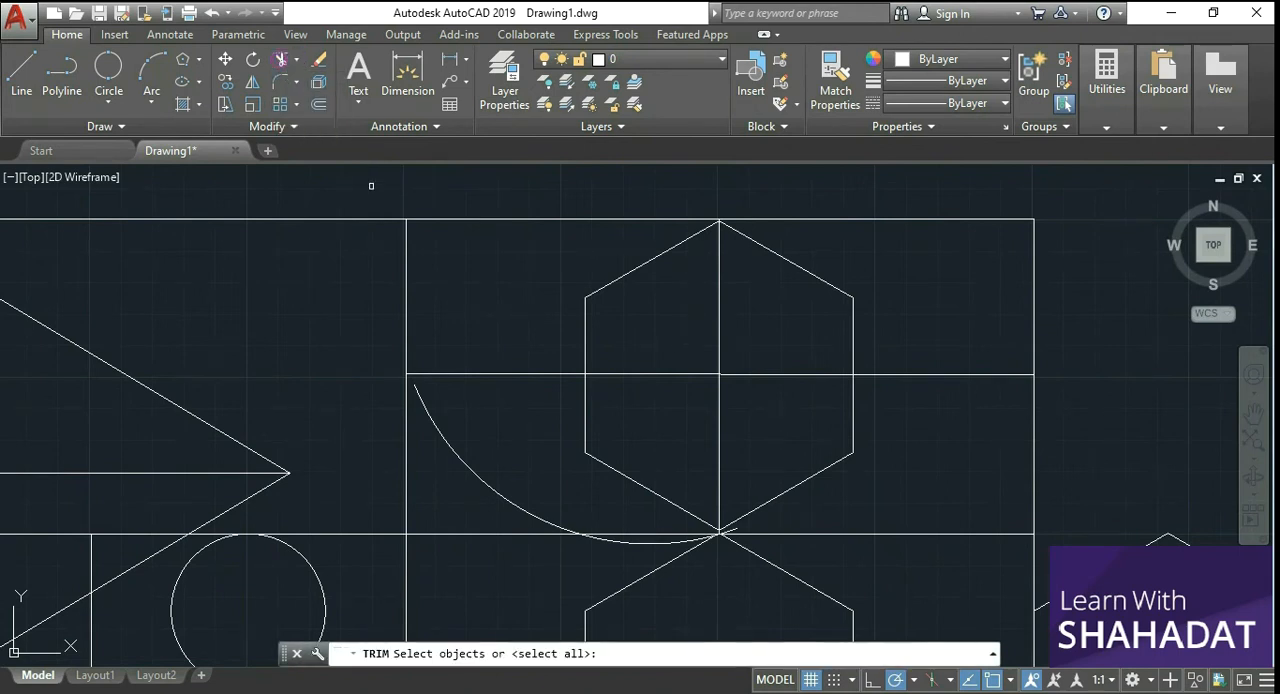
left_click(545, 374)
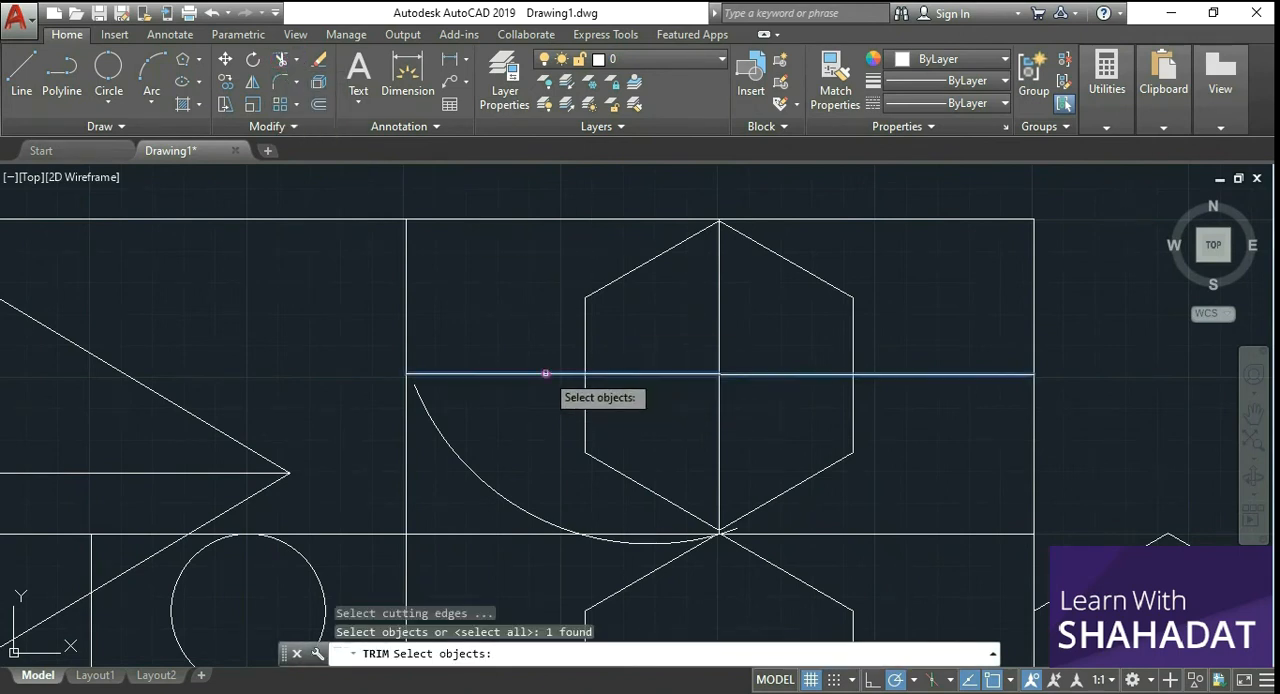
left_click(585, 332)
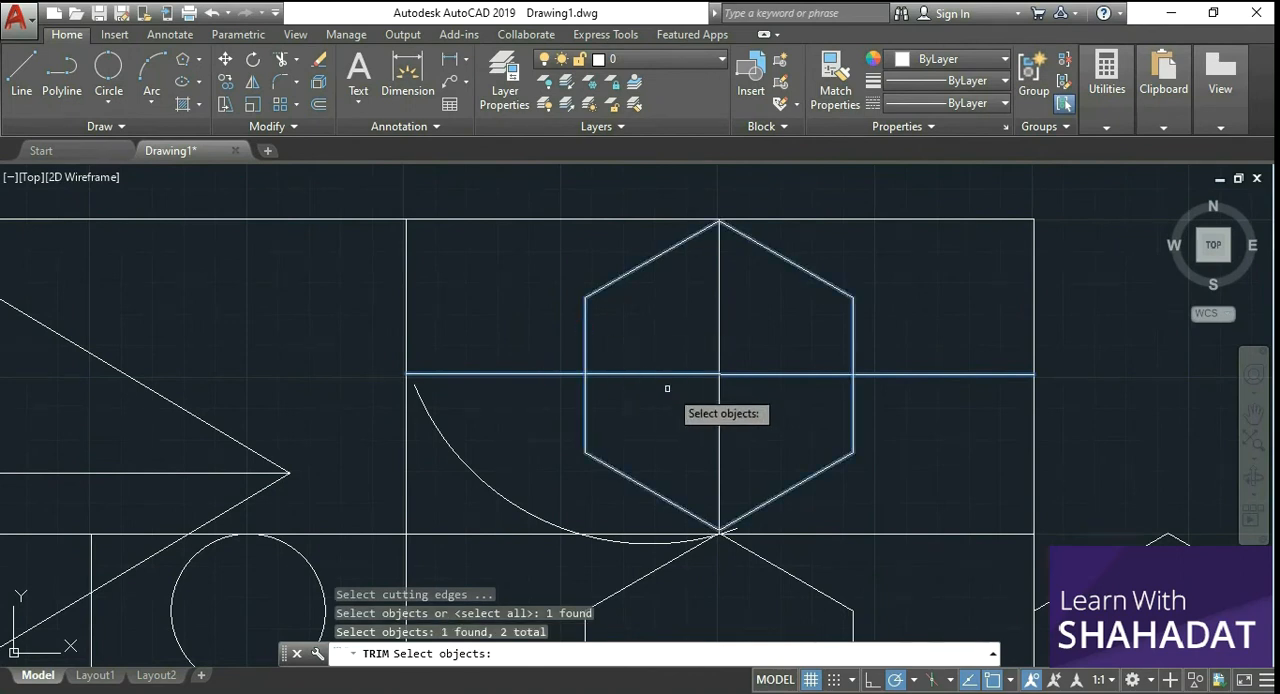
left_click(720, 432)
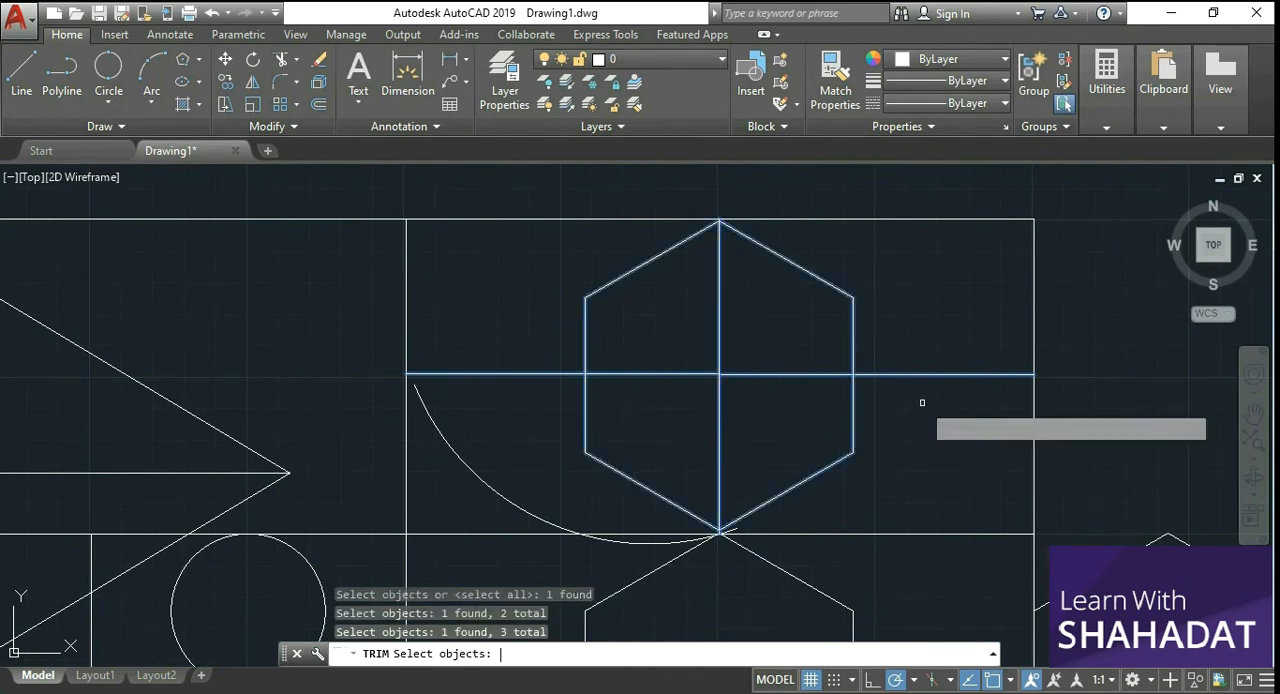
key("Return")
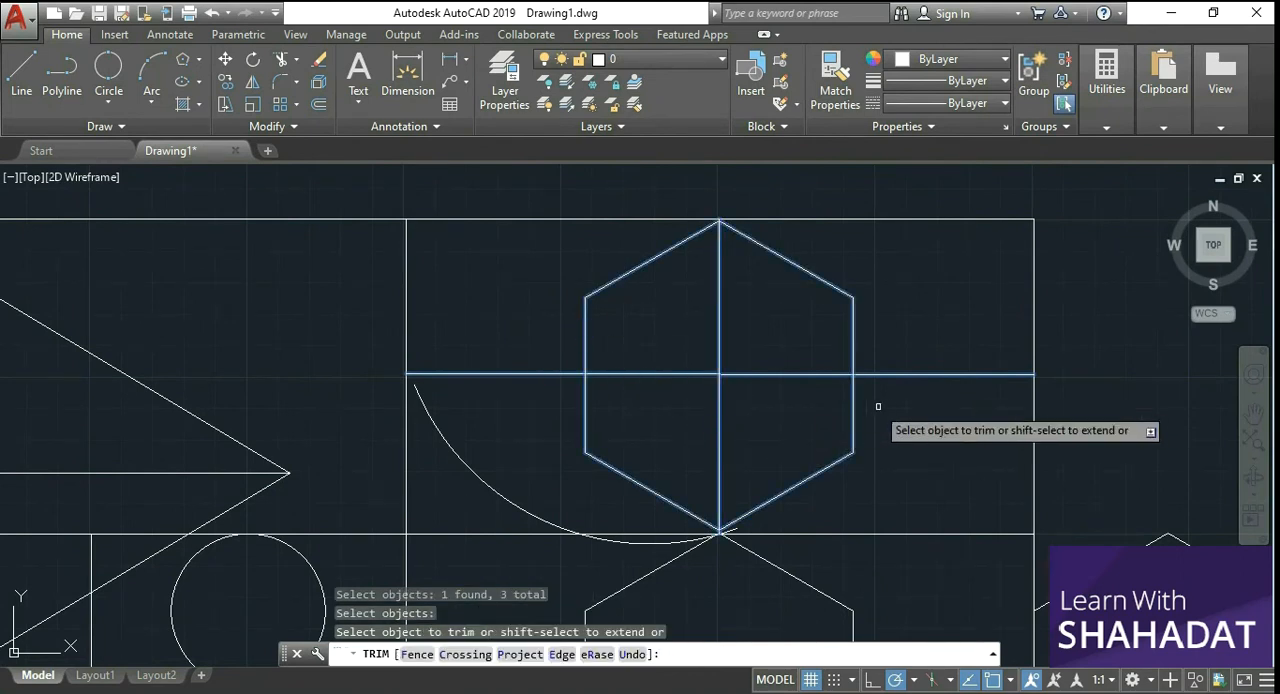
left_click(795, 379)
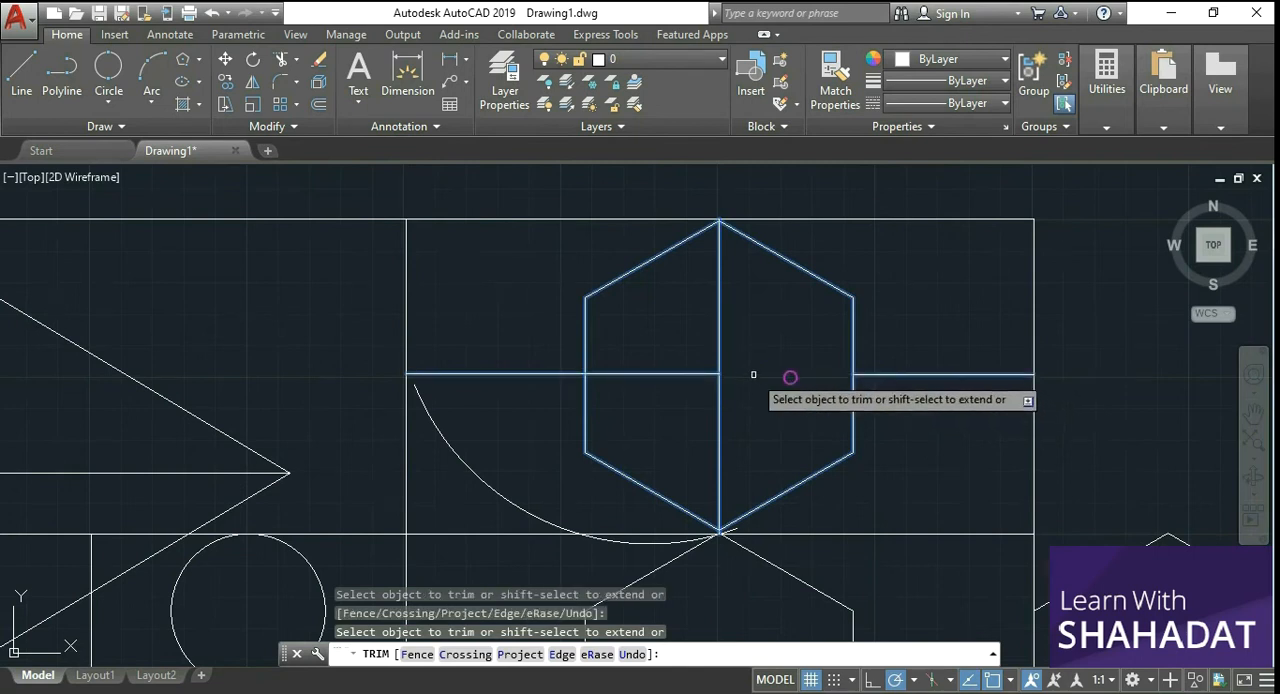
left_click(662, 375)
left_click(721, 430)
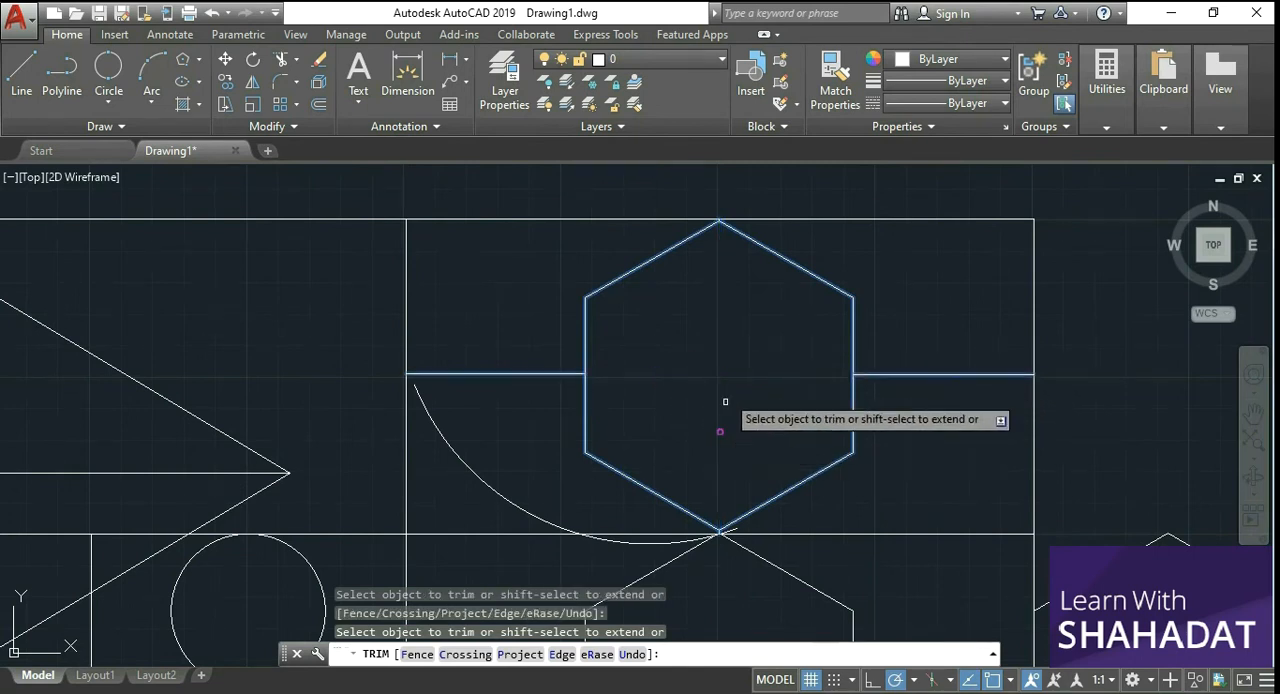
key("Return")
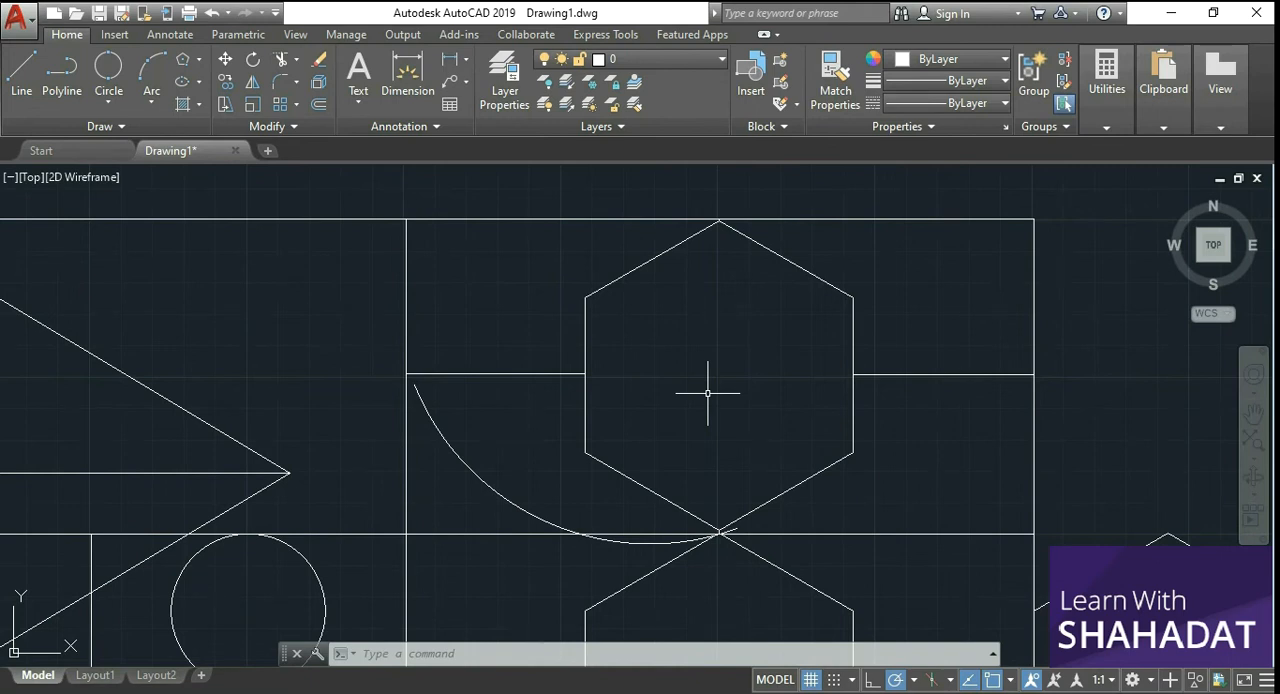
key("ctrl+z")
key("ctrl+z")
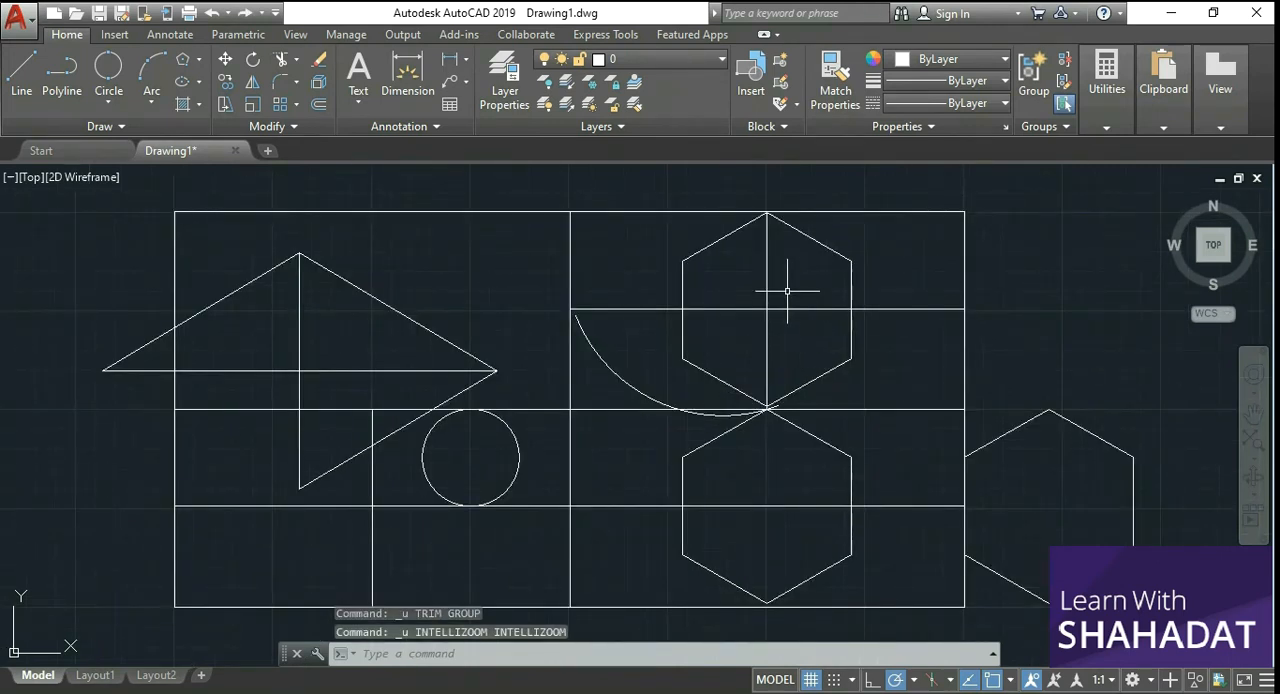
Step: Trim away the horizontal and vertical line portions inside the upper hexagon, with both lines and the hexagon as cutting edges
scroll(787, 291, "up", 2)
scroll(840, 212, "up", 2)
scroll(866, 200, "down", 2)
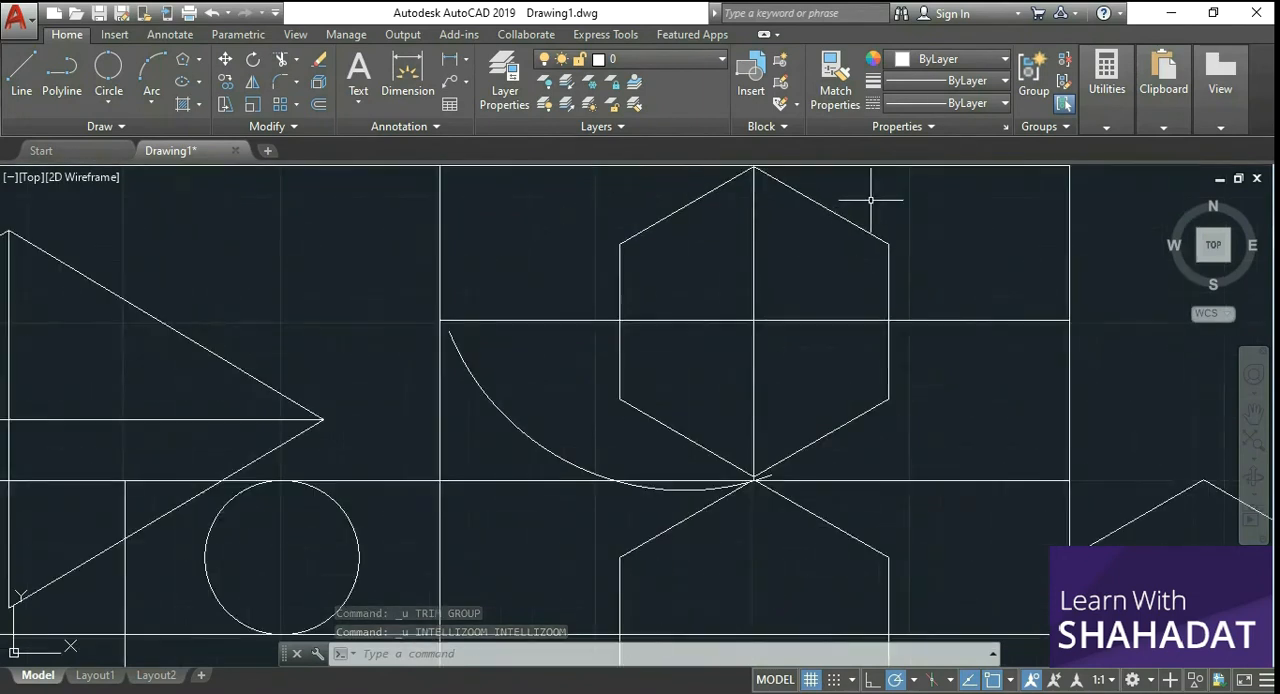
left_click(283, 58)
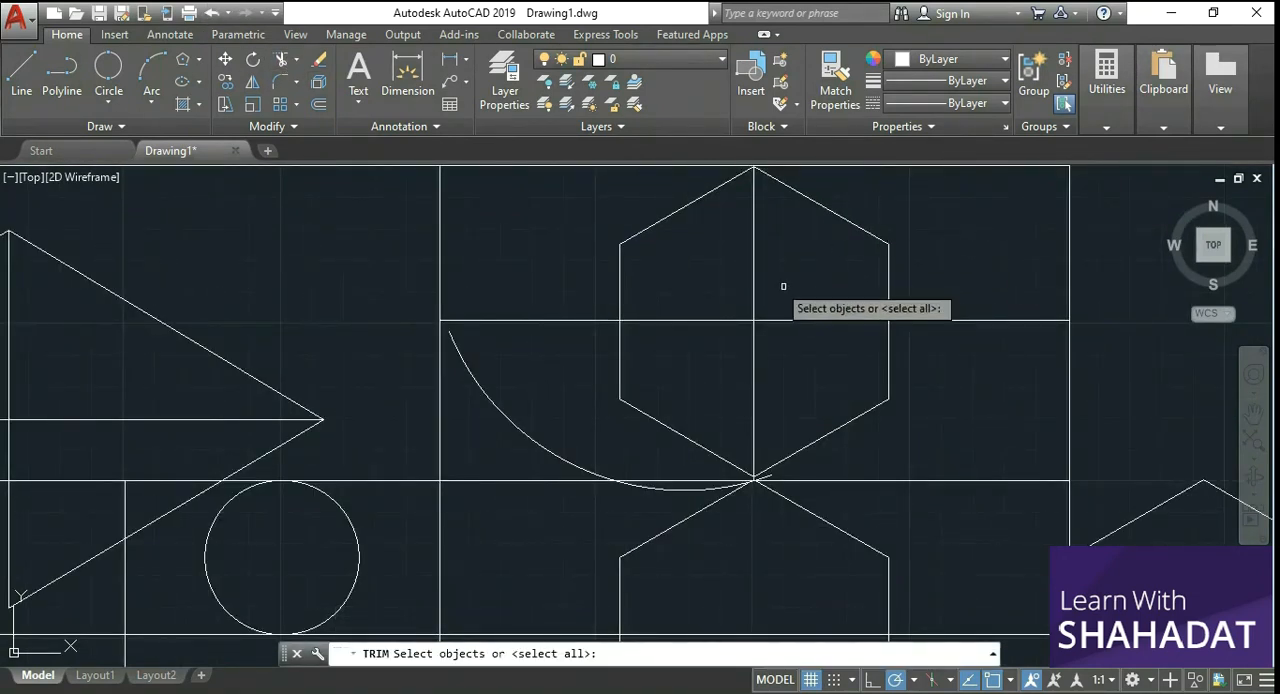
left_click(755, 264)
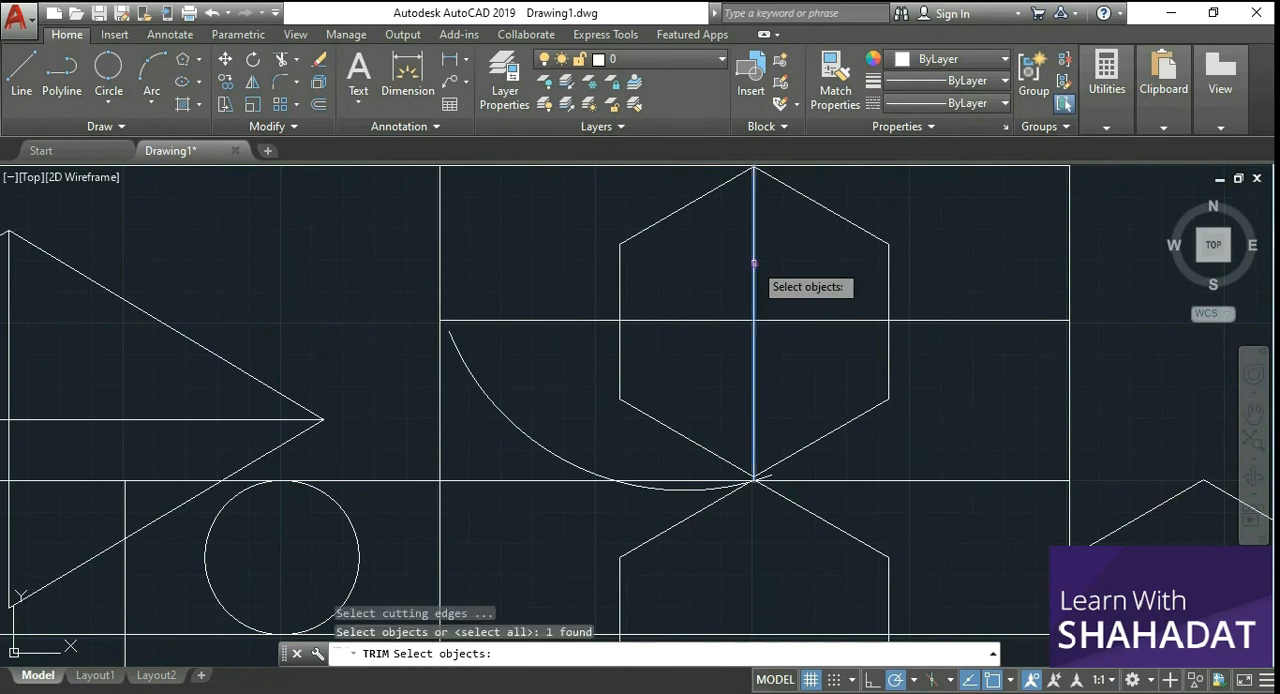
left_click(683, 320)
left_click(660, 219)
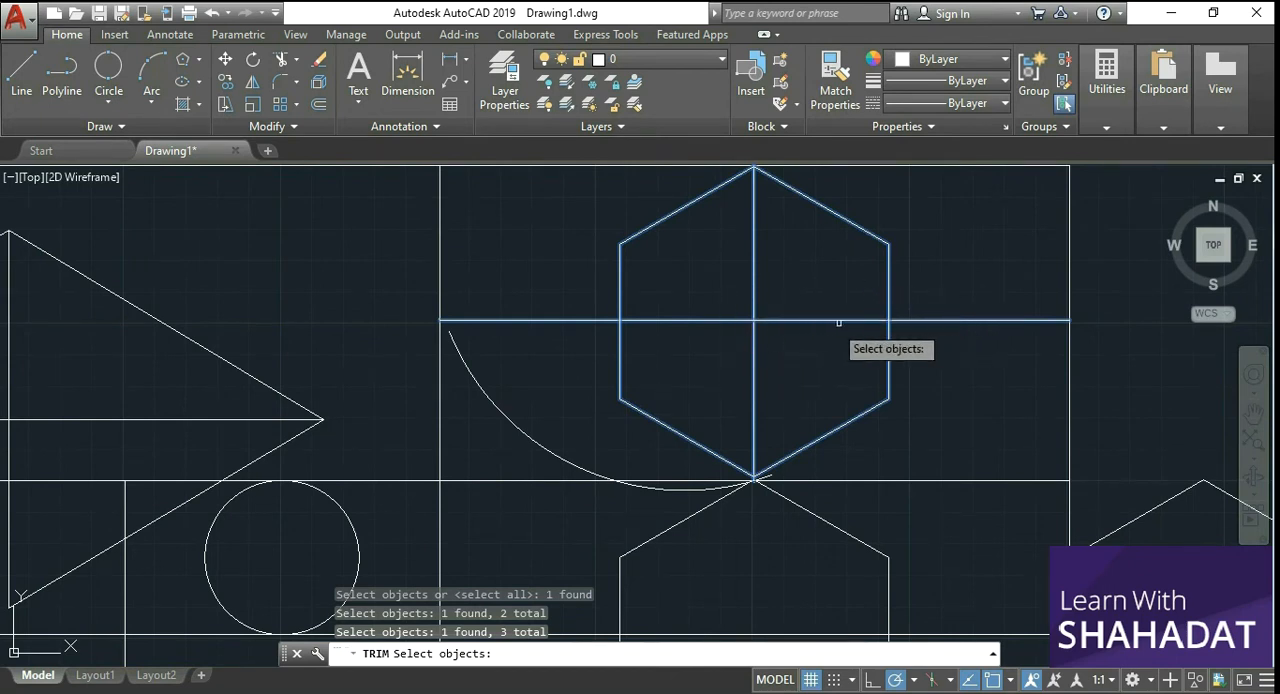
key("Return")
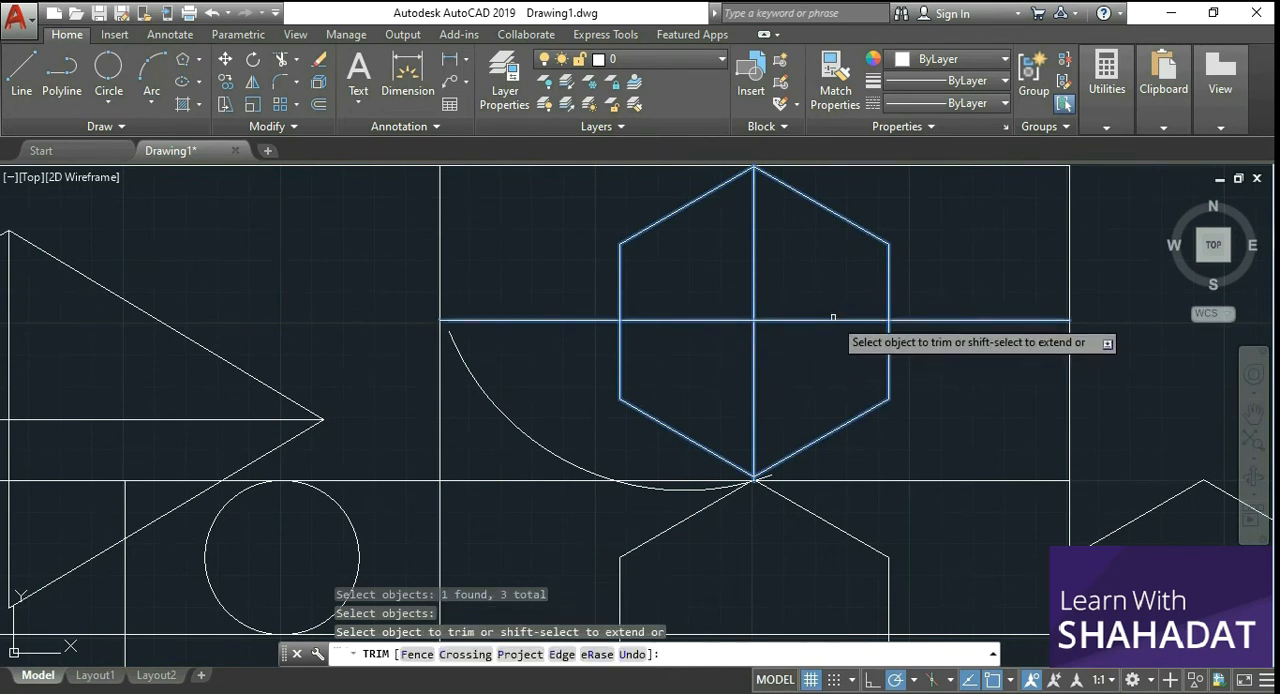
left_click(827, 320)
left_click(752, 272)
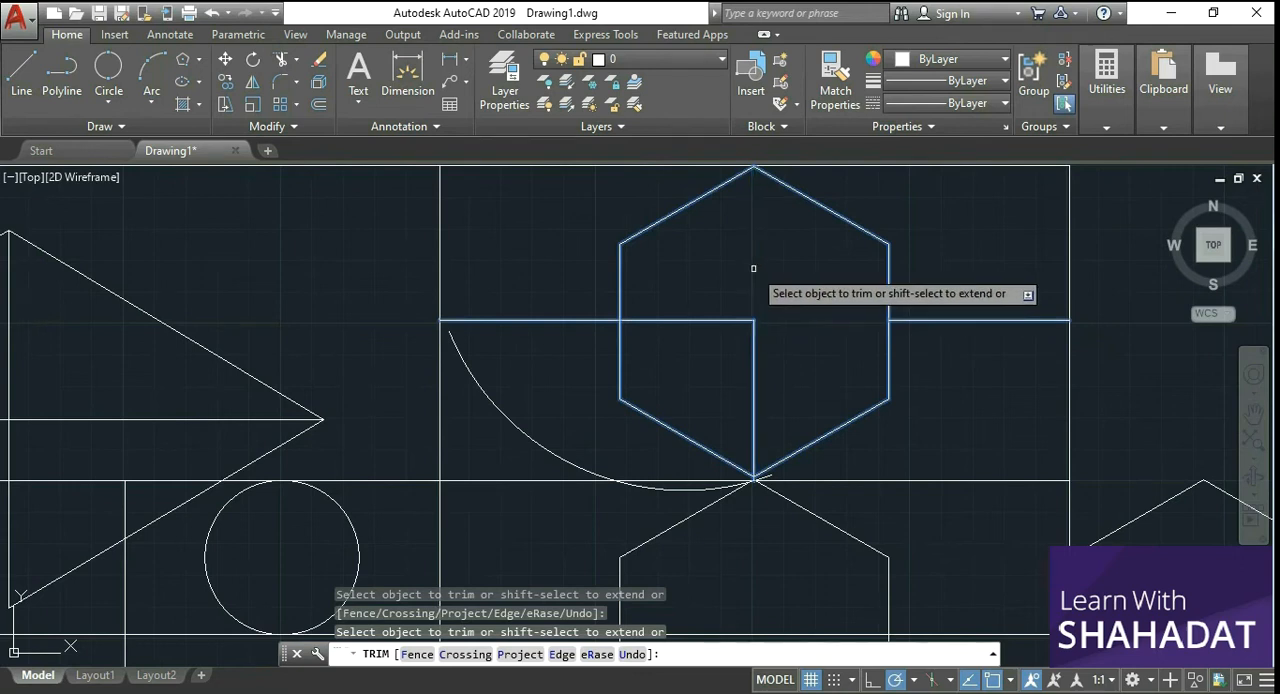
left_click(715, 319)
left_click(754, 399)
key("Return")
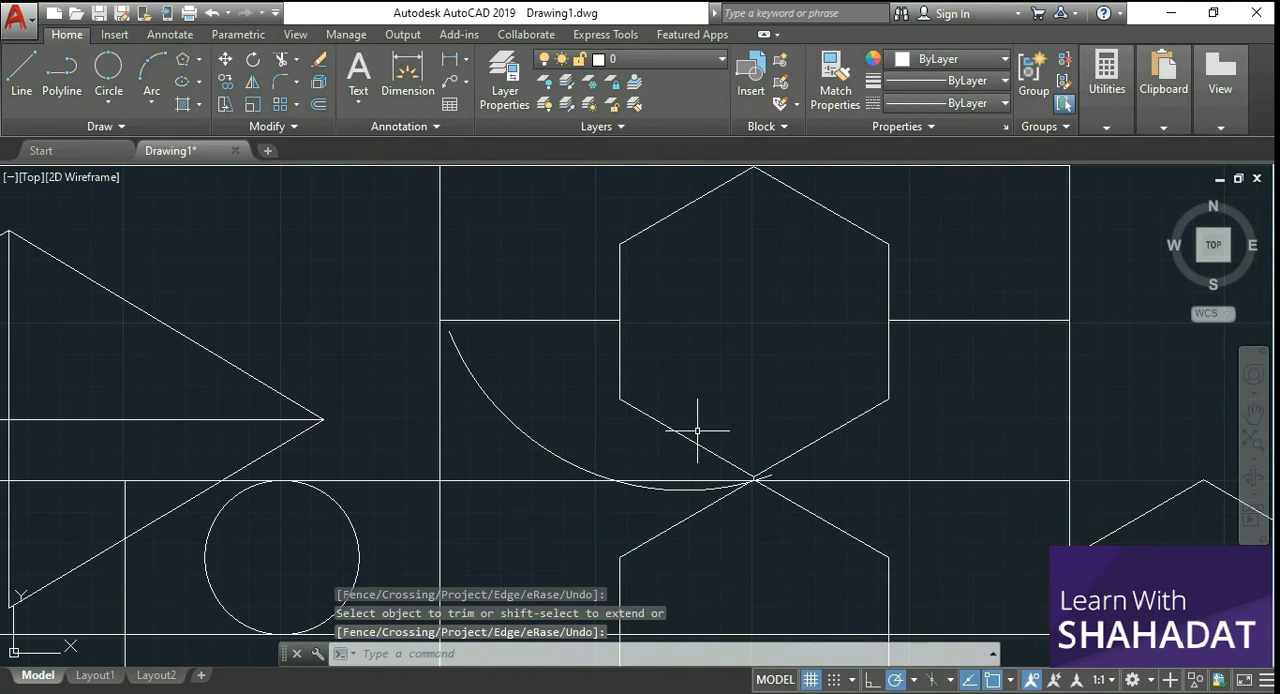
Step: Trim the rectangle's horizontal middle line between its two intersections with the arc, using the line and the arc as cutting edges
scroll(697, 431, "down", 5)
scroll(654, 517, "up", 2)
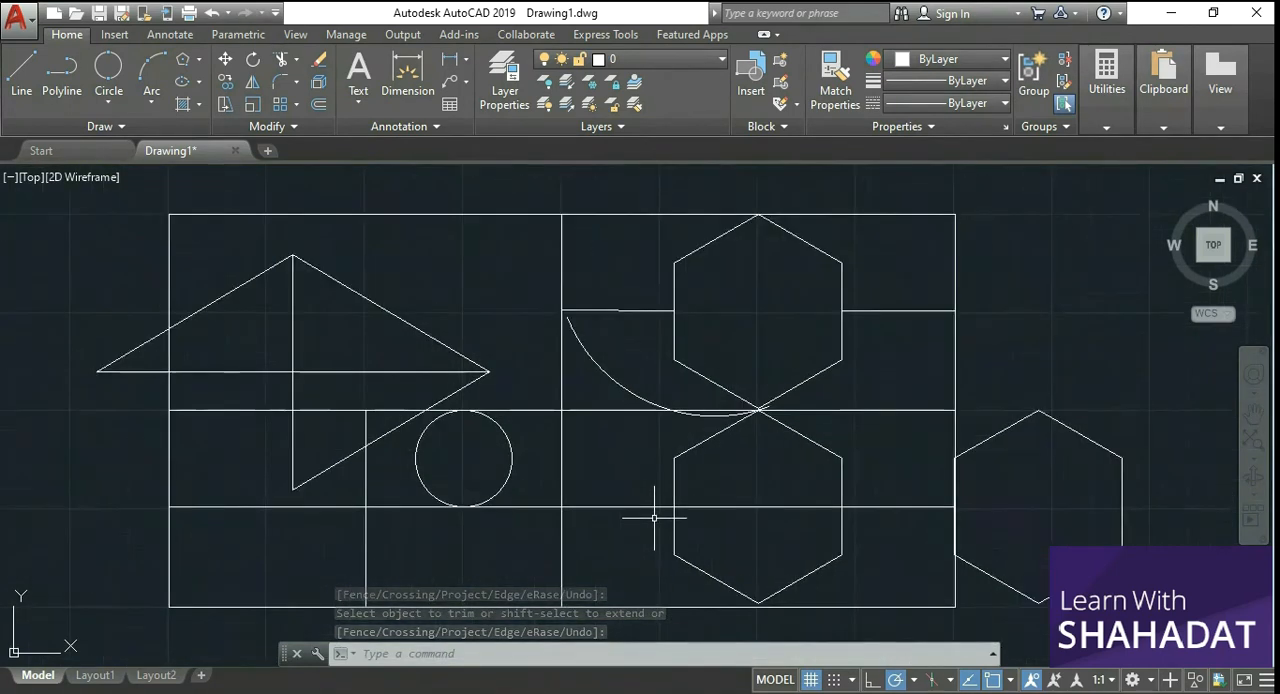
scroll(363, 449, "up", 2)
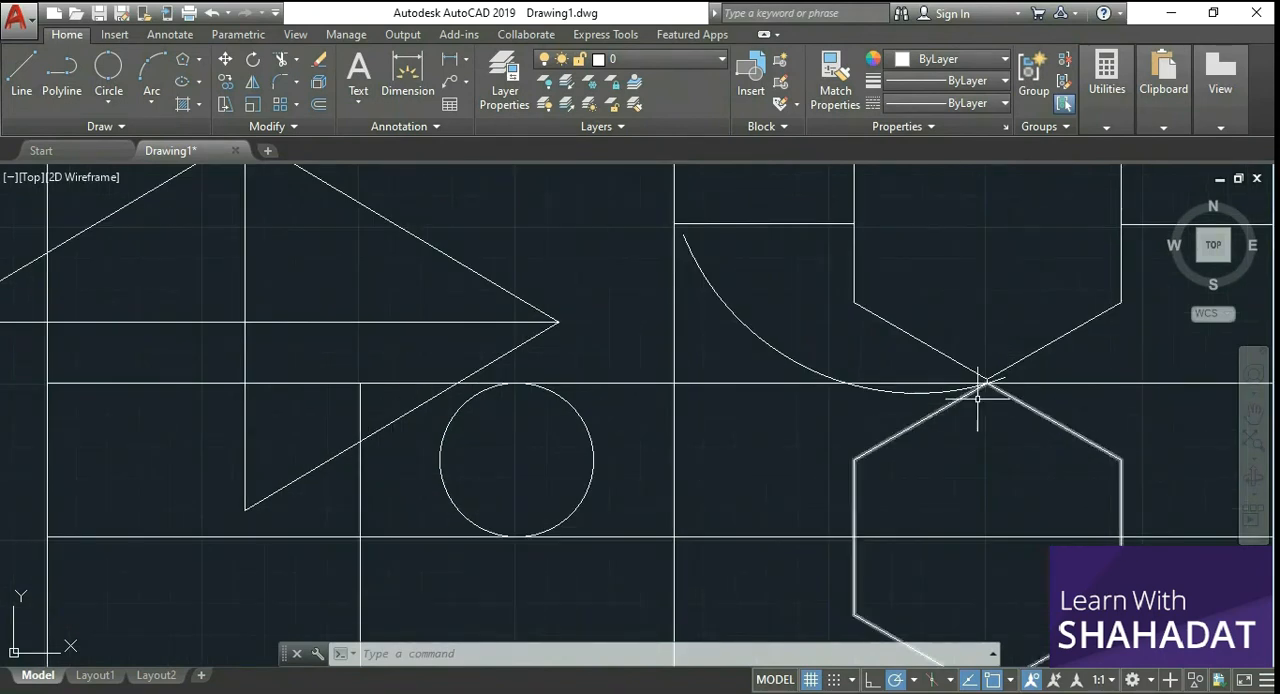
scroll(979, 360, "up", 3)
scroll(1125, 402, "up", 2)
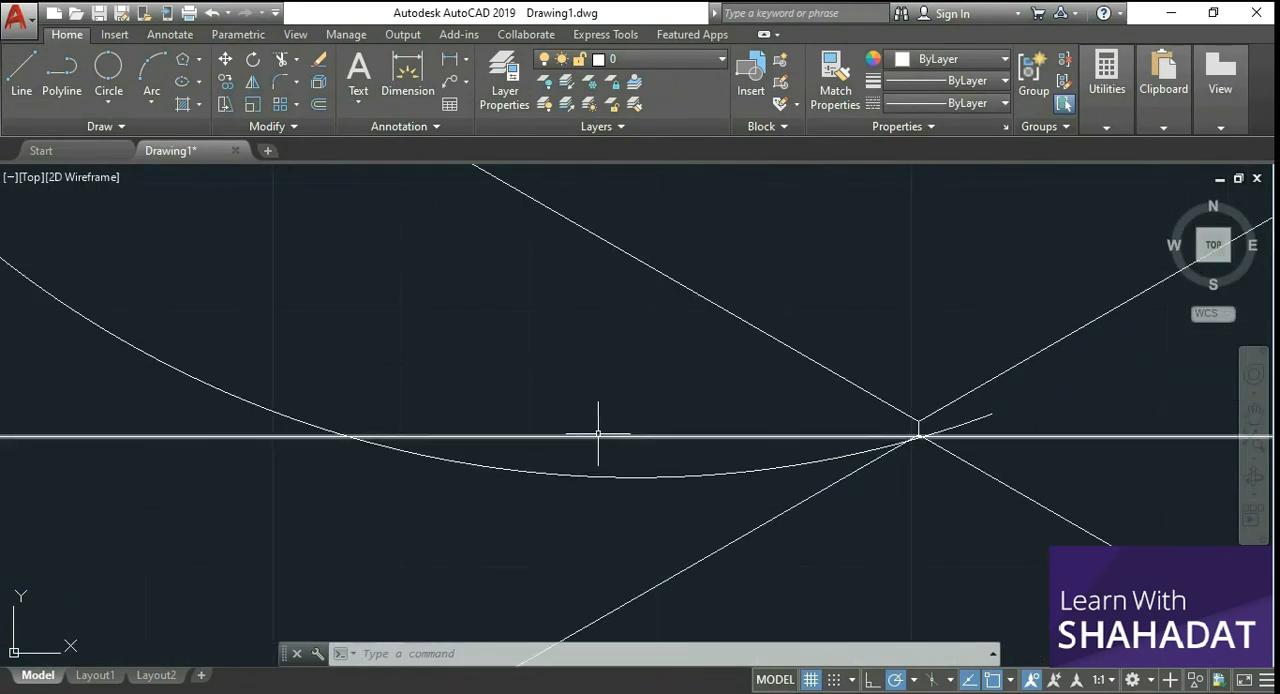
left_click(281, 59)
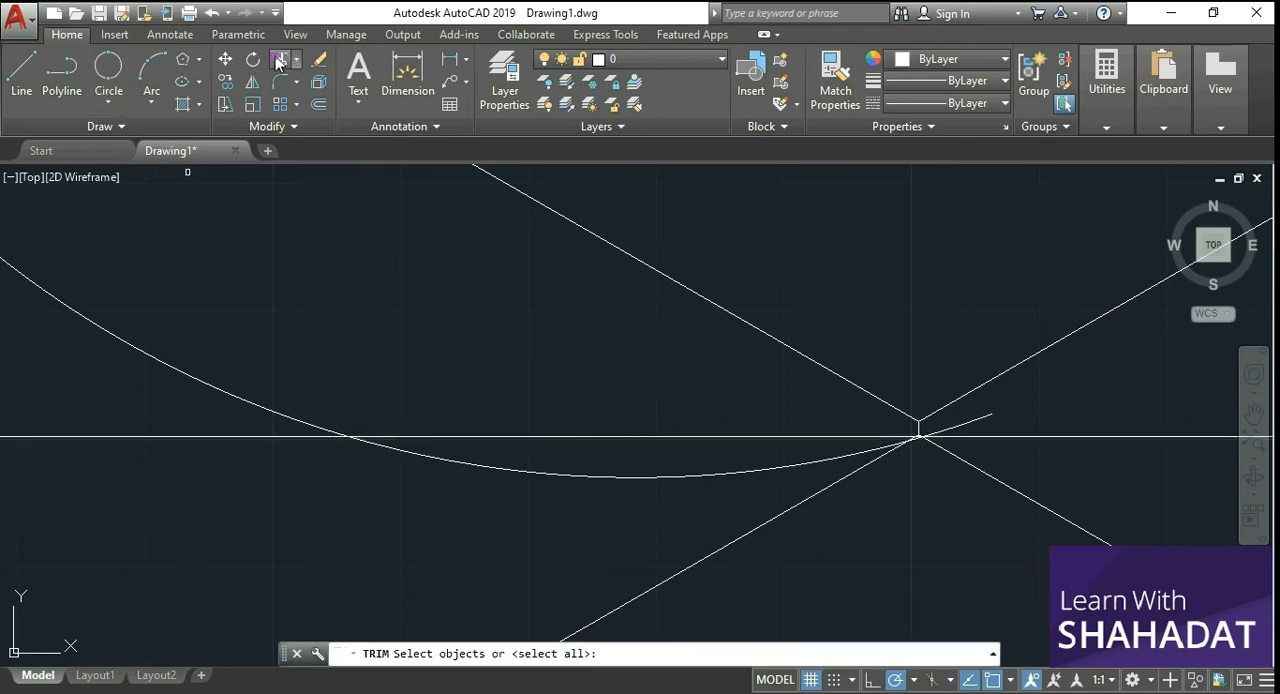
left_click(280, 437)
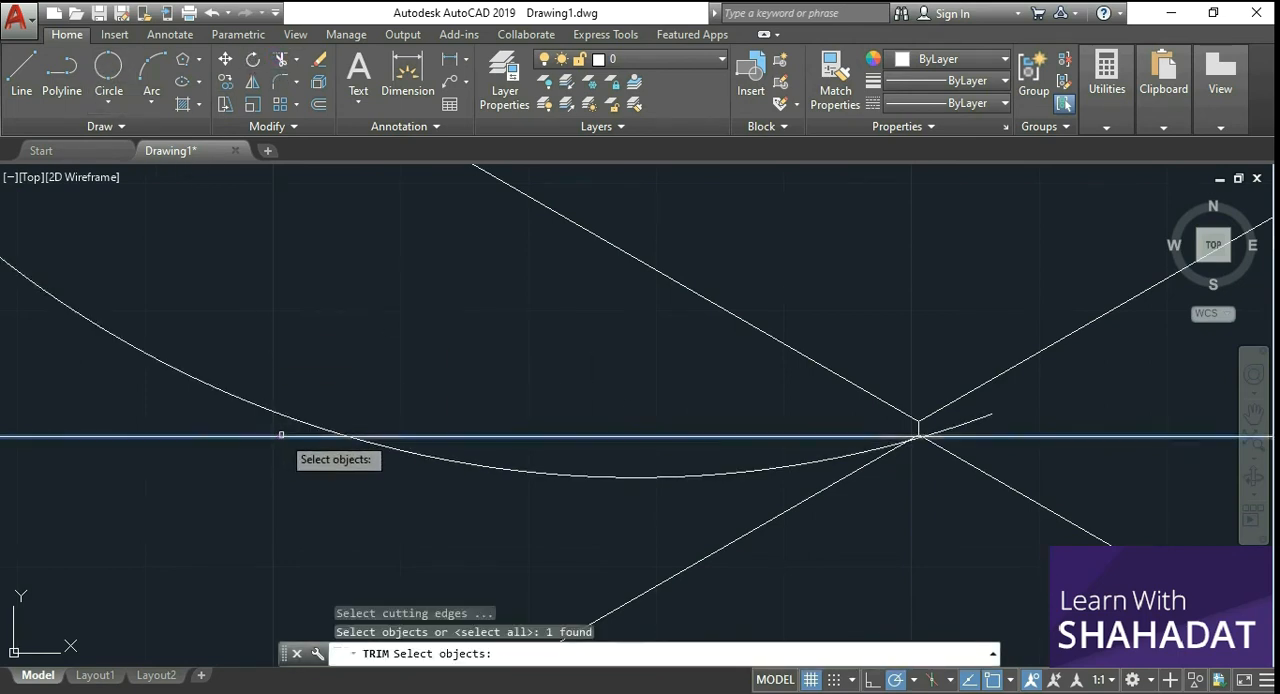
left_click(282, 415)
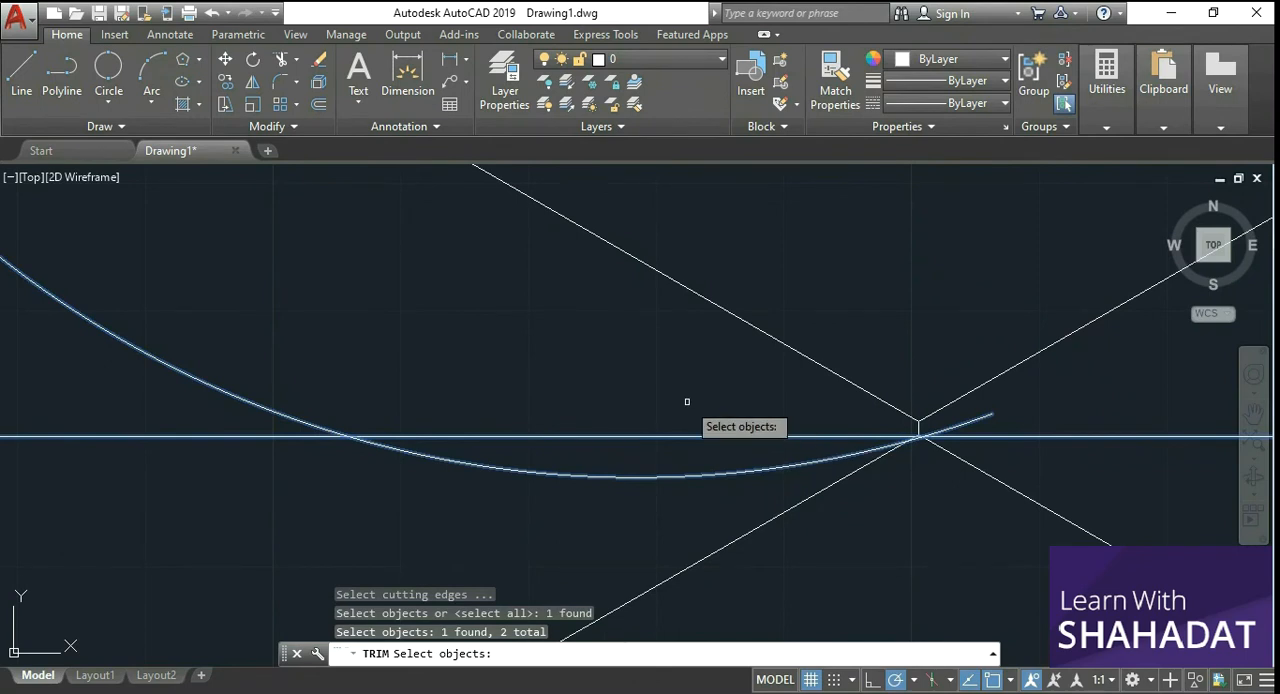
key("Return")
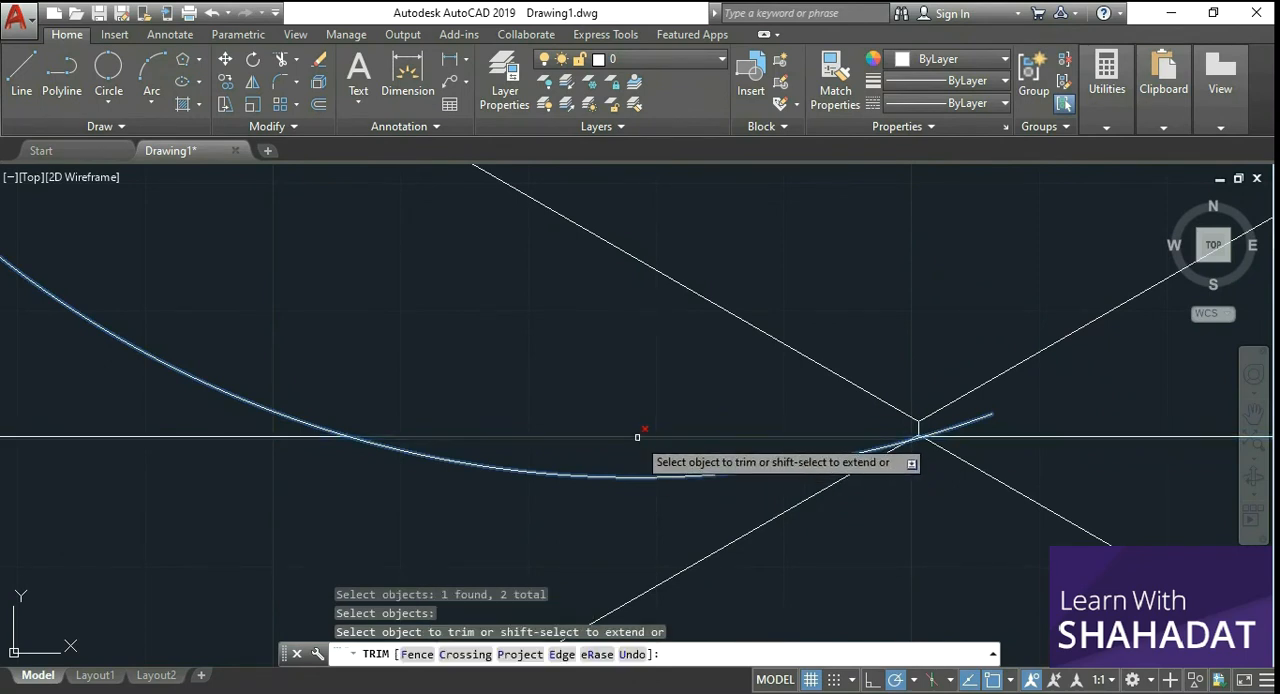
left_click(637, 437)
key("Return")
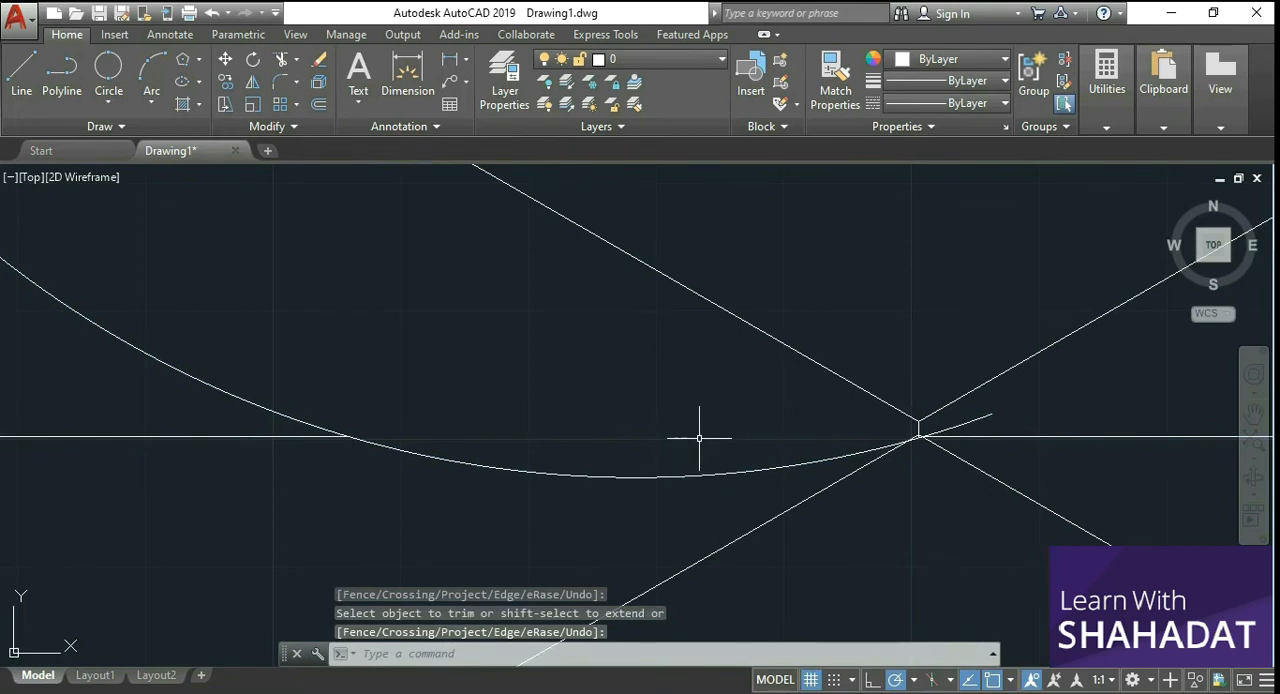
Step: Move the circle out of the rectangle into the empty area above and to the right of the outer hexagon
scroll(699, 437, "down", 3)
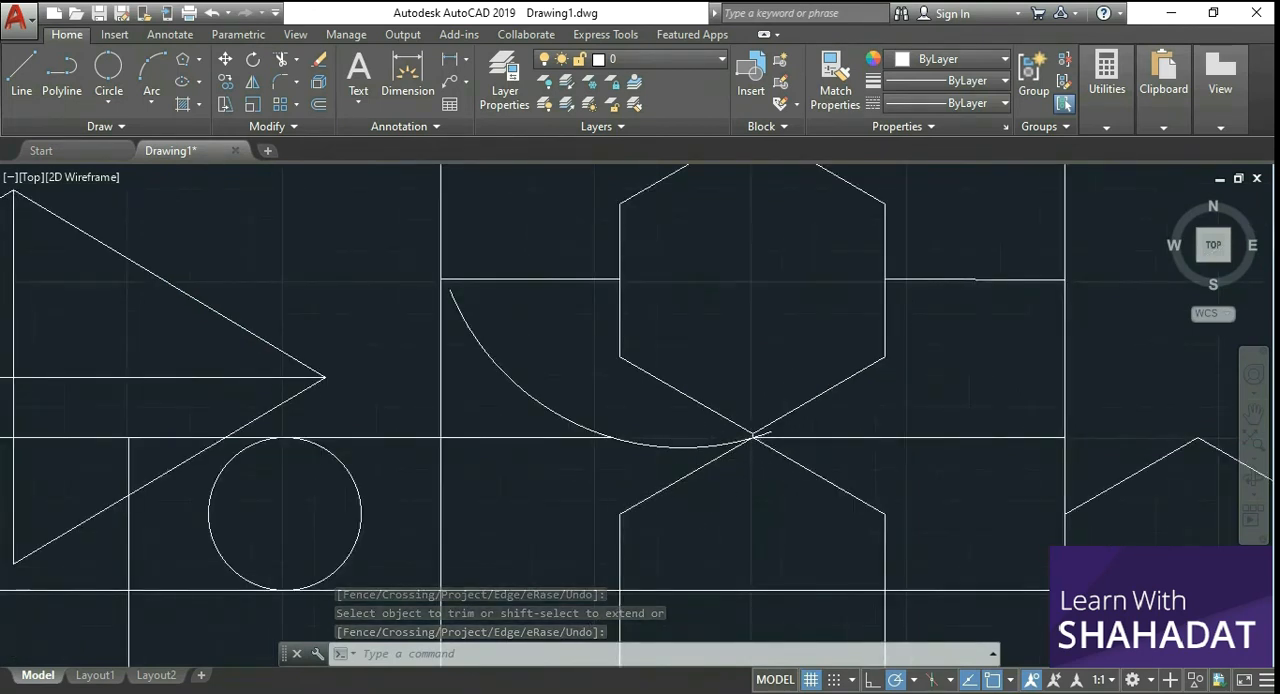
scroll(670, 515, "down", 2)
scroll(638, 585, "up", 2)
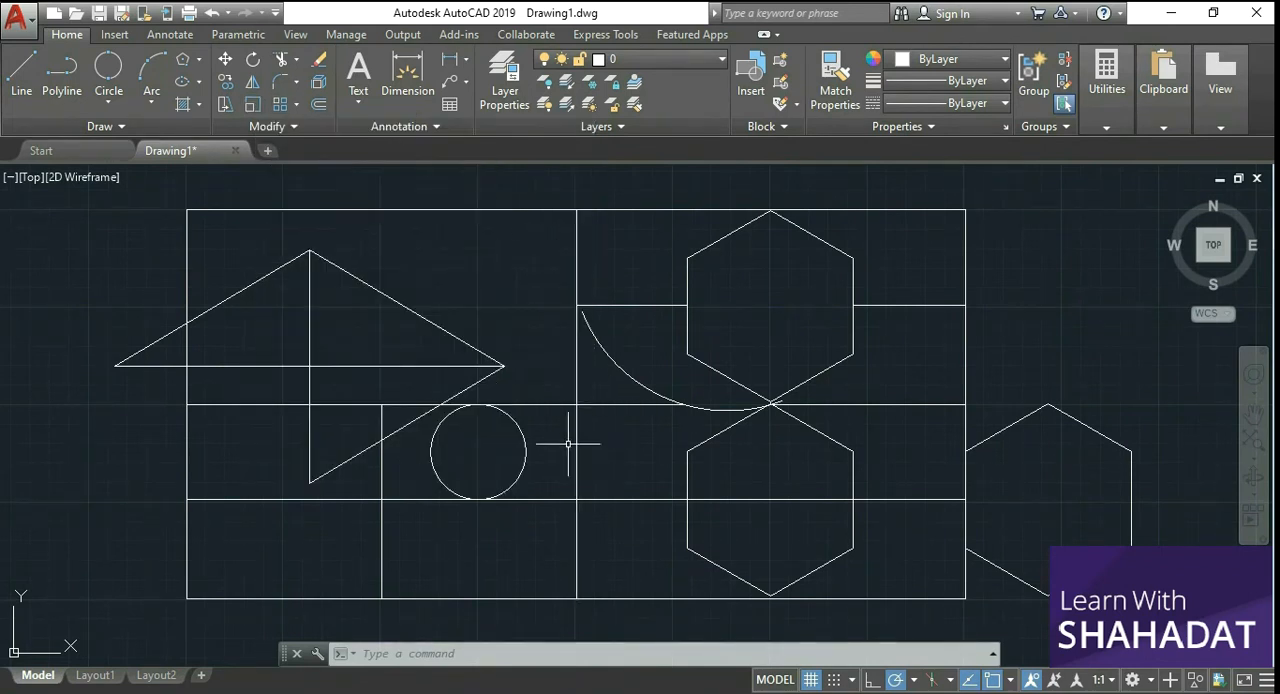
scroll(496, 474, "down", 7)
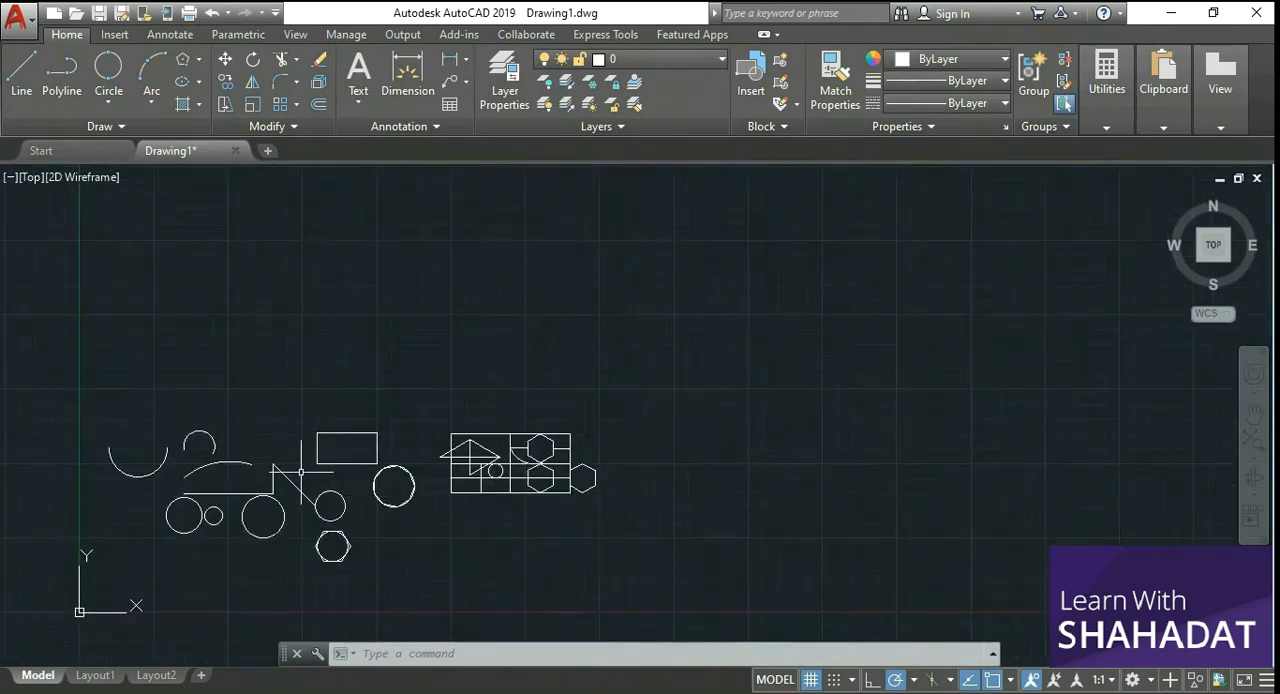
scroll(508, 503, "up", 8)
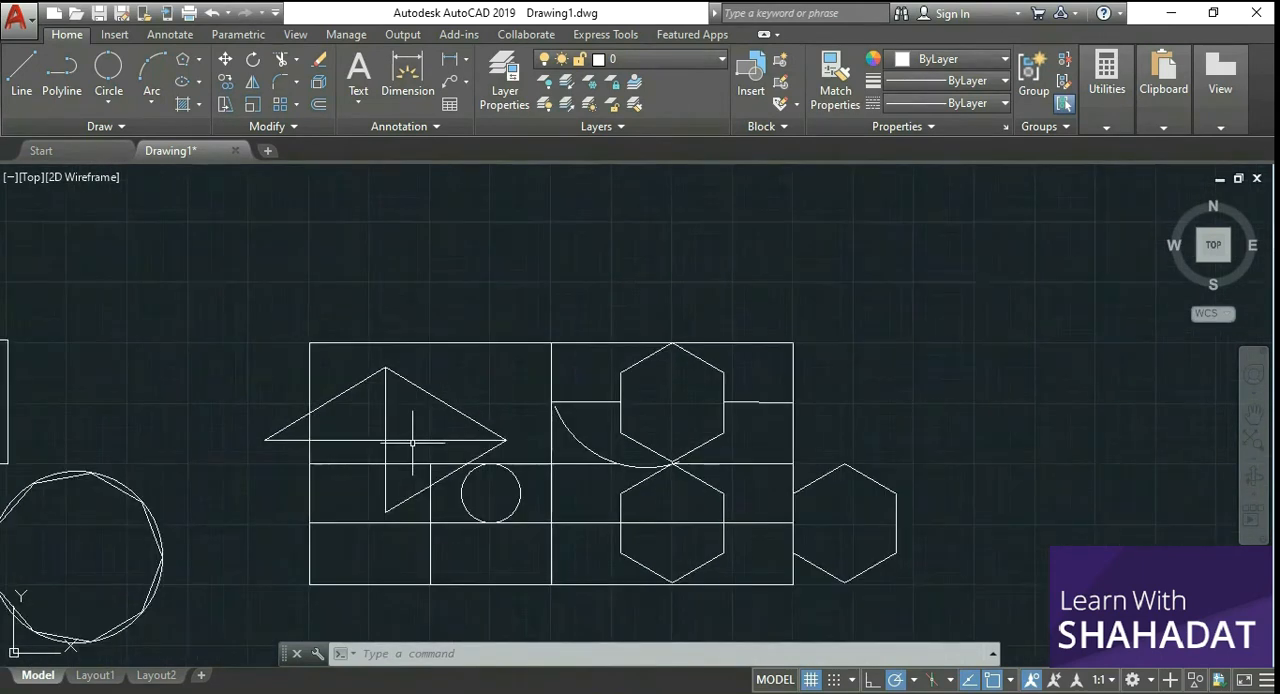
scroll(412, 441, "down", 3)
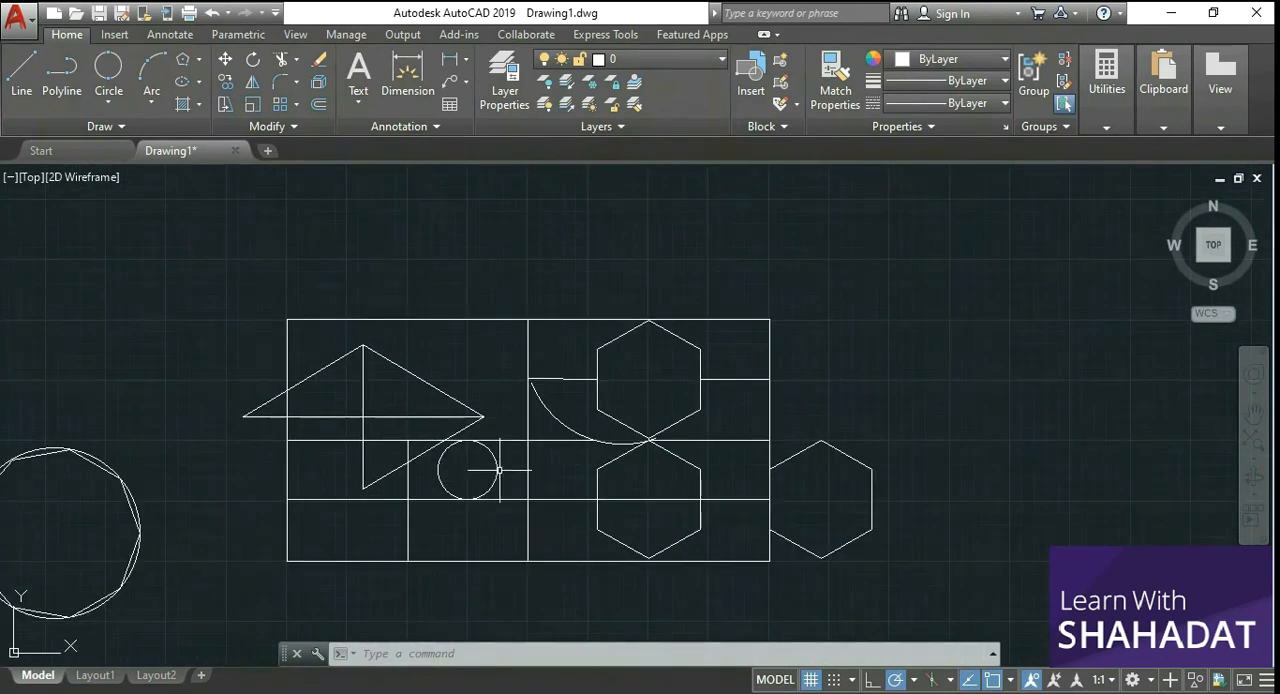
left_click(498, 469)
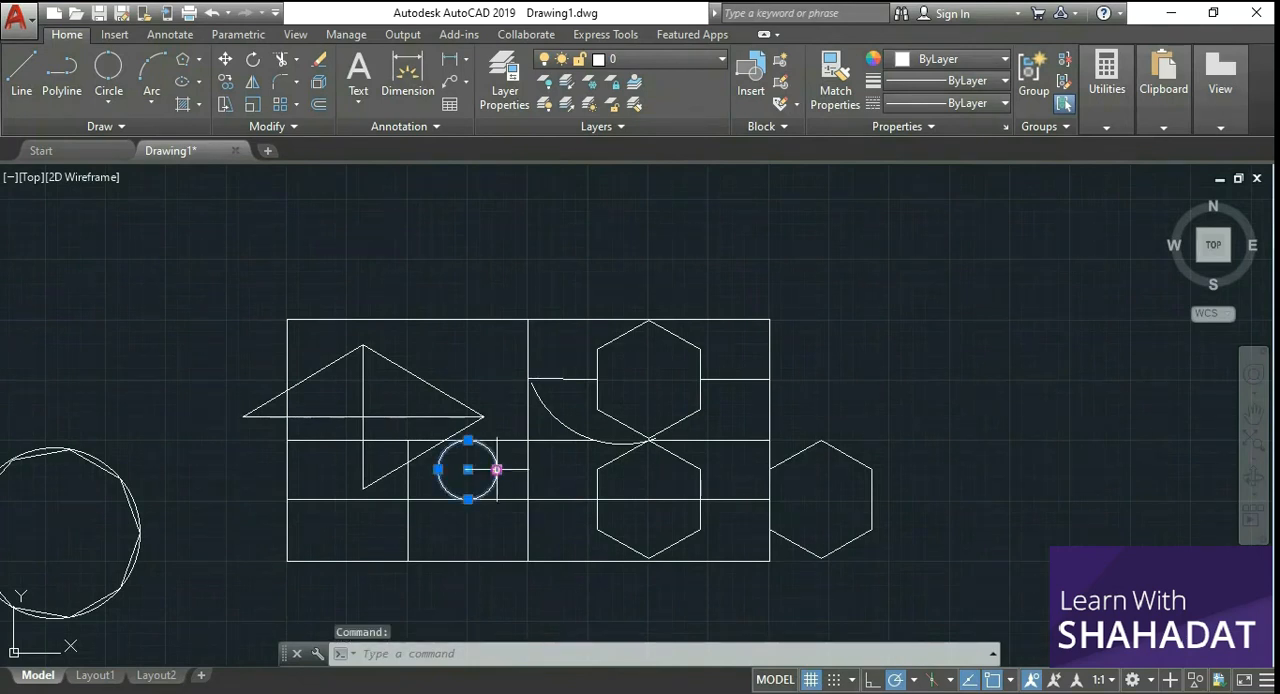
left_click(225, 59)
left_click(487, 483)
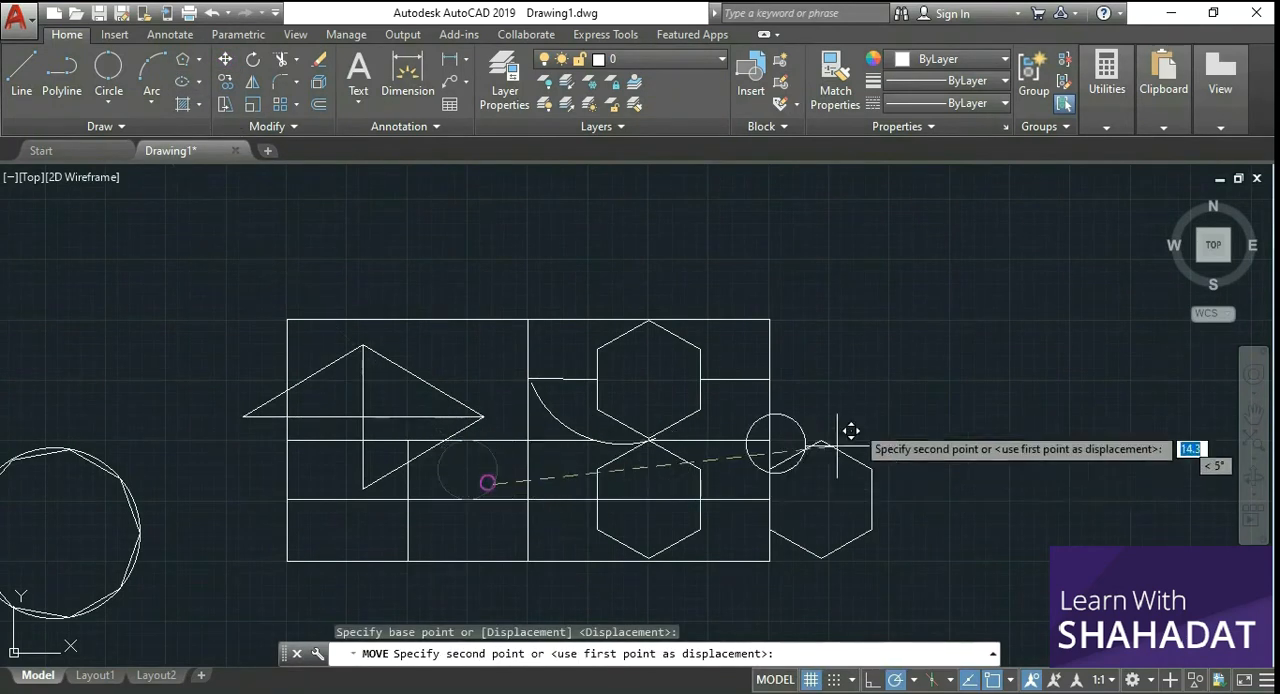
left_click(902, 355)
Step: Scale the circle outside the rectangle down to about 0.2 of its size, using a base point near its upper edge
scroll(988, 297, "up", 2)
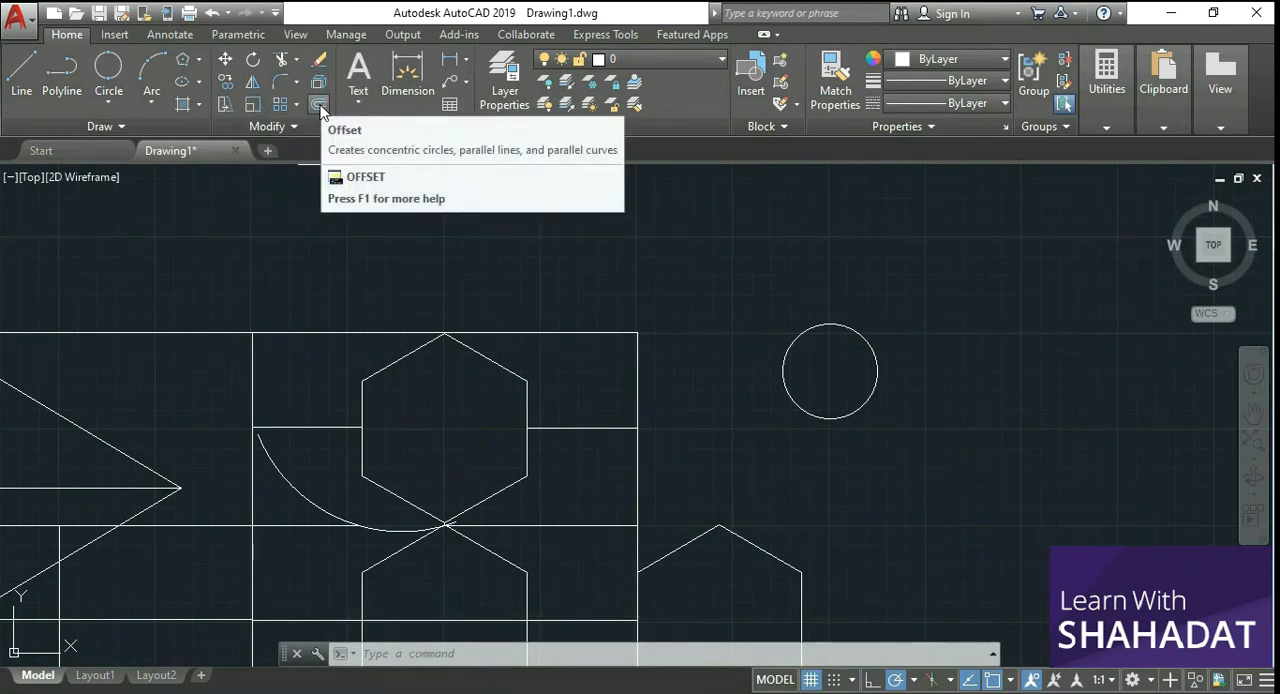
left_click(255, 103)
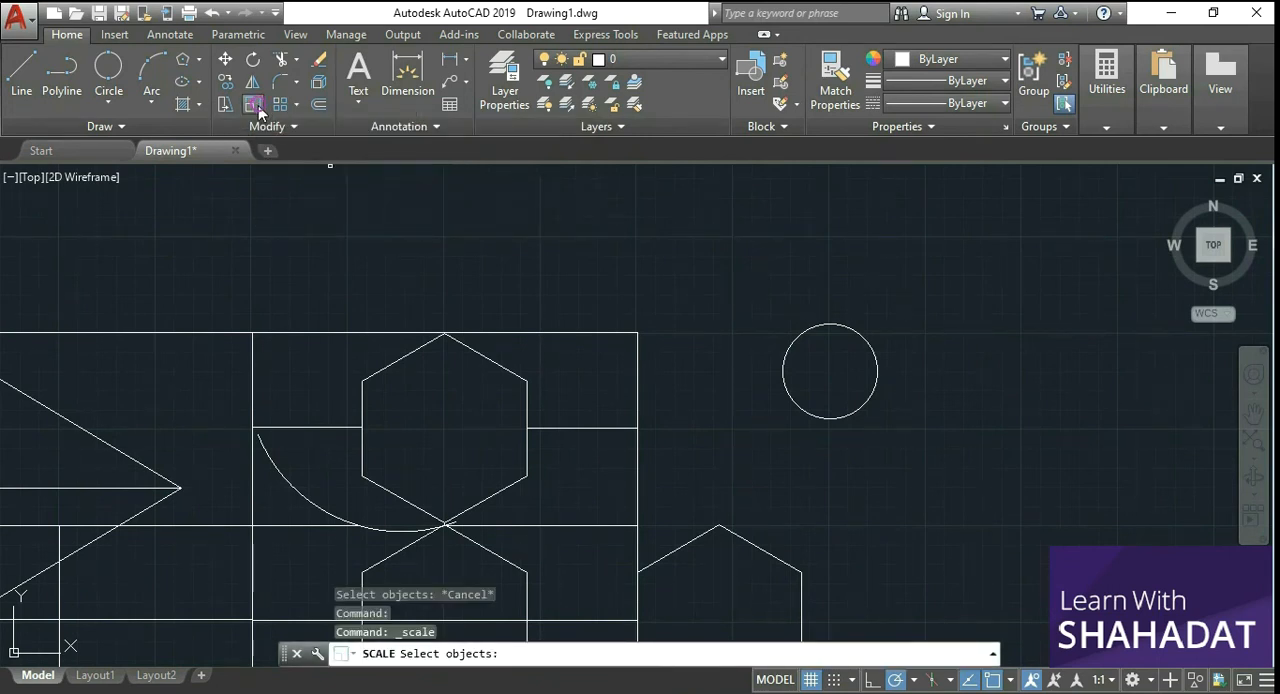
left_click(820, 325)
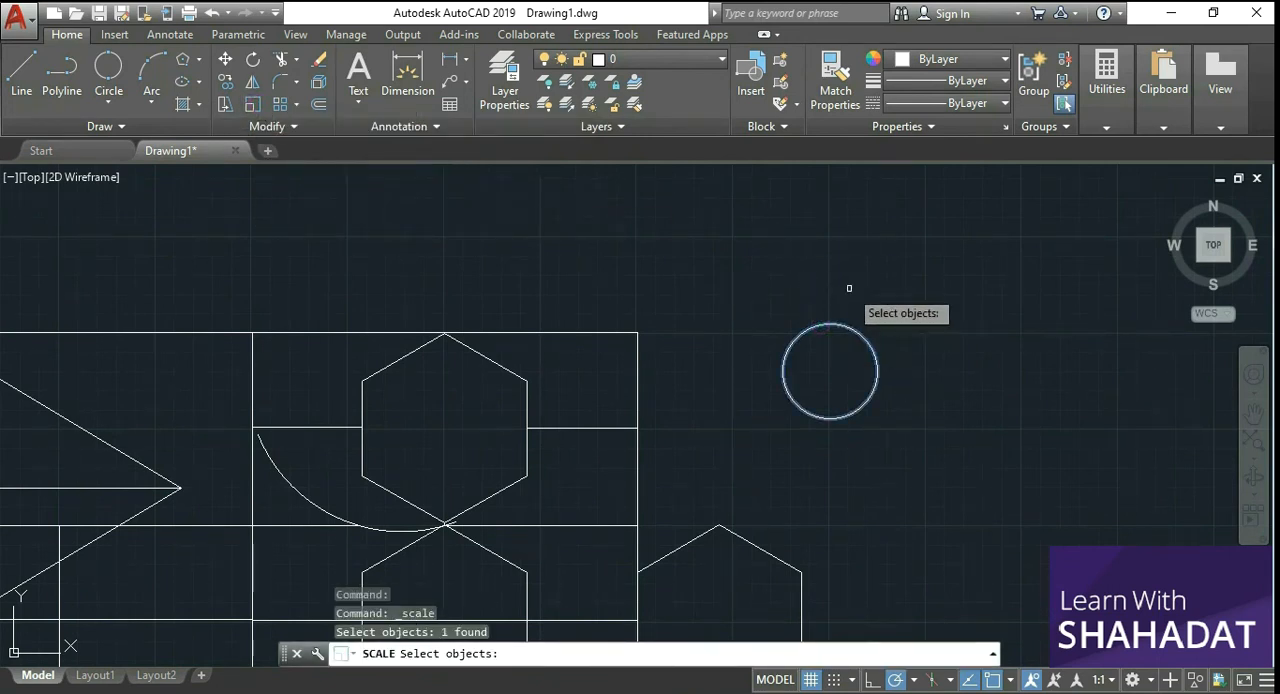
key("Return")
left_click(848, 330)
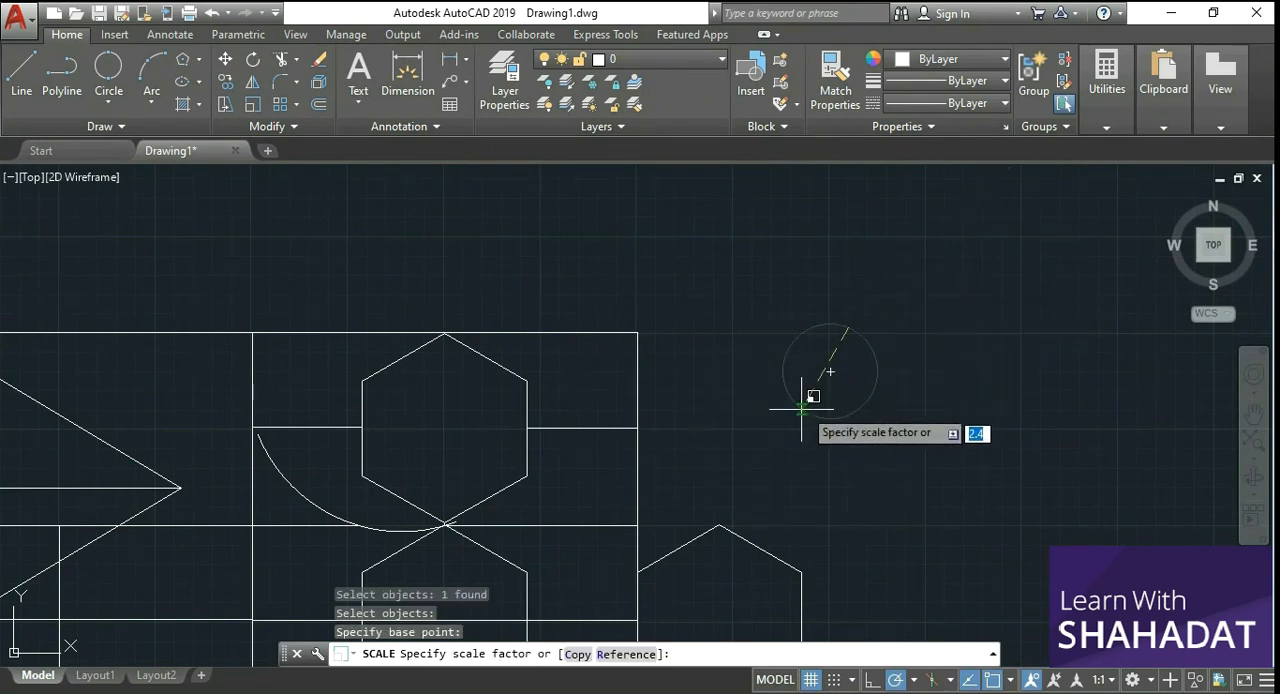
scroll(850, 352, "up", 2)
scroll(850, 353, "up", 2)
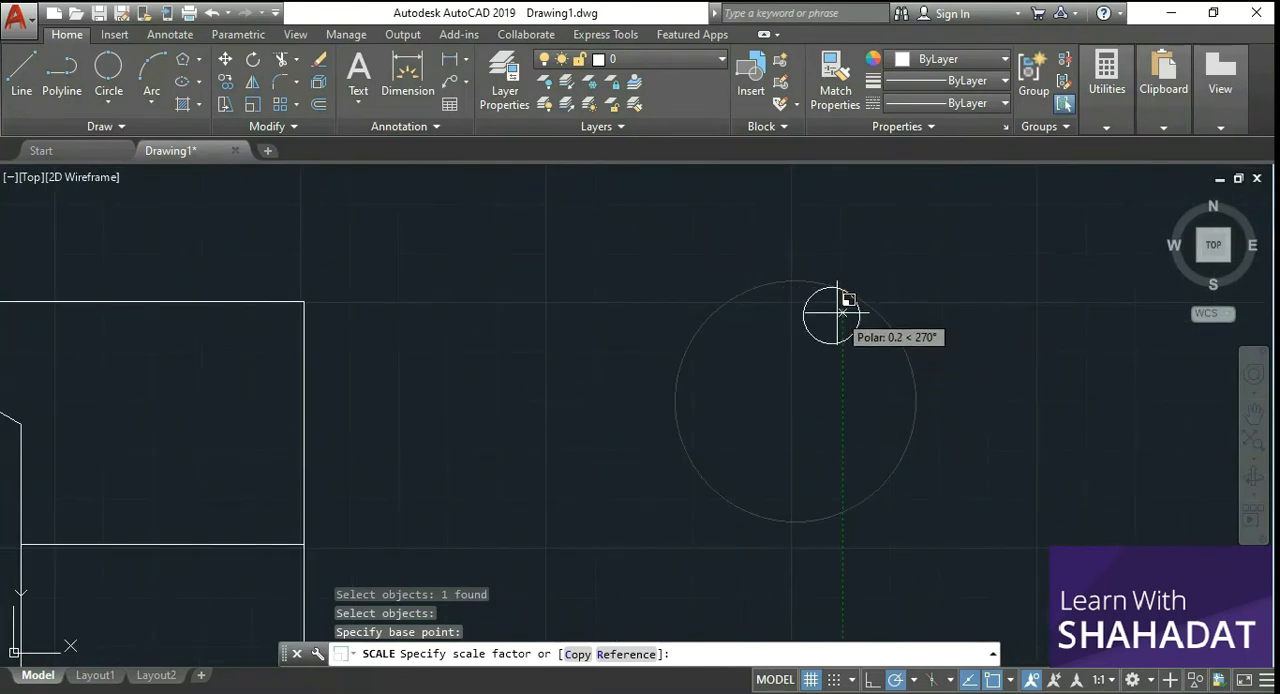
left_click(838, 313)
scroll(886, 343, "down", 3)
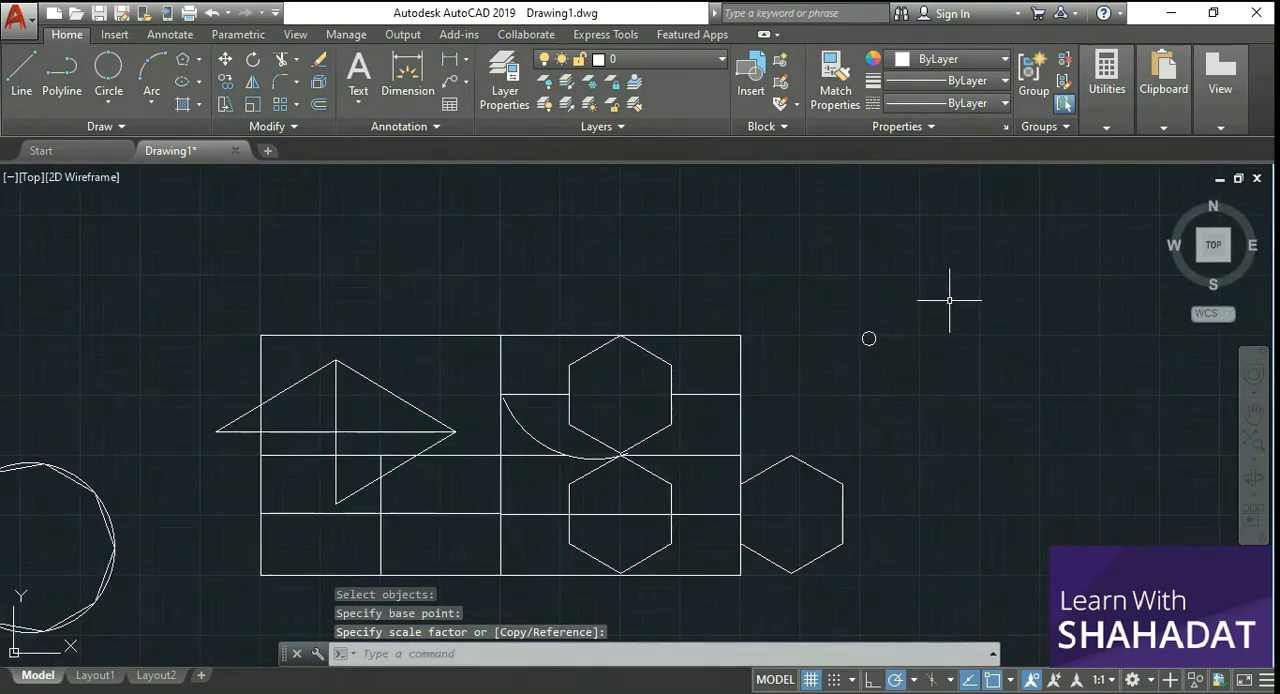
Step: Scale the small circle up by a factor of about 1.9 from its centre
scroll(900, 305, "up", 2)
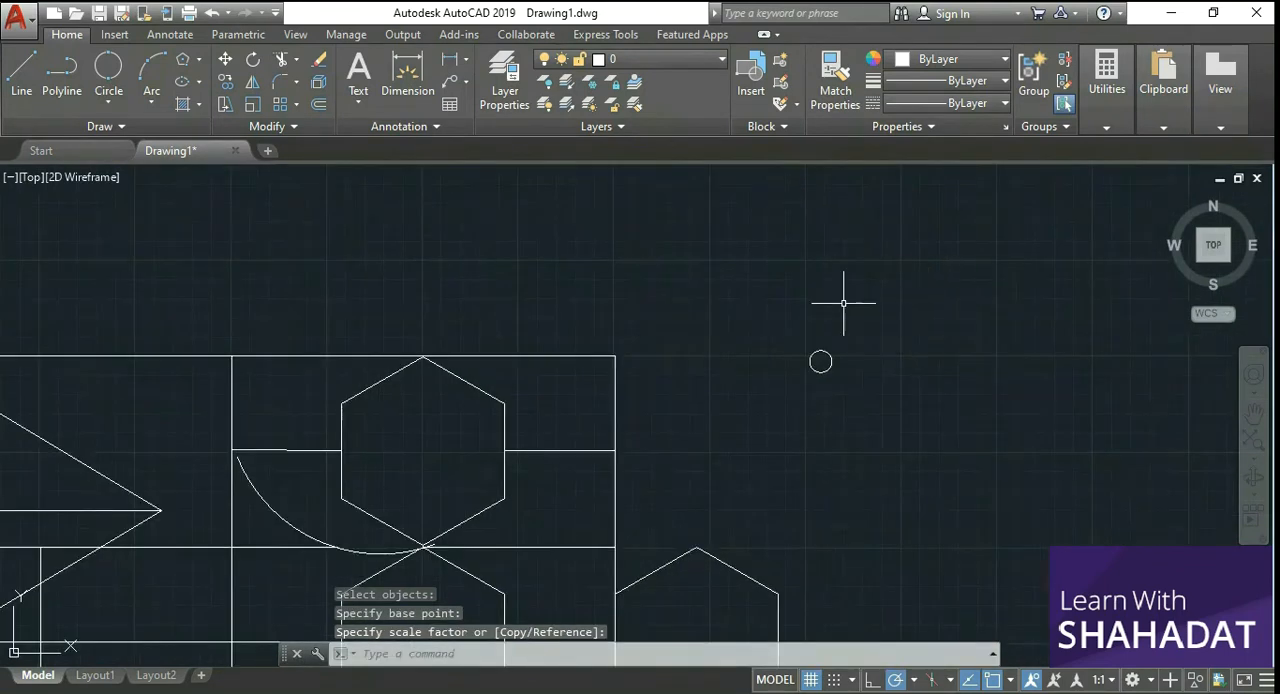
left_click(252, 106)
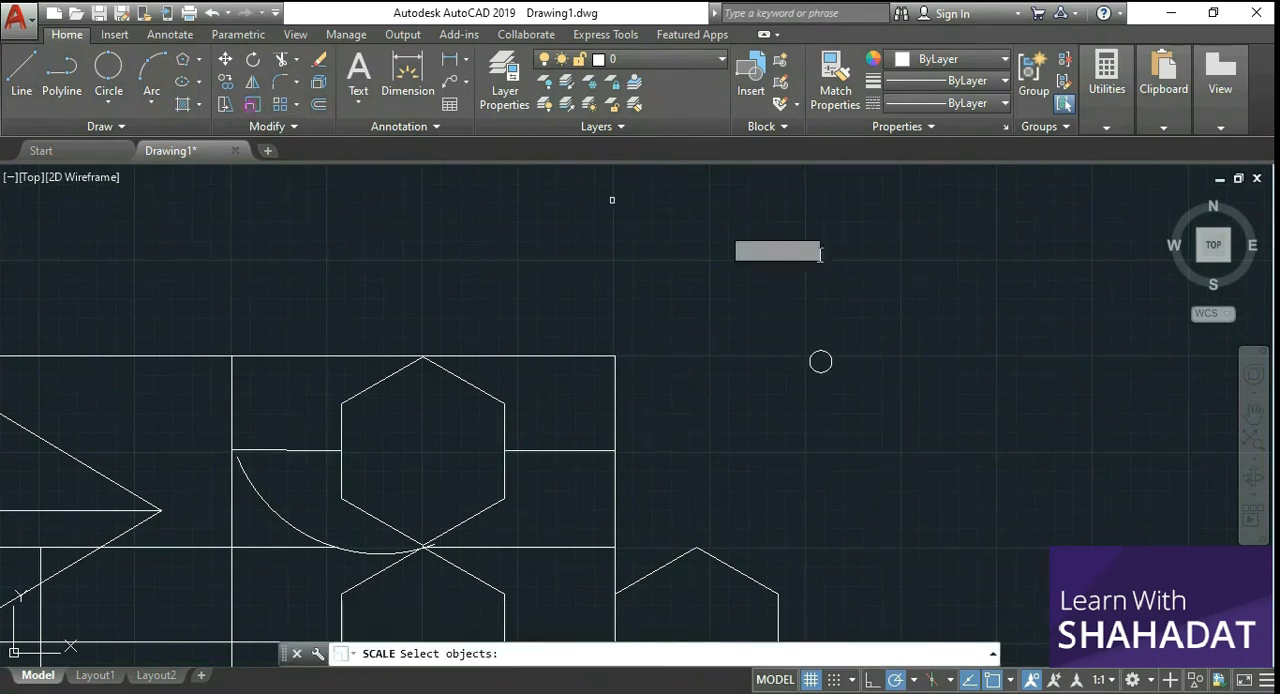
left_click(820, 362)
key("Return")
left_click(820, 361)
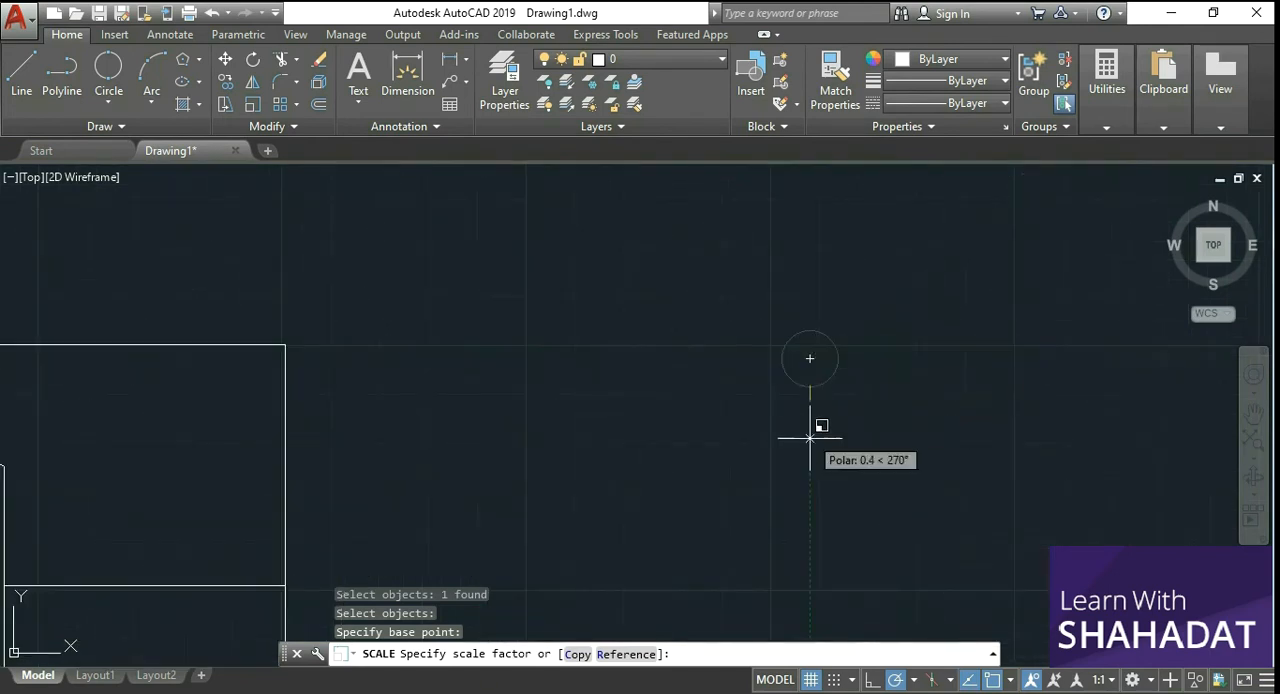
left_click(811, 573)
scroll(848, 444, "down", 2)
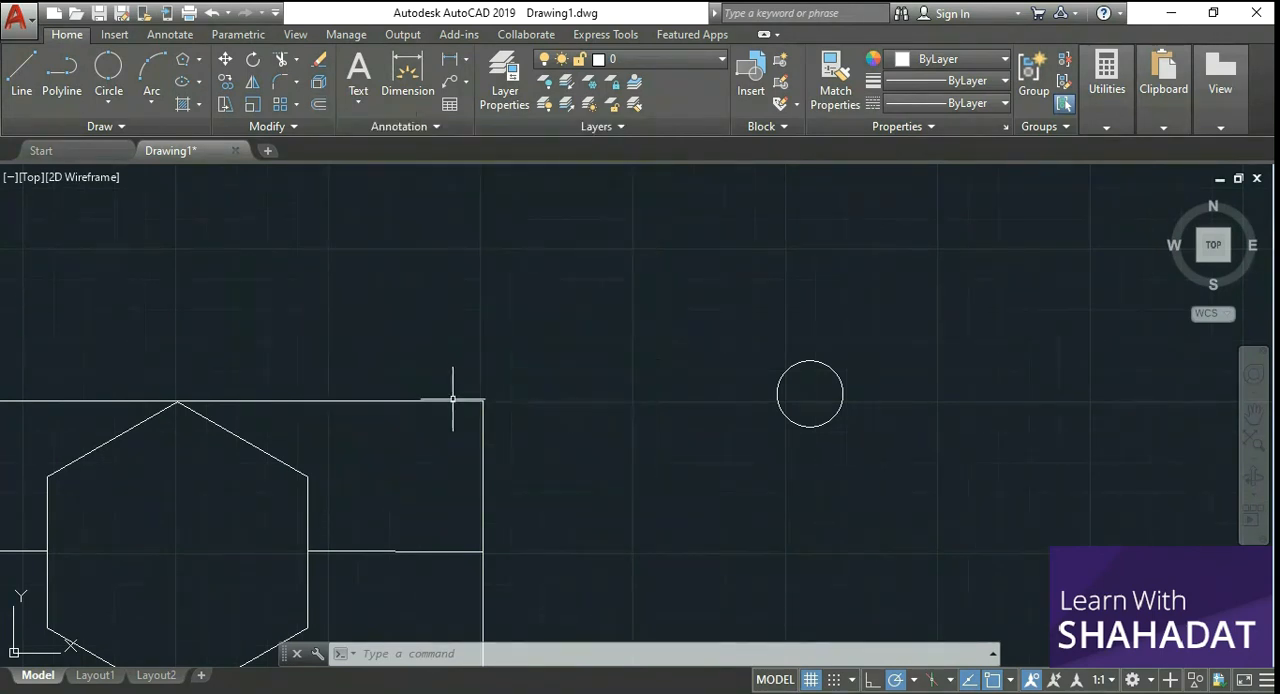
Step: Offset the short horizontal line between the rectangle's vertical middle line and the upper hexagon upward by 2
scroll(480, 394, "down", 2)
scroll(371, 559, "down", 2)
scroll(191, 429, "up", 5)
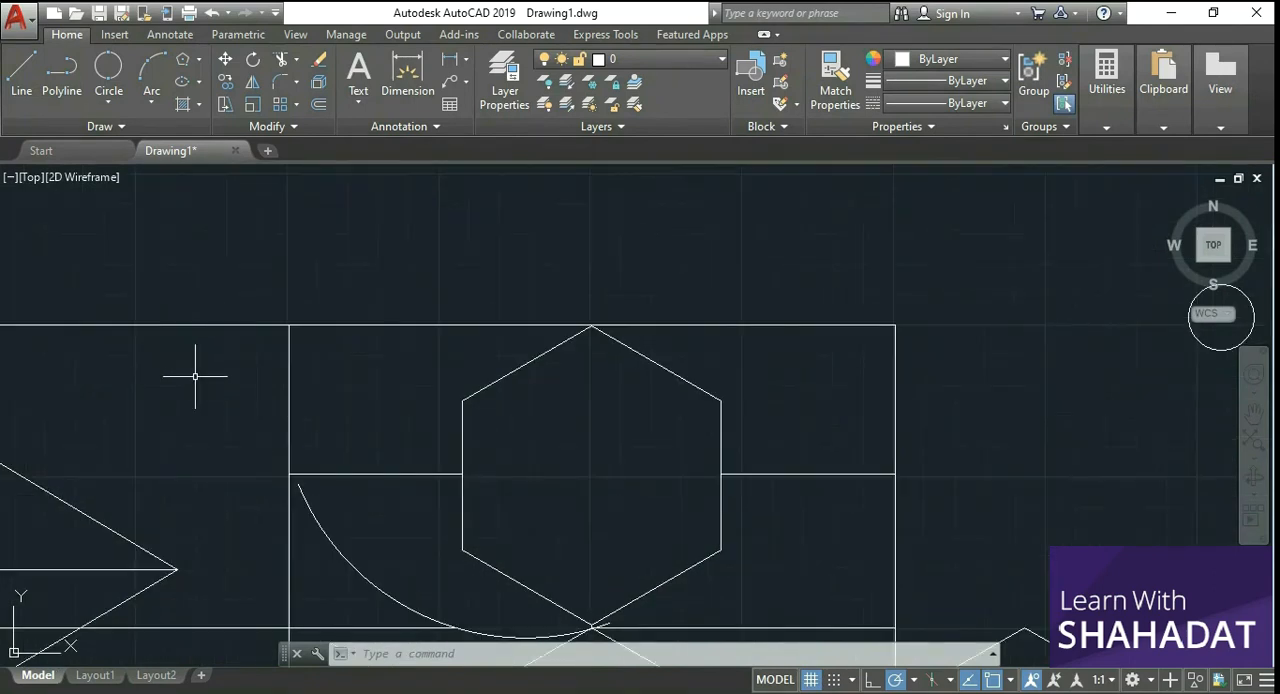
scroll(195, 376, "up", 2)
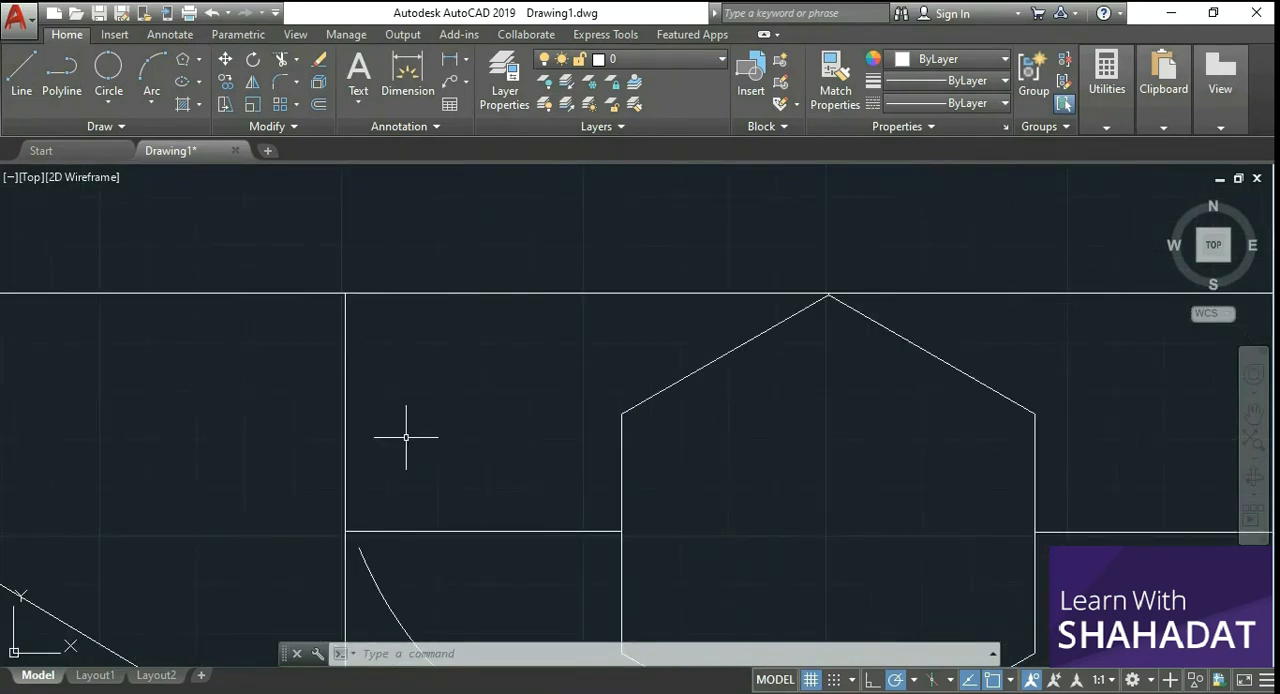
scroll(450, 560, "down", 2)
scroll(449, 591, "up", 4)
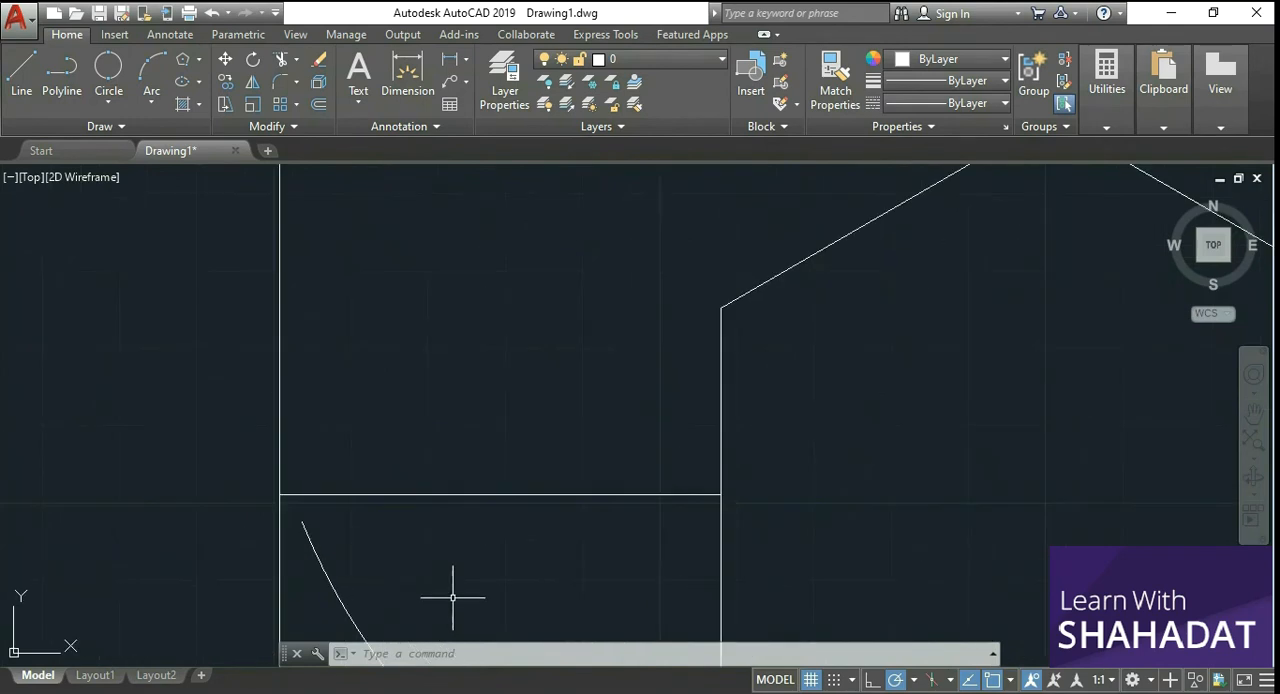
scroll(474, 494, "down", 2)
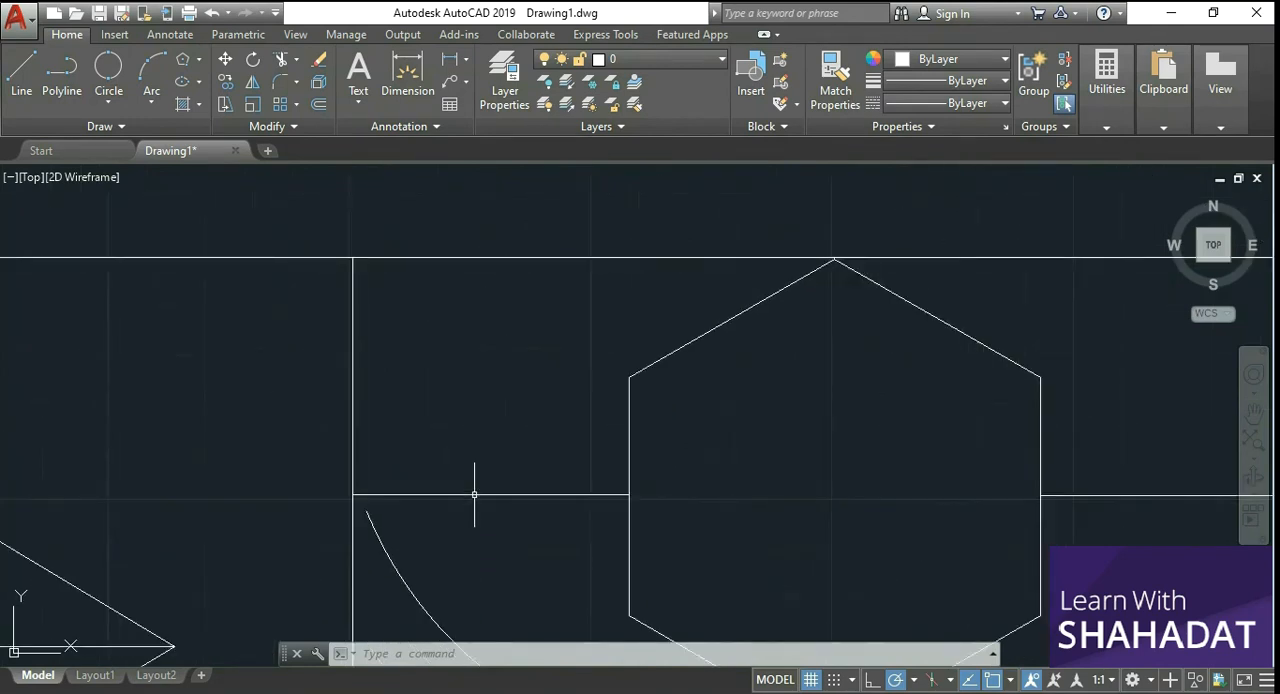
left_click(319, 108)
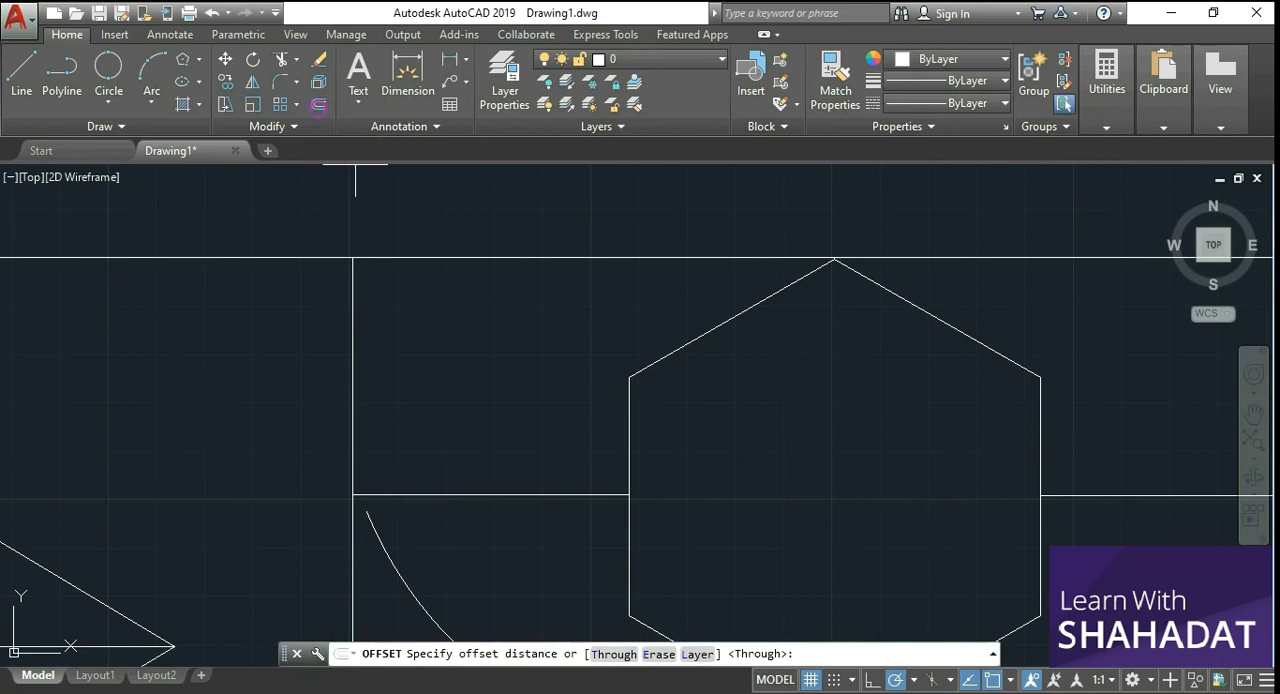
left_click(490, 494)
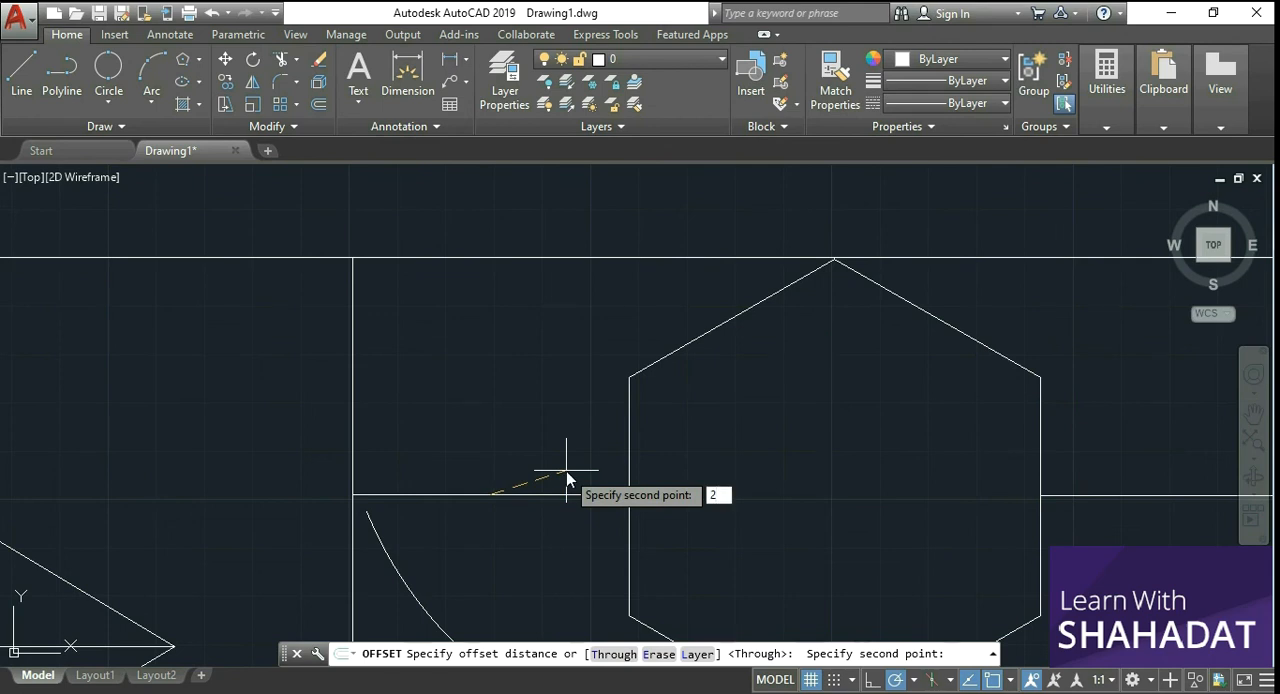
key("Return")
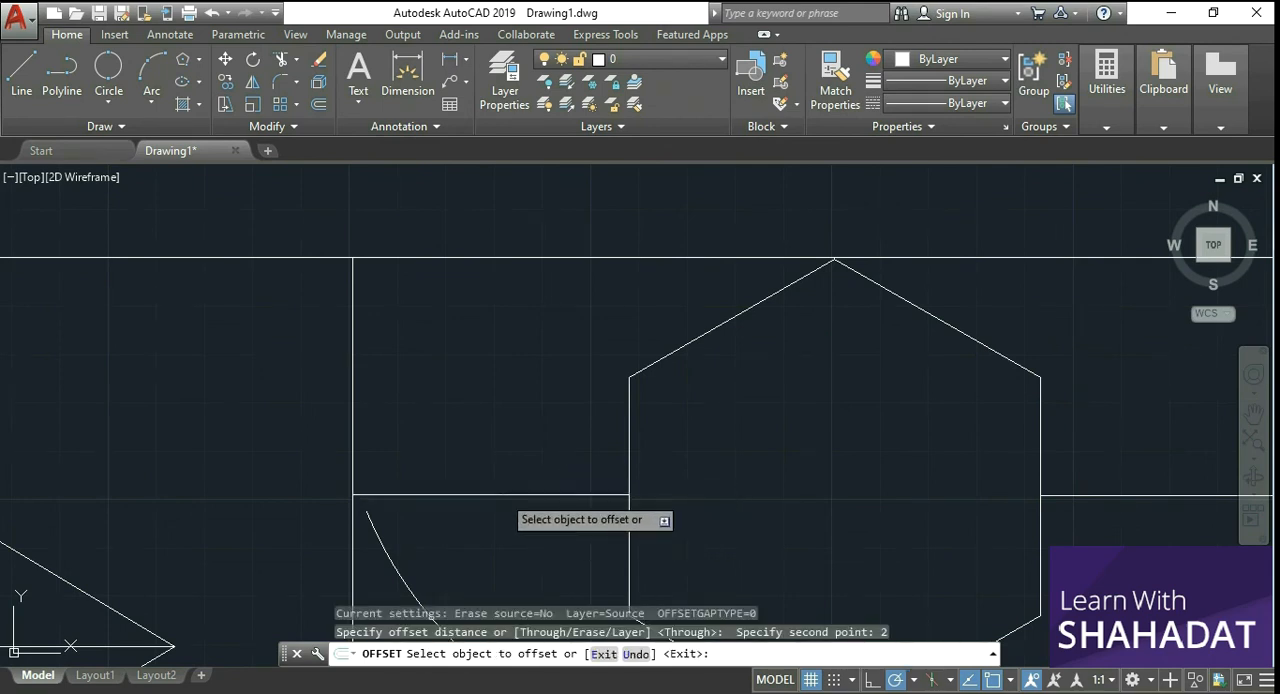
left_click(502, 494)
left_click(503, 386)
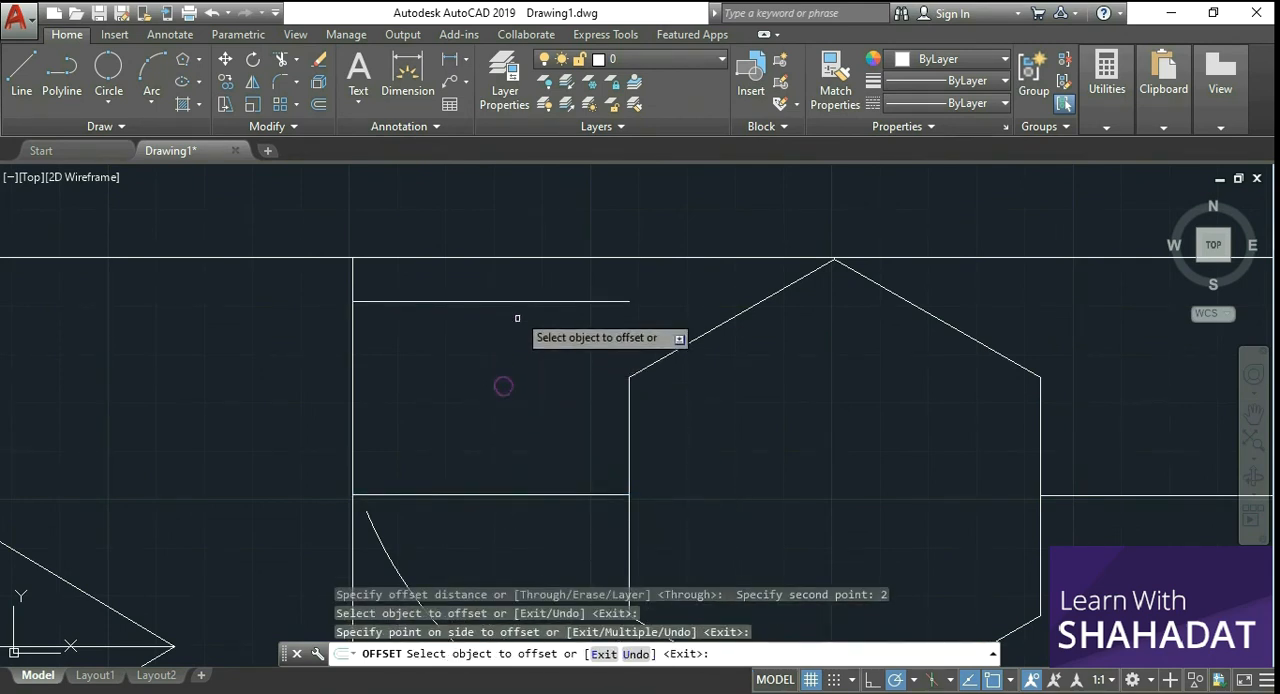
Step: Examine the offset line, the overall drawing and the area around the rectangle's lower-left corner
scroll(519, 330, "down", 4)
scroll(518, 312, "up", 2)
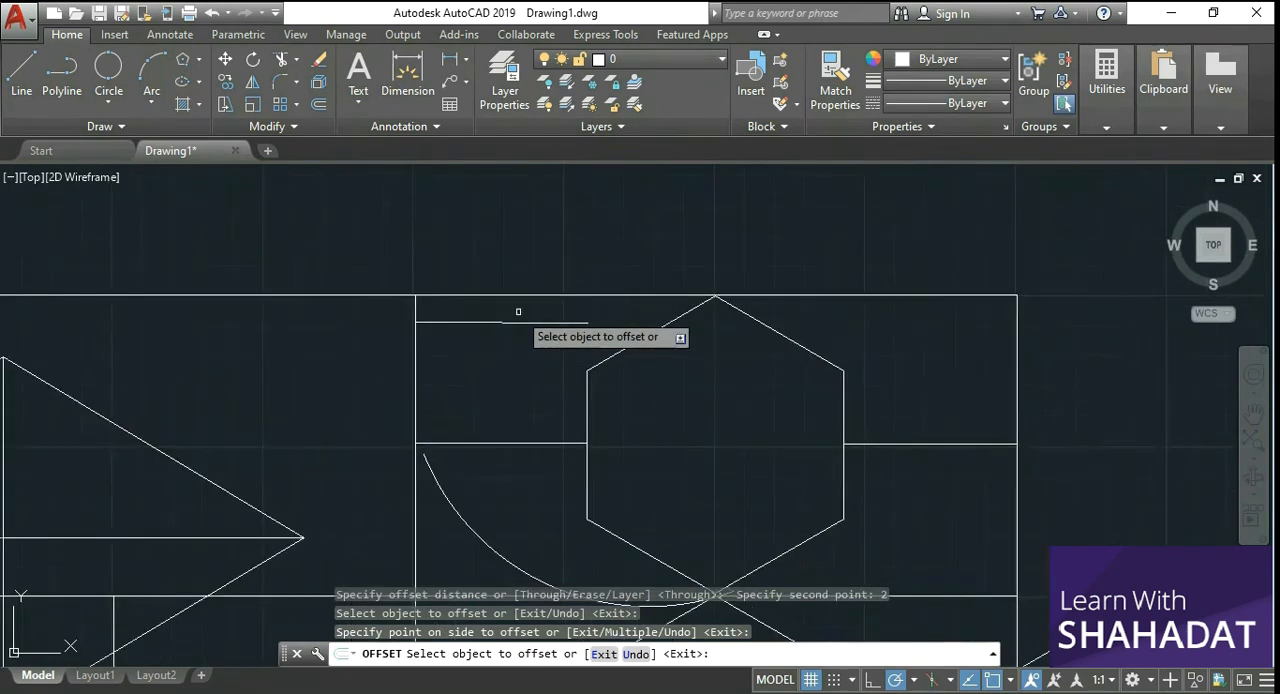
scroll(523, 406, "down", 4)
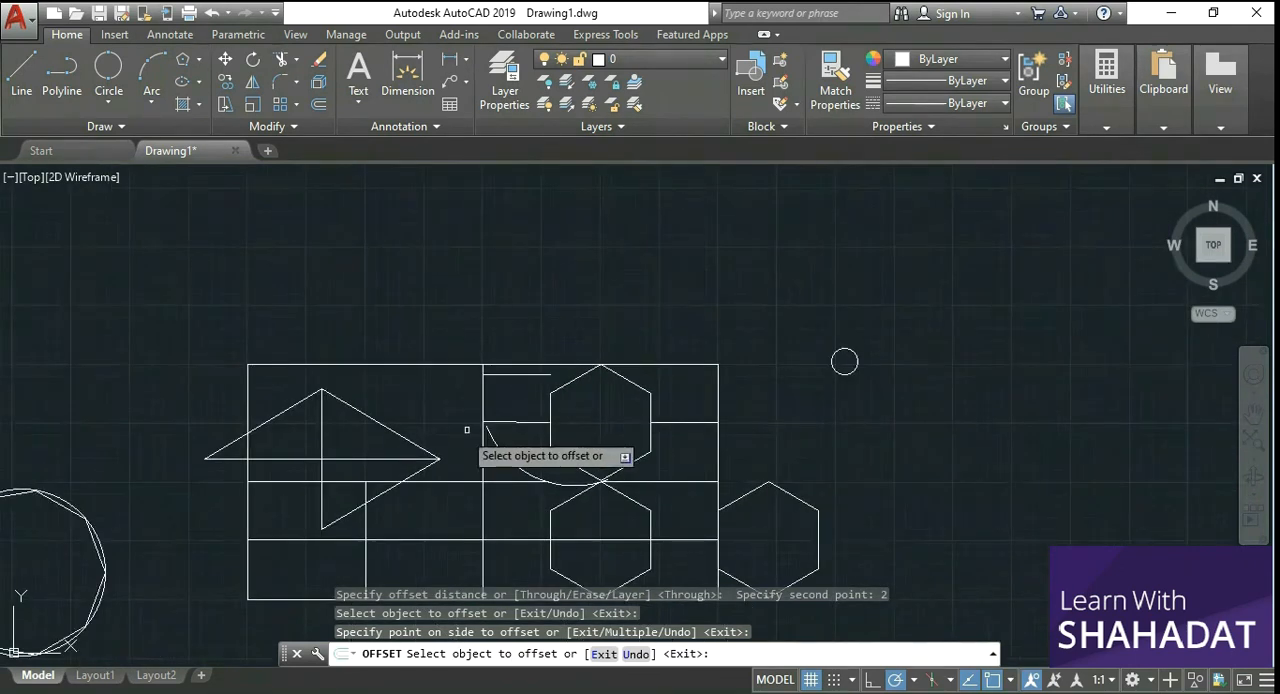
scroll(355, 490, "down", 2)
scroll(249, 514, "up", 4)
scroll(255, 514, "up", 2)
scroll(470, 526, "down", 7)
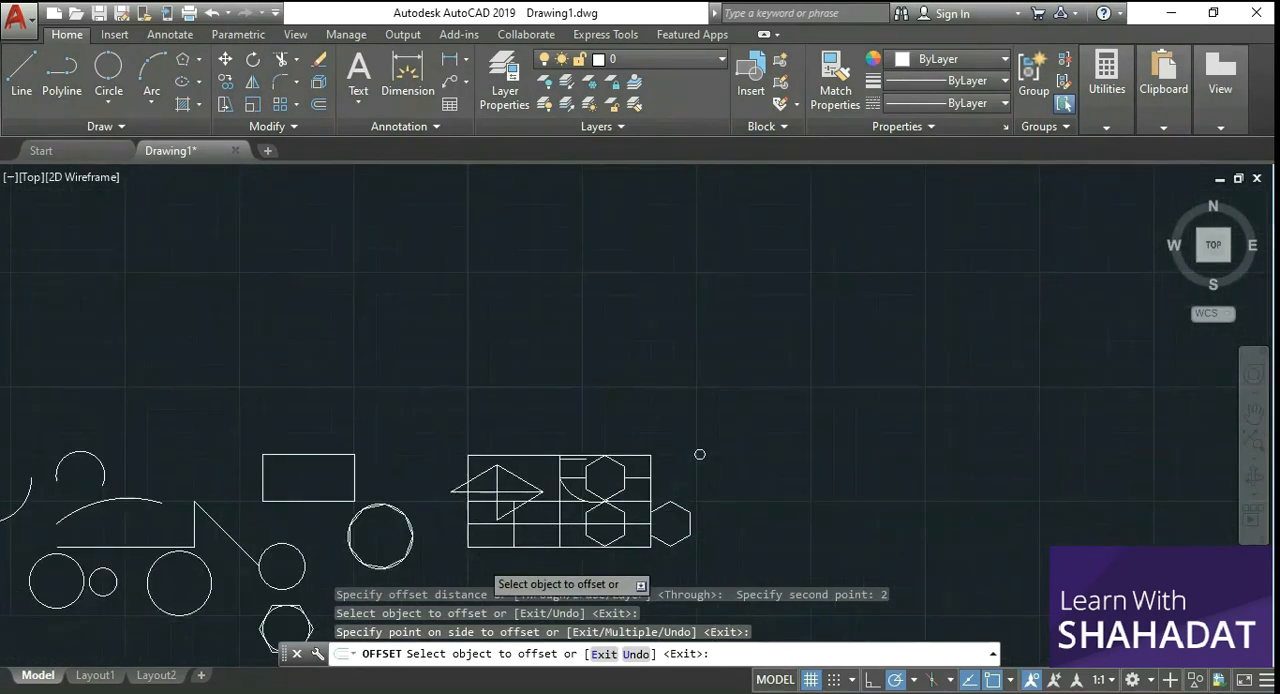
scroll(479, 559, "up", 3)
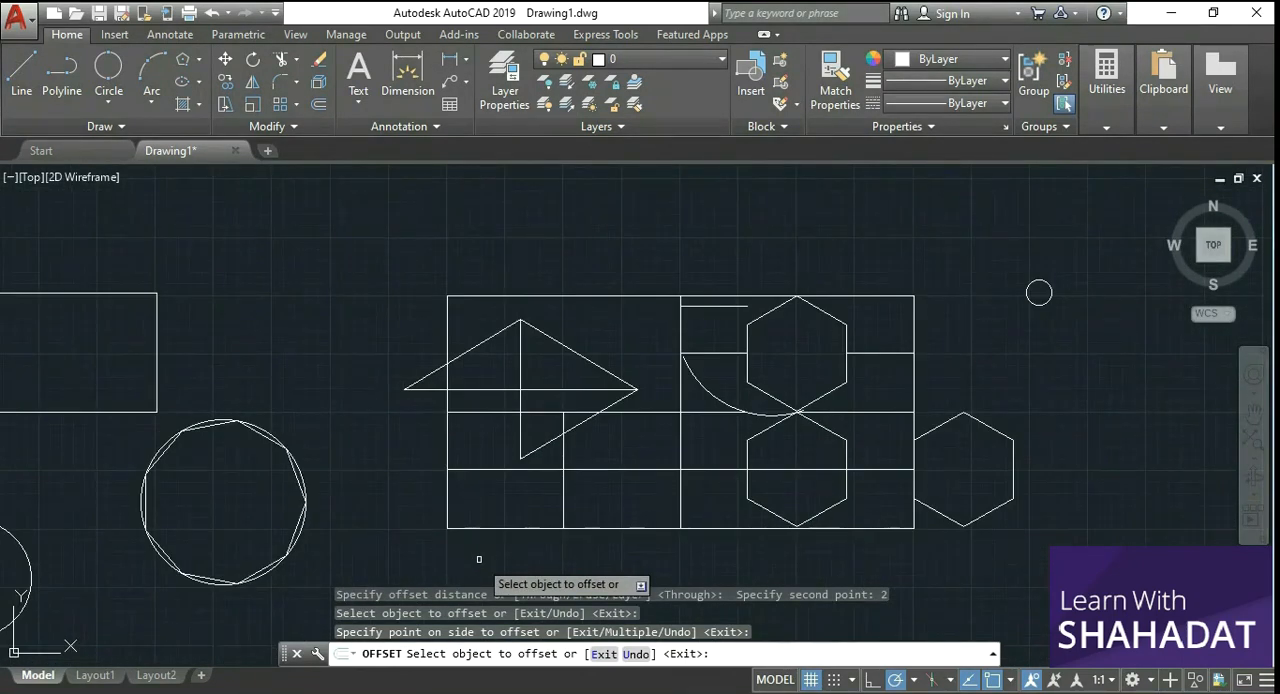
scroll(479, 559, "up", 2)
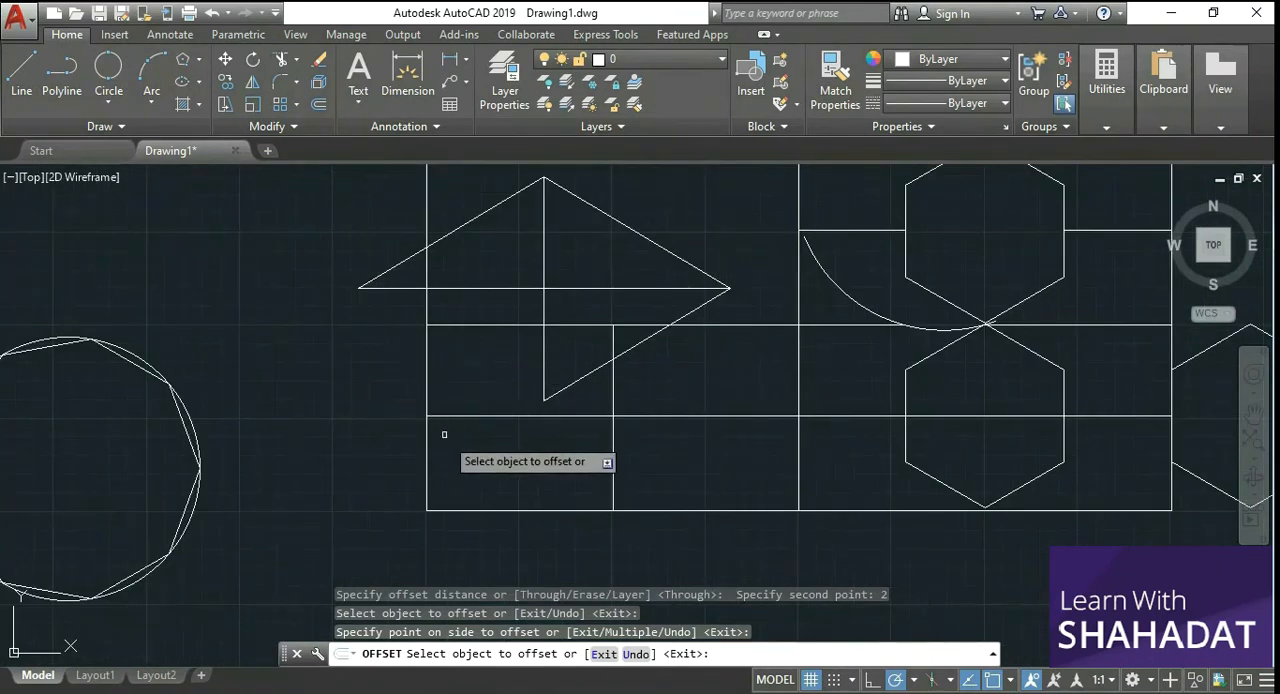
scroll(445, 436, "up", 4)
scroll(445, 436, "down", 4)
scroll(397, 486, "up", 2)
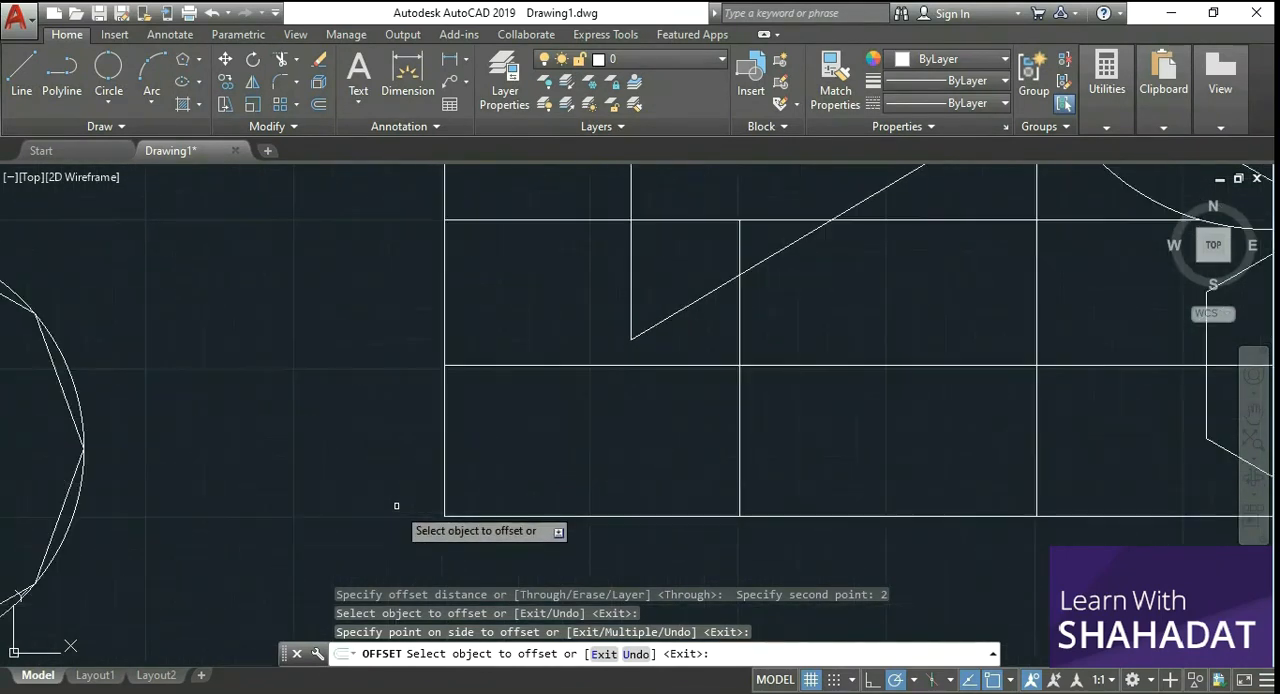
Step: Draw a vertical line about 5 units long just outside the lower half of the rectangle's left edge
left_click(20, 72)
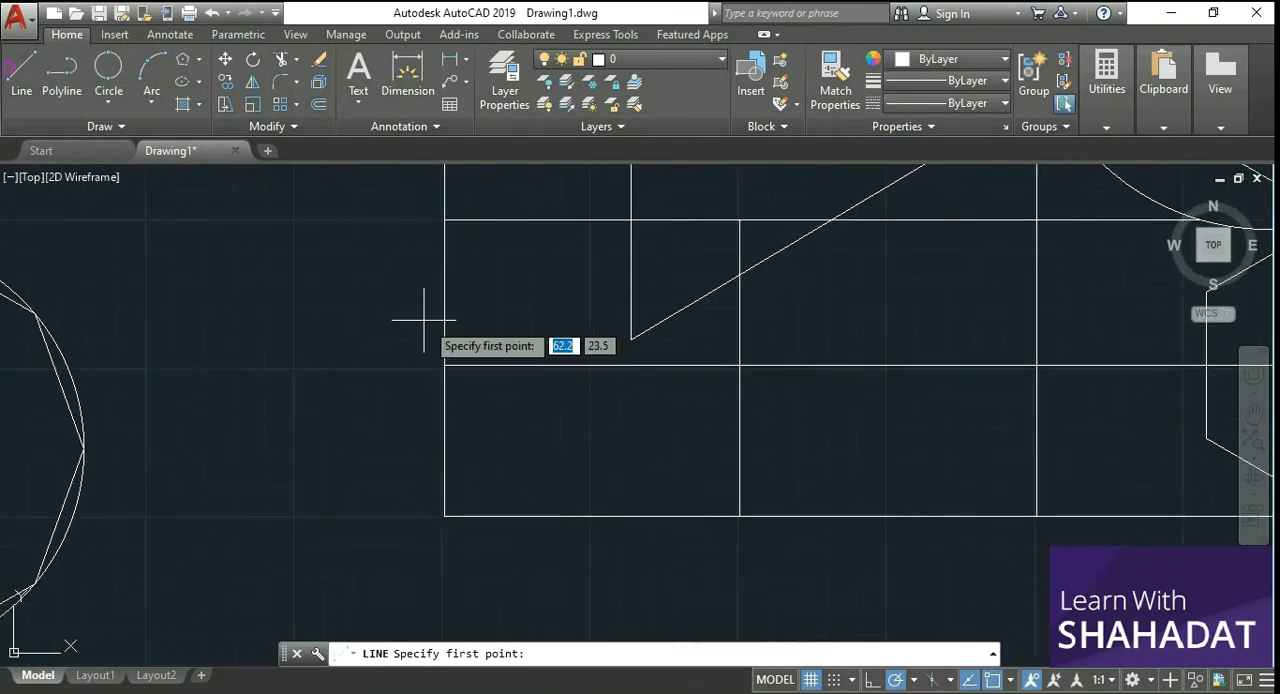
left_click(383, 219)
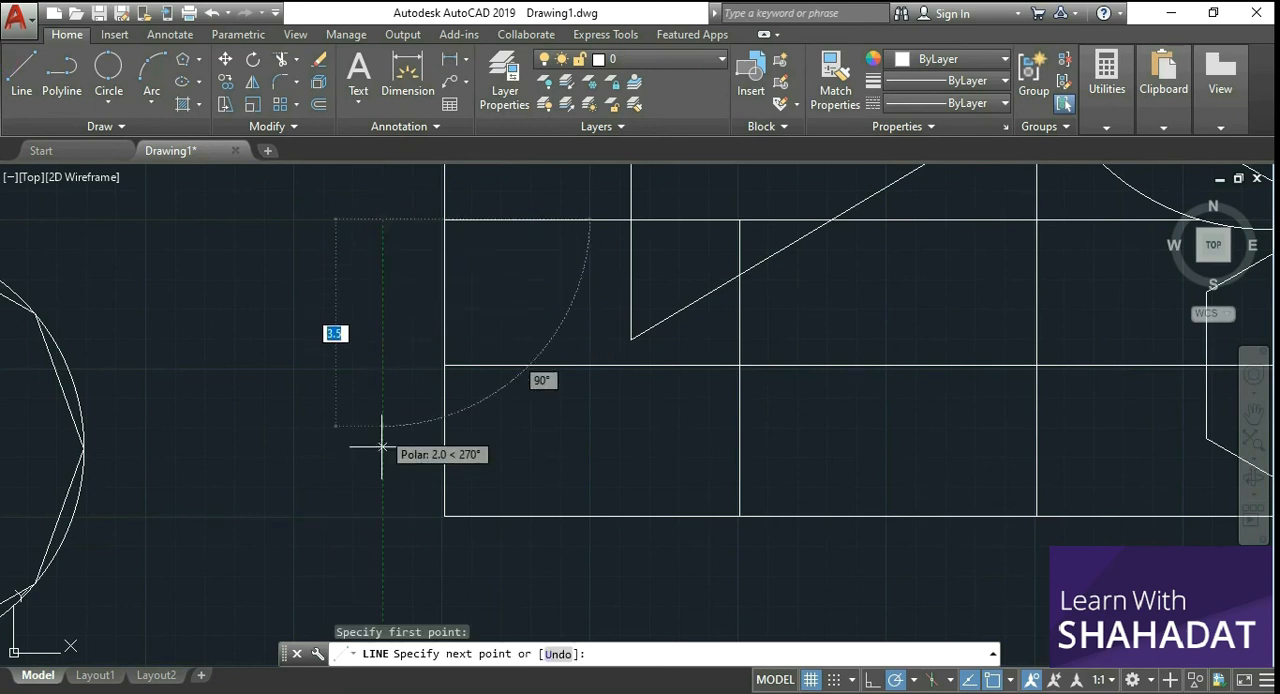
left_click(383, 514)
right_click(383, 450)
left_click(410, 451)
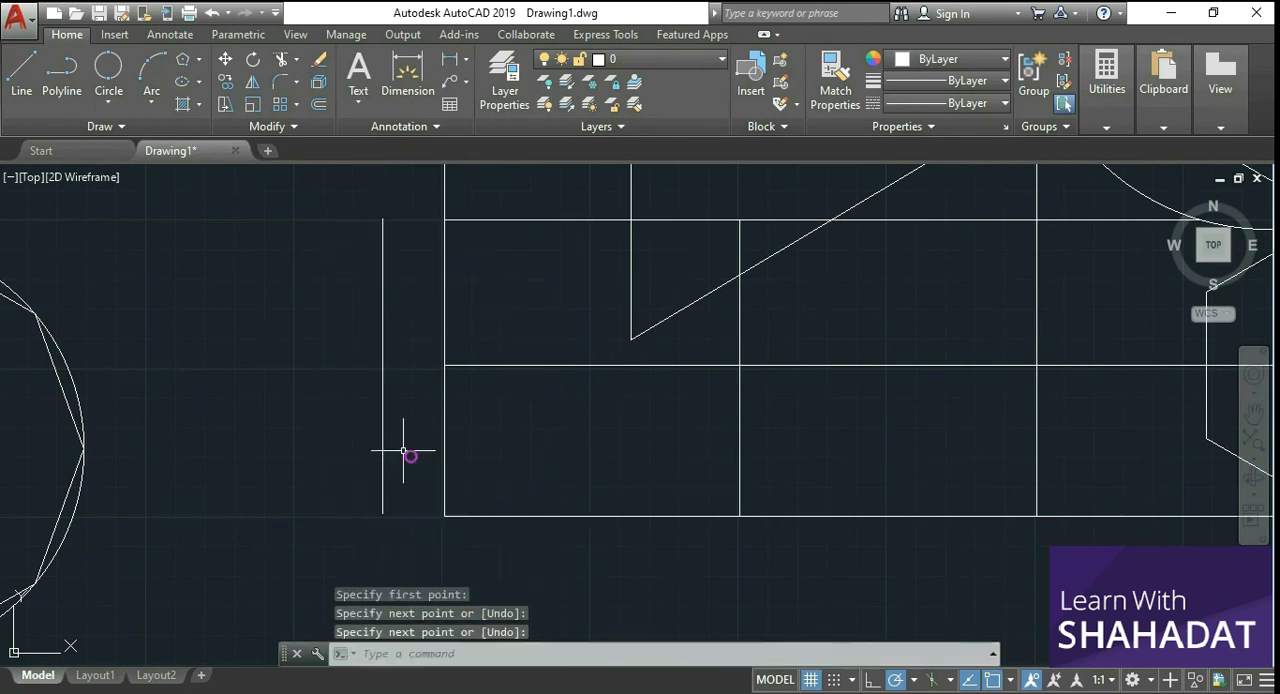
left_click(382, 381)
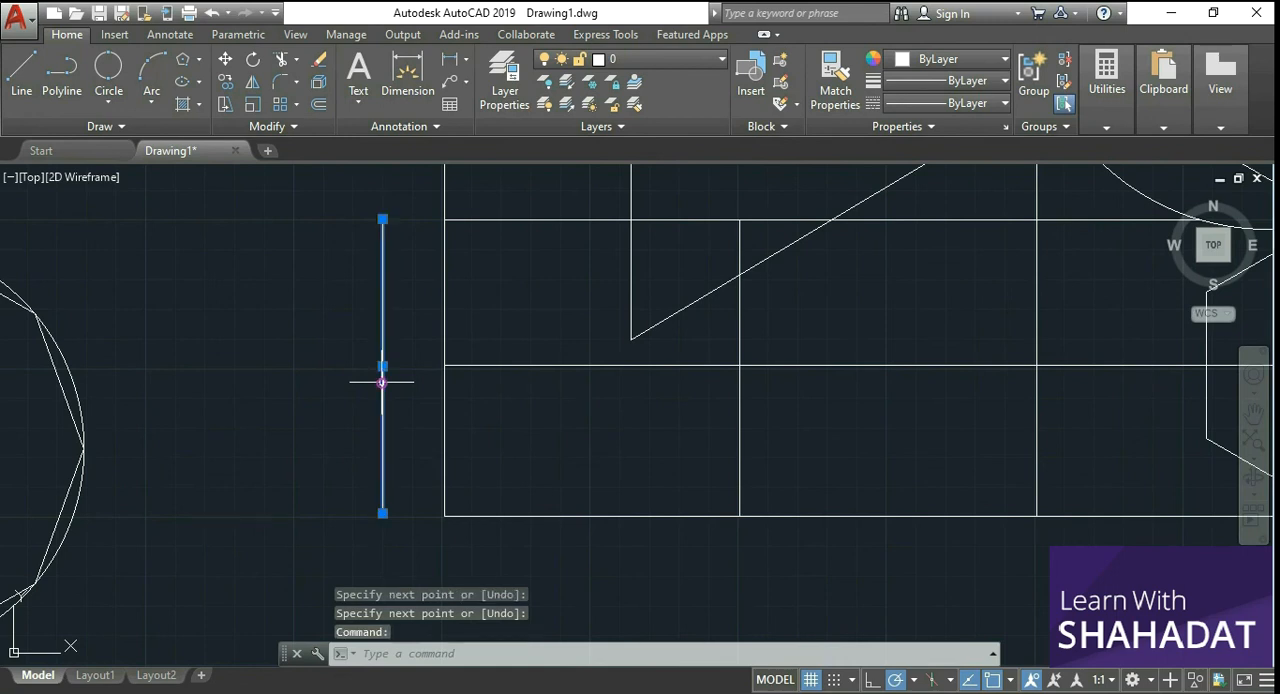
key("Escape")
key("Escape")
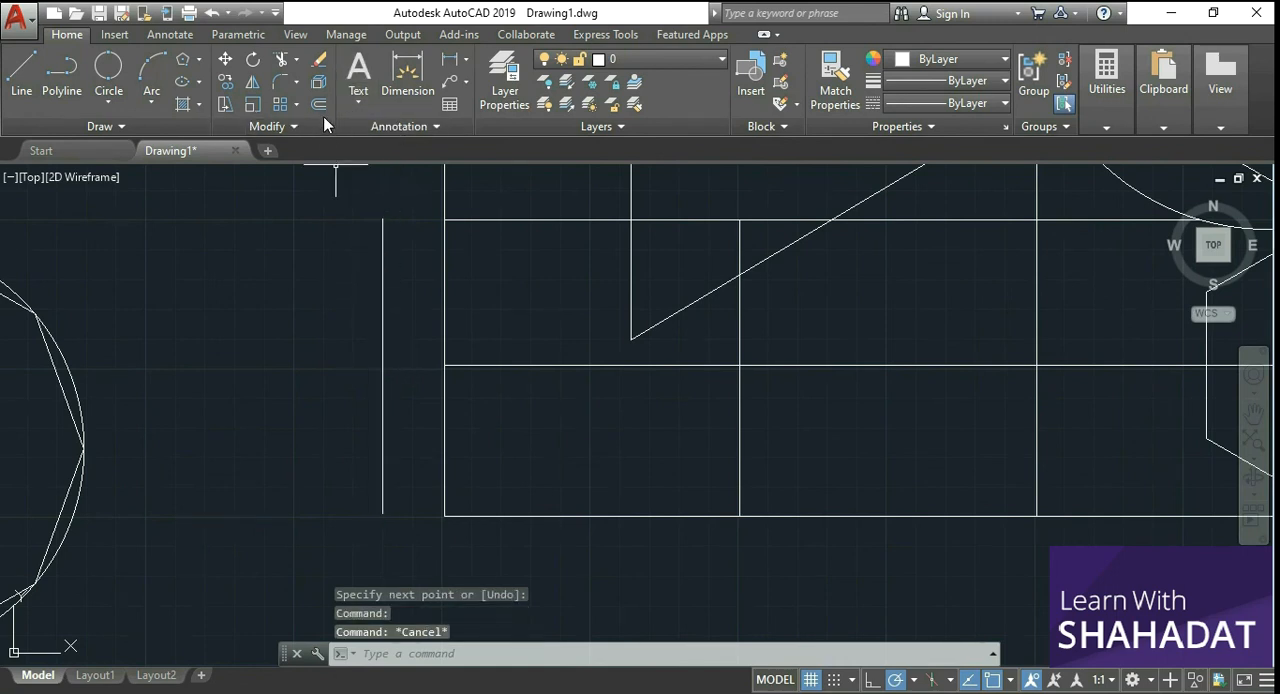
Step: Offset the new vertical line by 1 to its left and by 1 to its right
left_click(321, 110)
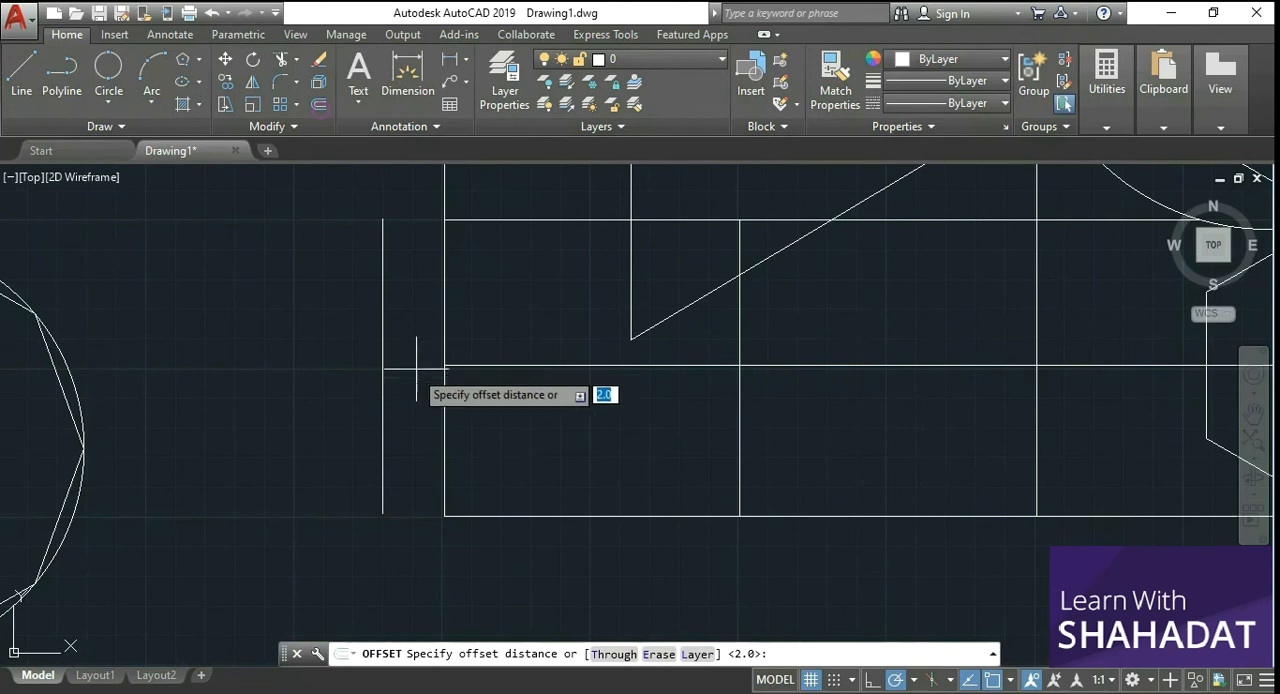
left_click(382, 397)
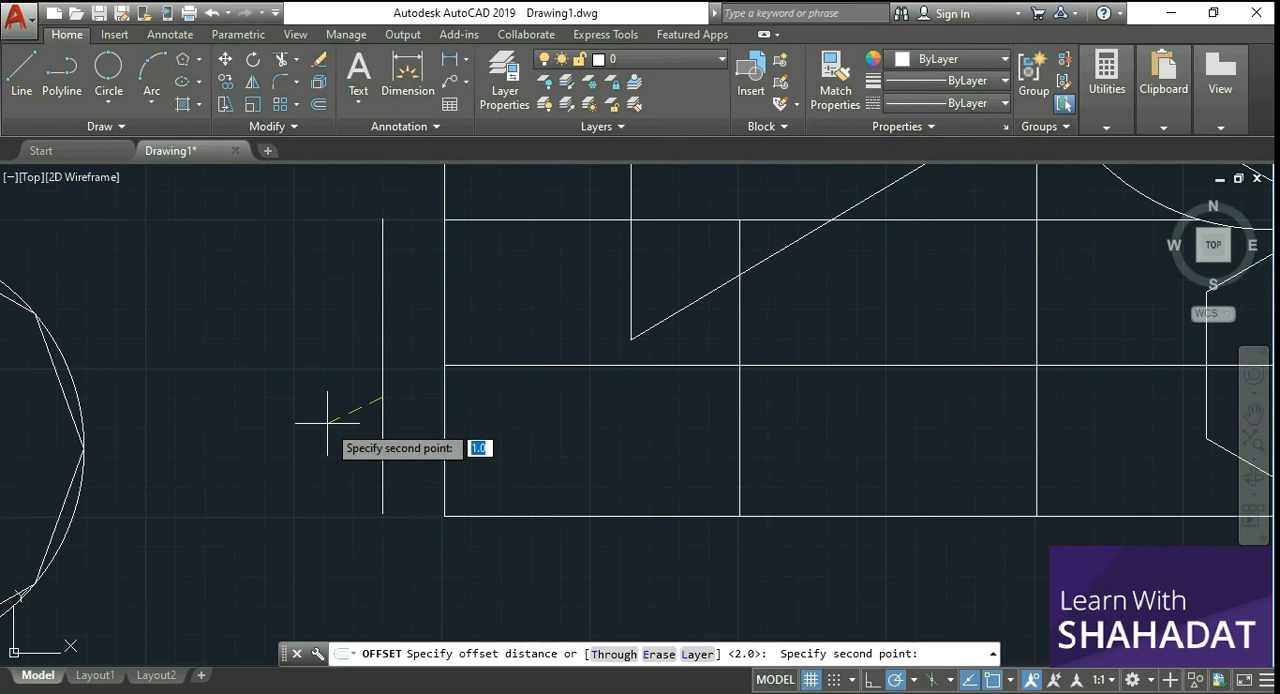
type("1")
key("Return")
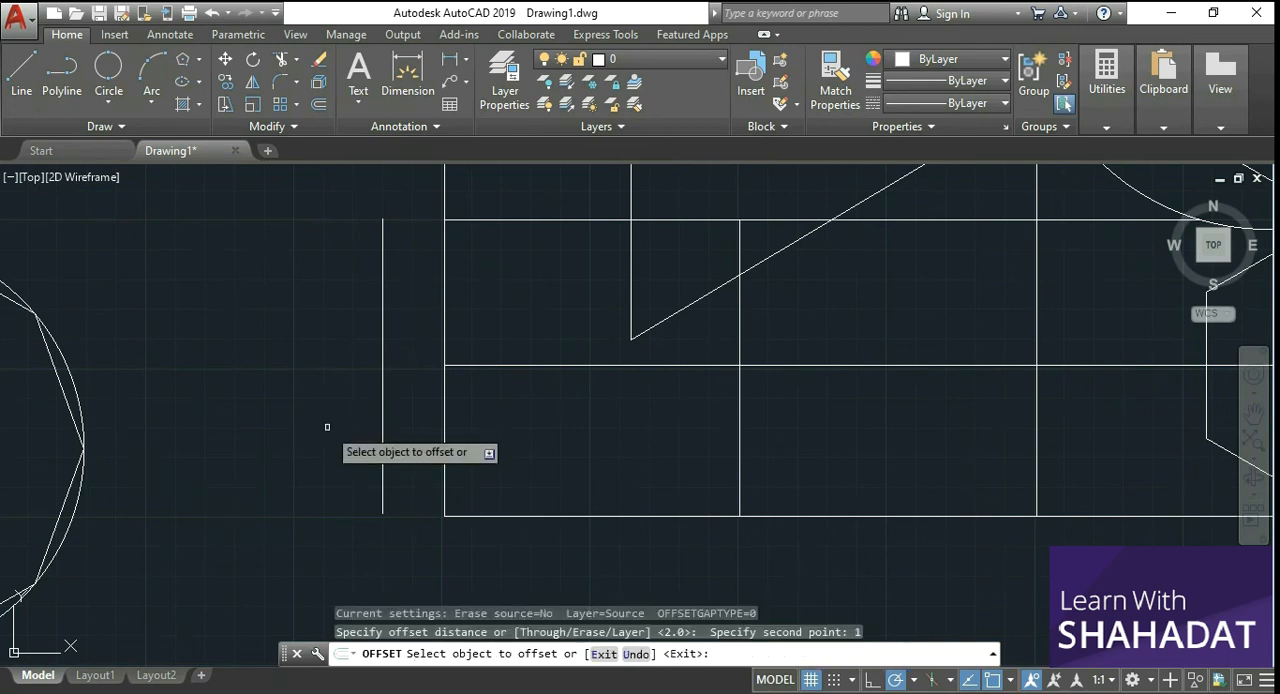
left_click(382, 395)
left_click(326, 382)
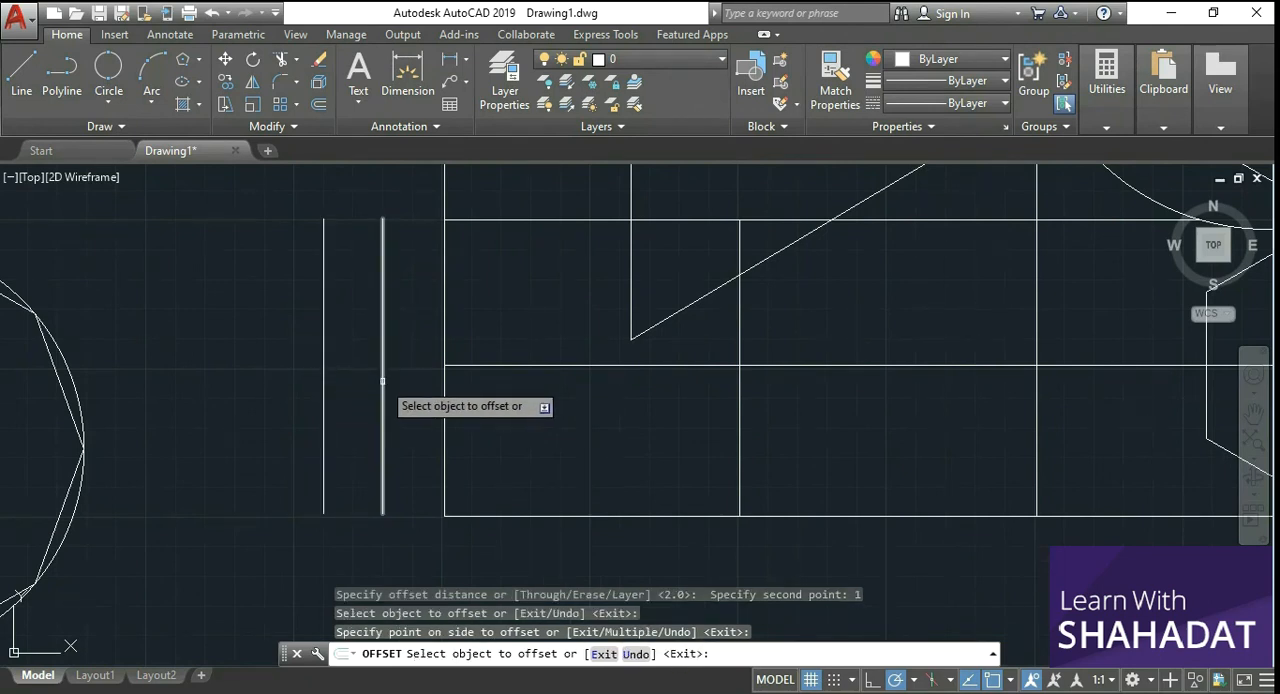
left_click(382, 381)
left_click(400, 380)
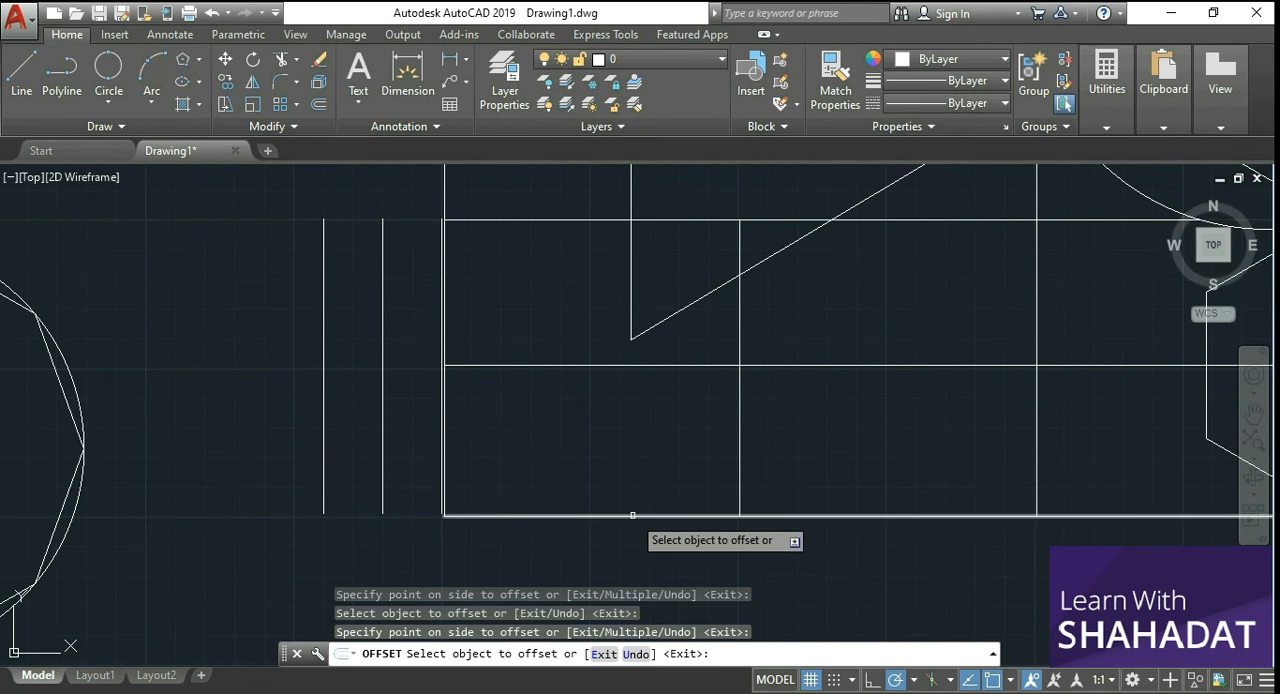
scroll(632, 515, "down", 4)
scroll(771, 523, "up", 2)
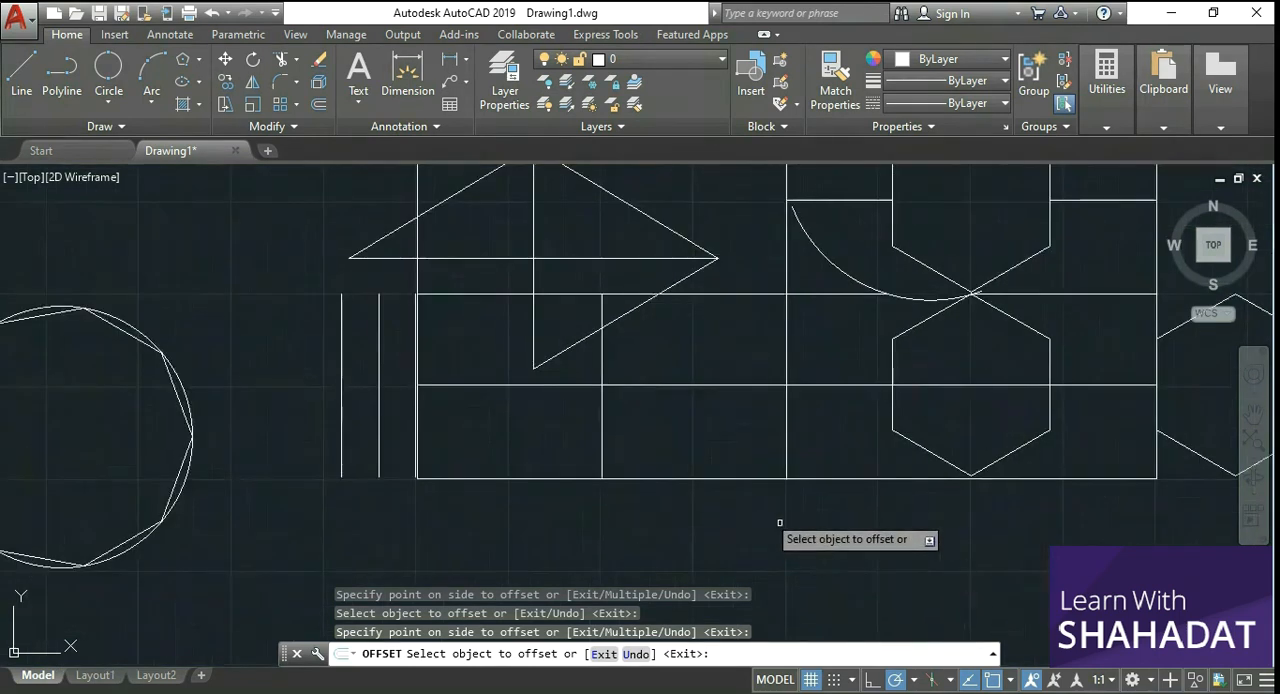
Step: Offset the rectangle's bottom edge by 1 upward into the rectangle and by 1 downward outside it
left_click(697, 479)
left_click(696, 455)
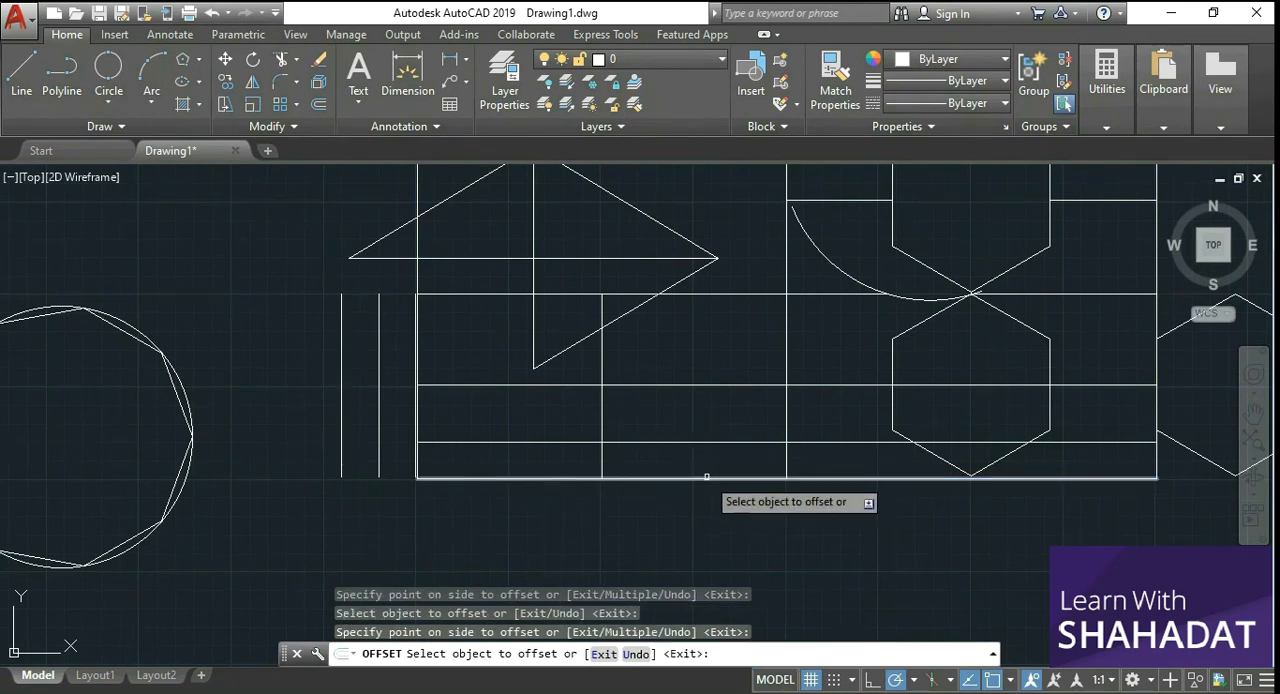
left_click(706, 478)
left_click(709, 521)
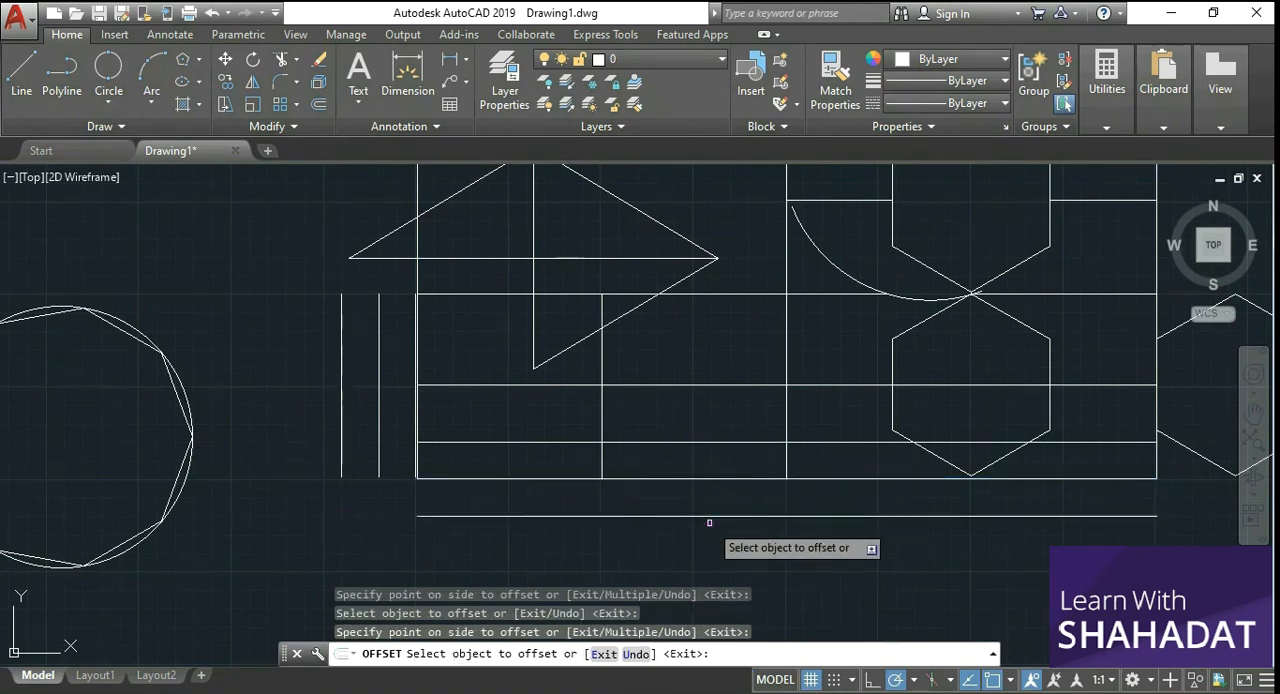
Step: Offset the rectangle's top edge by 1 upward outside the rectangle and by 1 downward inside it
scroll(716, 520, "down", 1)
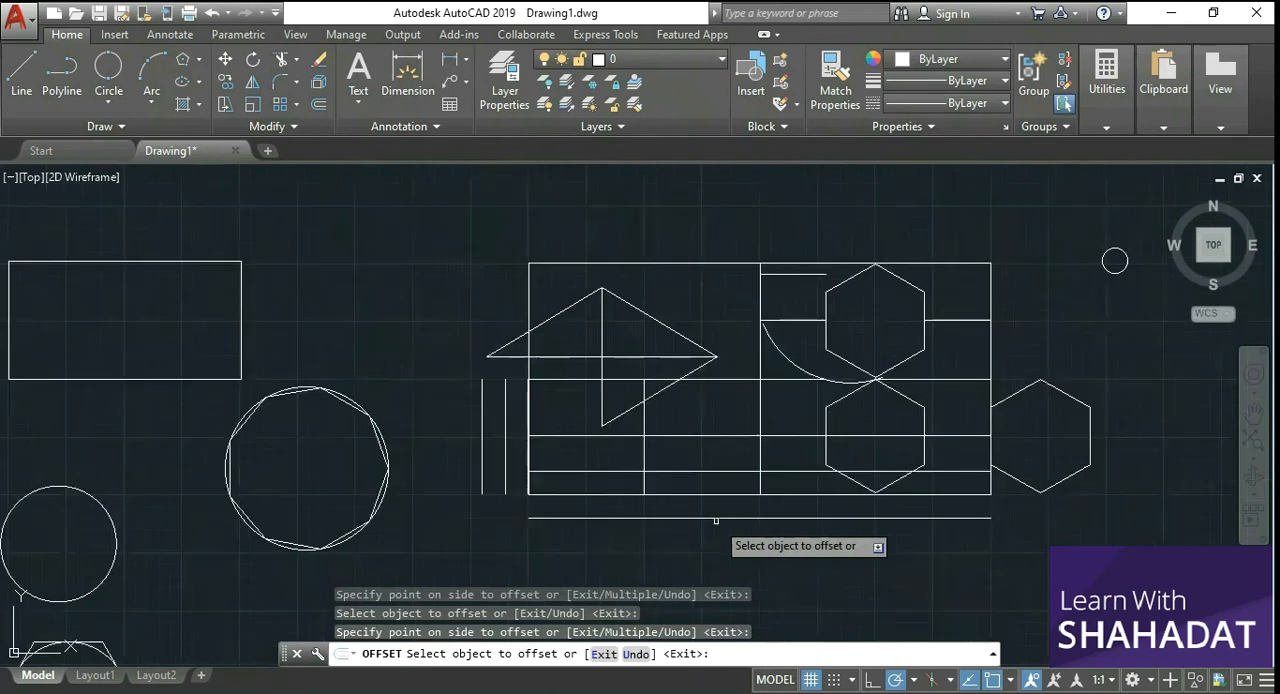
left_click(701, 264)
left_click(697, 226)
left_click(698, 264)
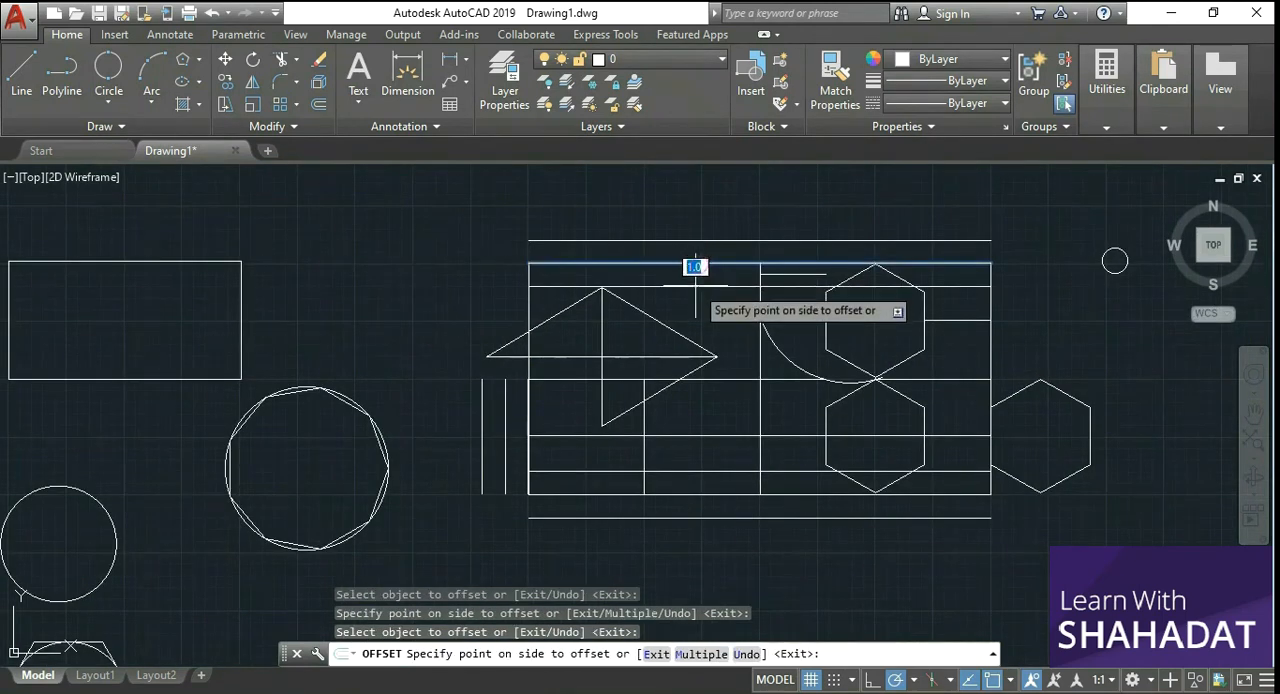
left_click(697, 289)
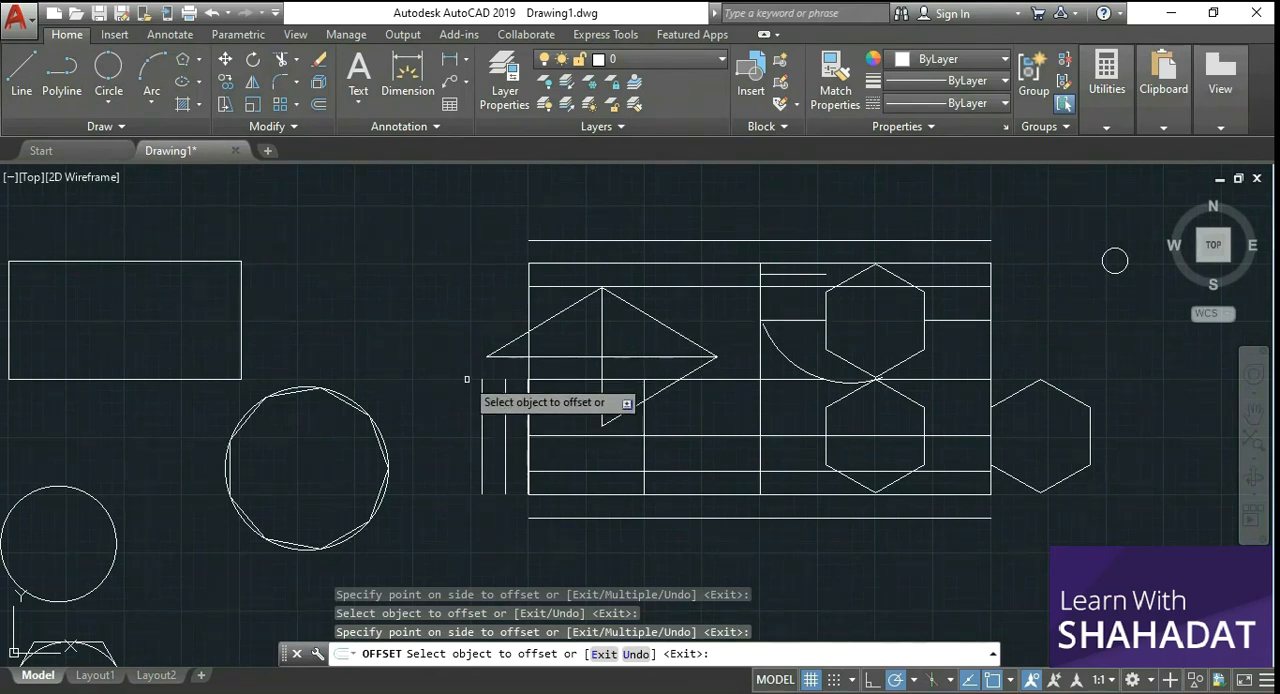
key("Escape")
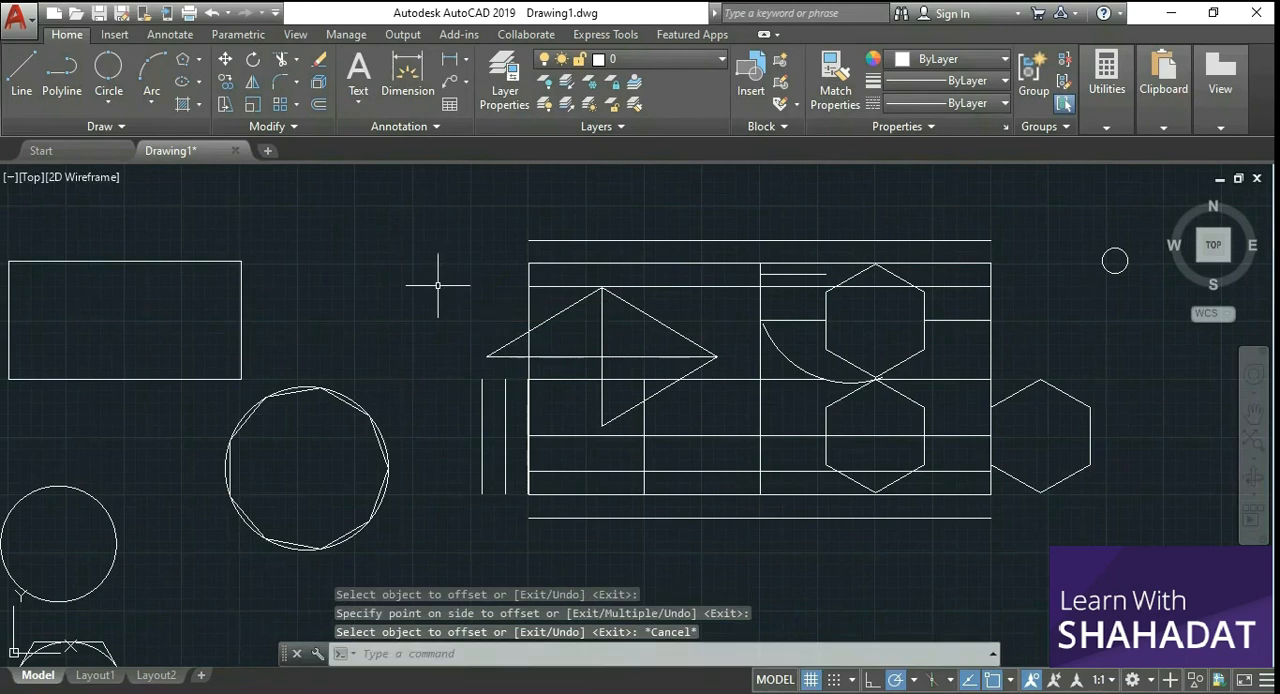
Step: Offset the horizontal line just above the rectangle's top edge by 0.5 upward and by 0.5 downward
scroll(686, 200, "up", 3)
scroll(686, 200, "down", 4)
scroll(720, 200, "up", 1)
scroll(737, 194, "up", 3)
scroll(737, 194, "down", 2)
scroll(840, 208, "up", 2)
scroll(840, 208, "down", 2)
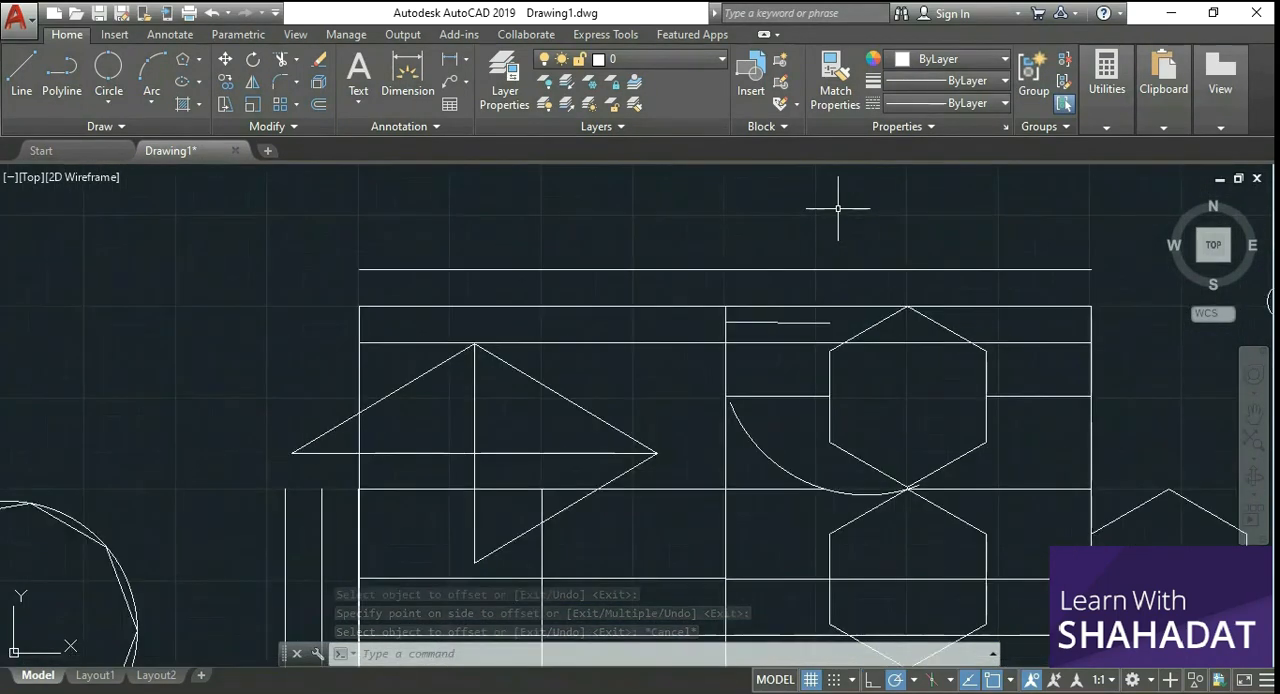
left_click(320, 104)
left_click(596, 268)
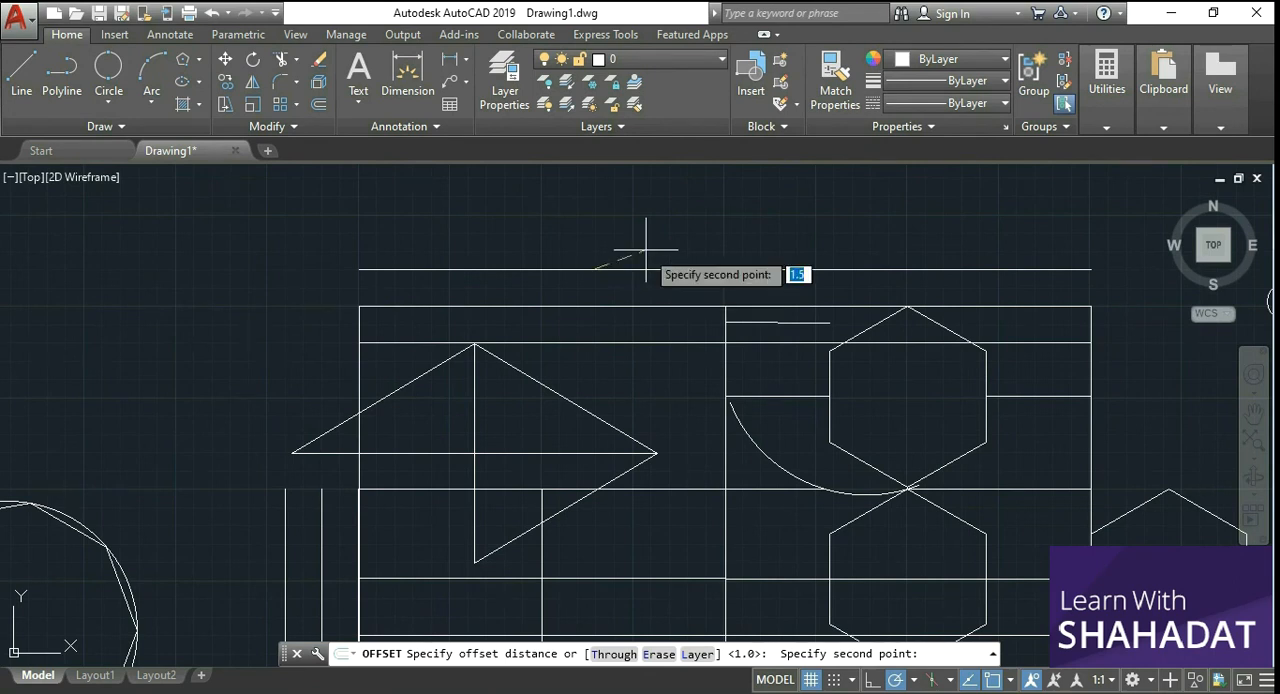
left_click(645, 250)
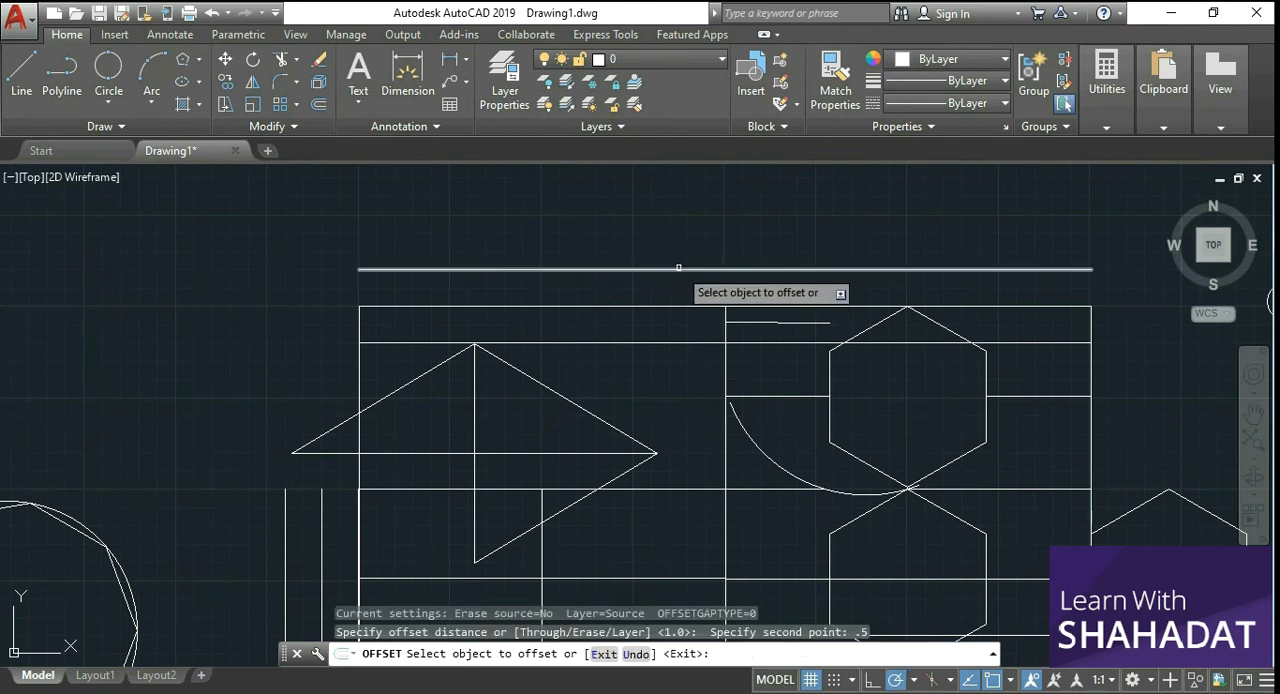
left_click(675, 269)
left_click(678, 249)
left_click(679, 268)
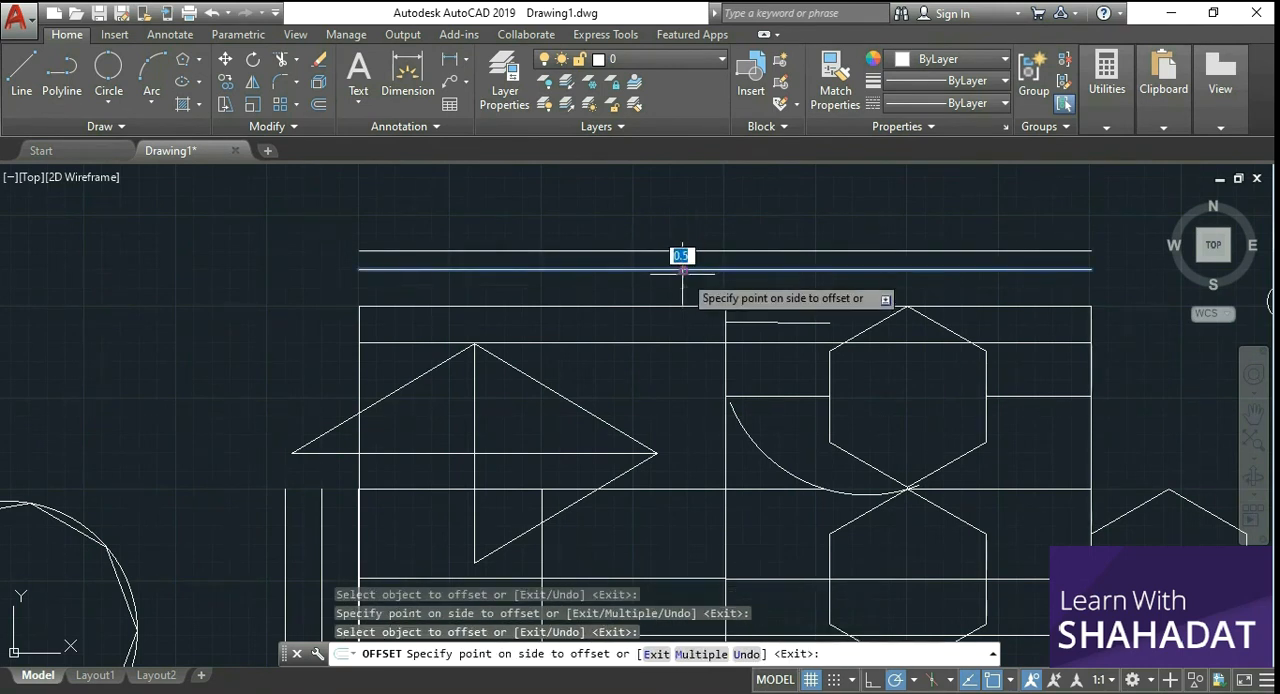
left_click(681, 287)
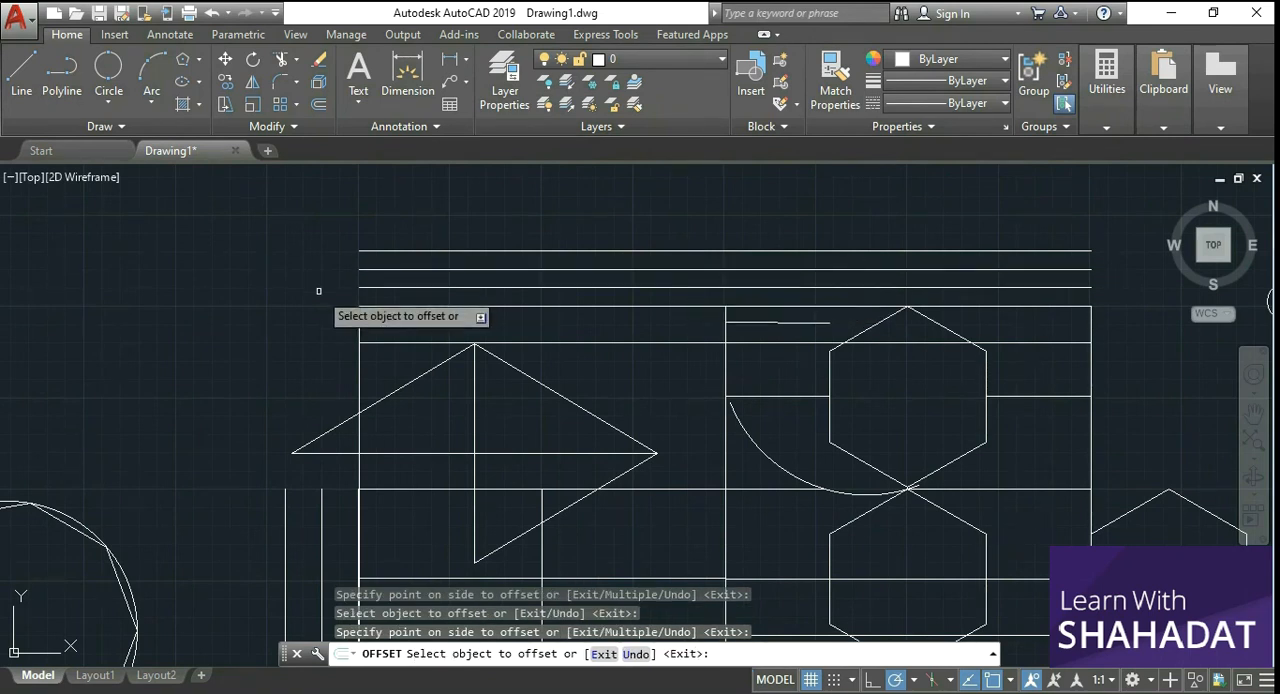
key("Escape")
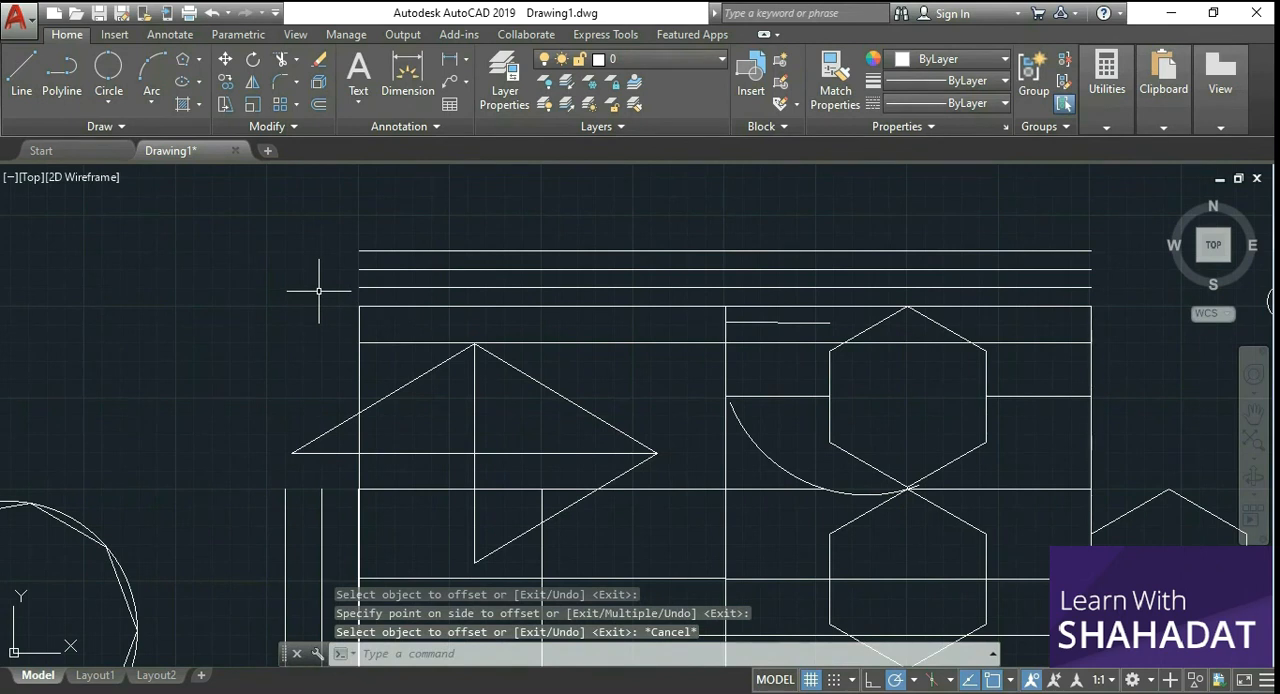